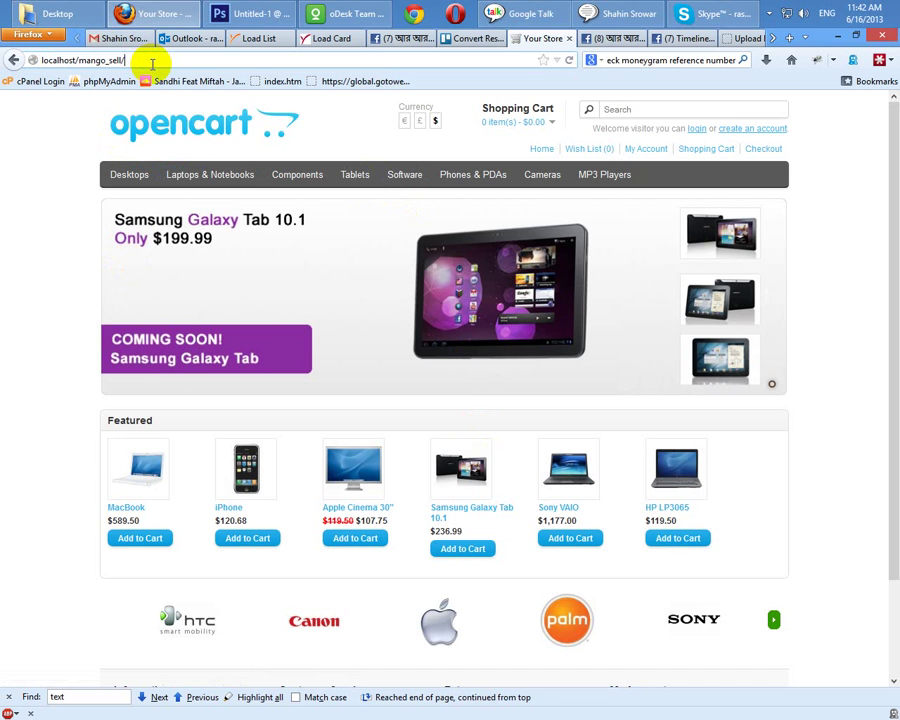
- Open the store's administration page at localhost/mango_sell/admin and fill in the saved username on the login form
text(admin)
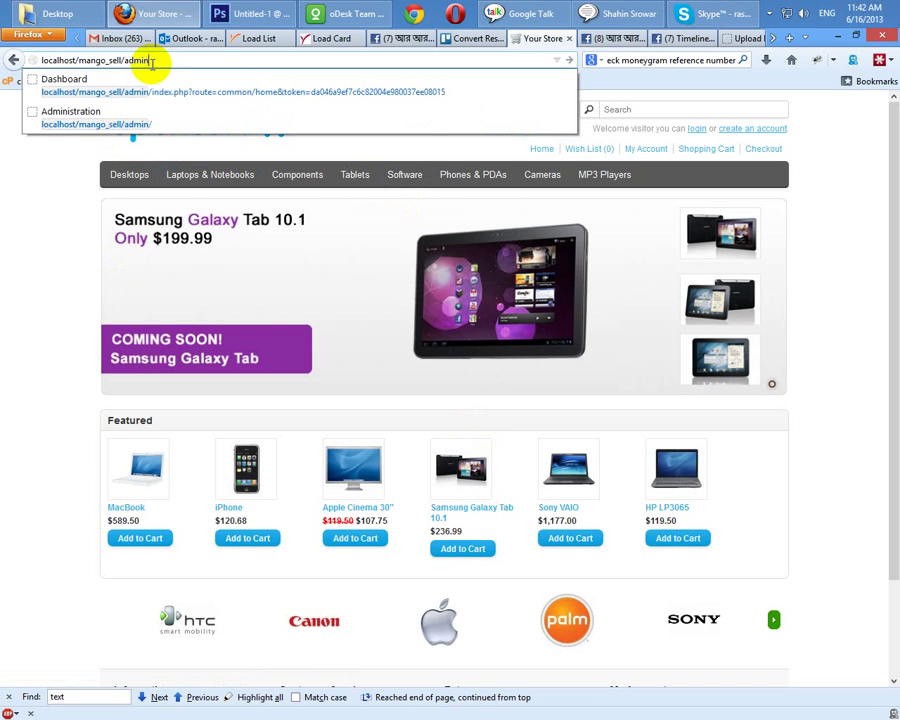
key(Return)
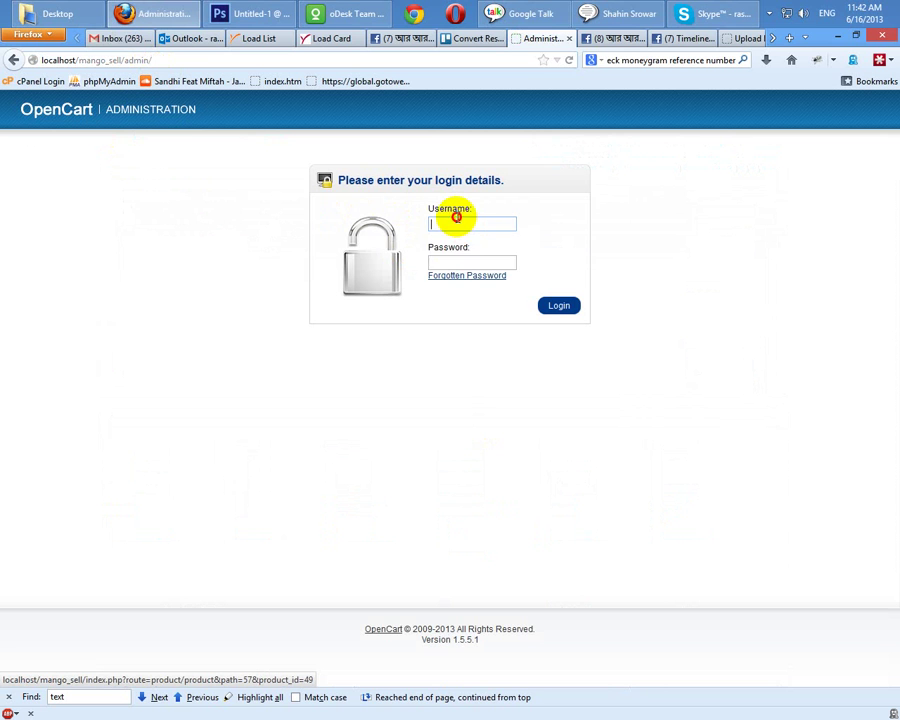
click(456, 222)
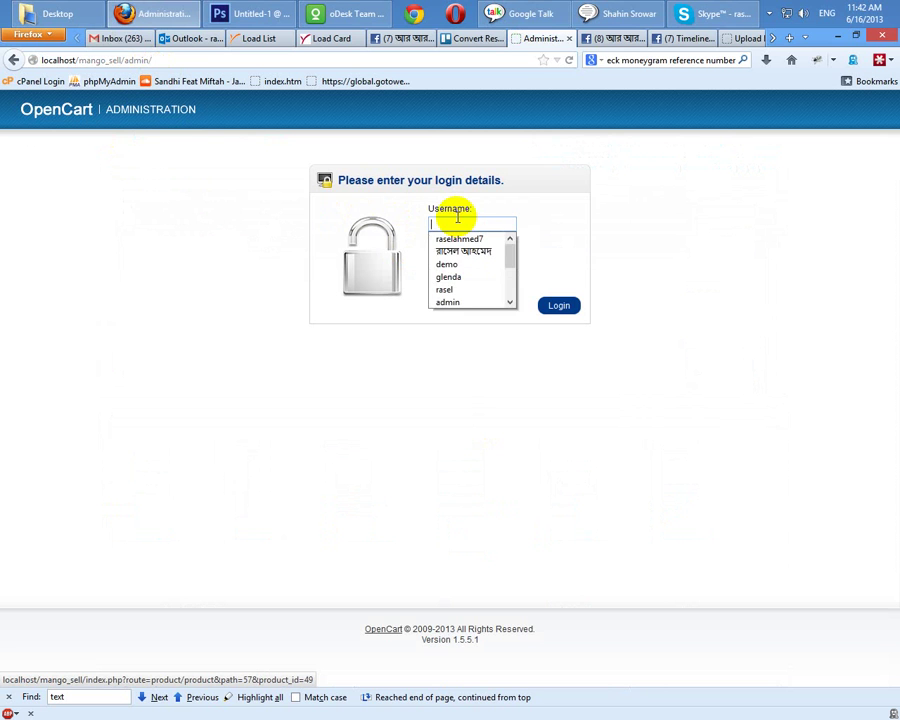
click(460, 290)
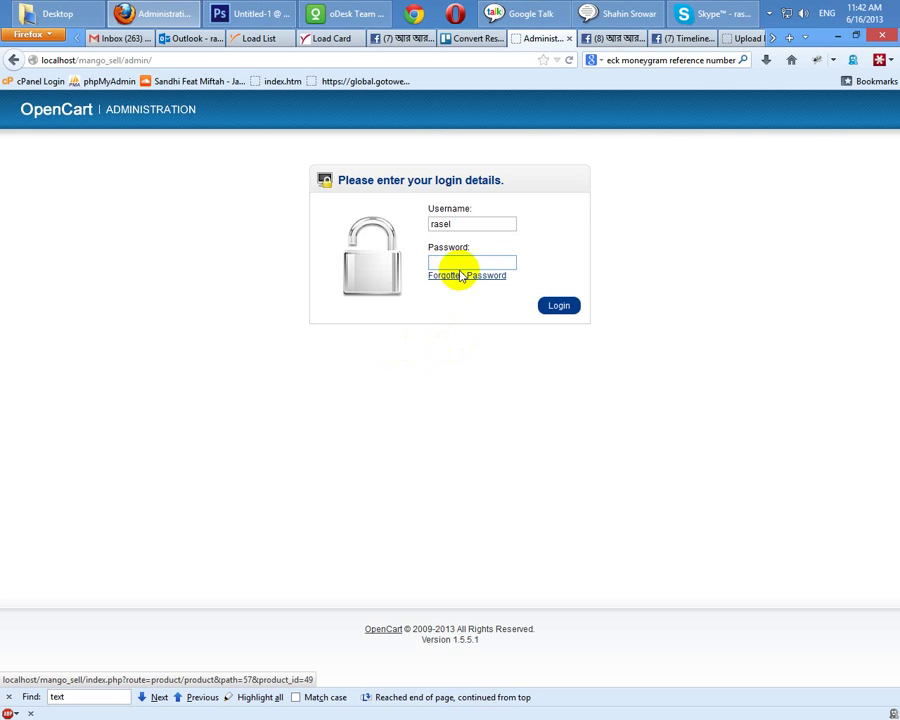
click(769, 14)
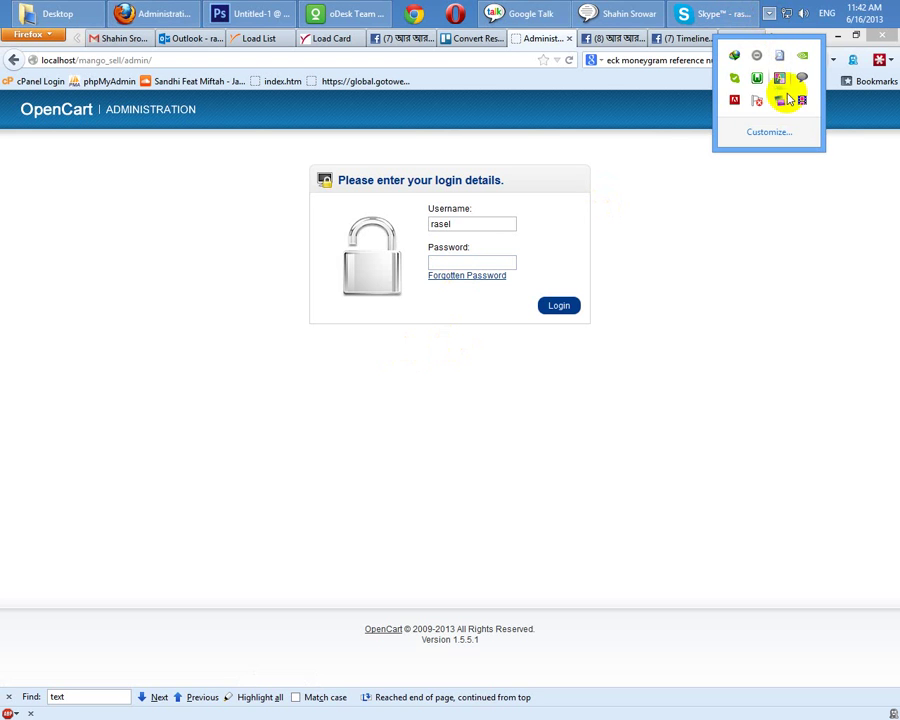
click(779, 80)
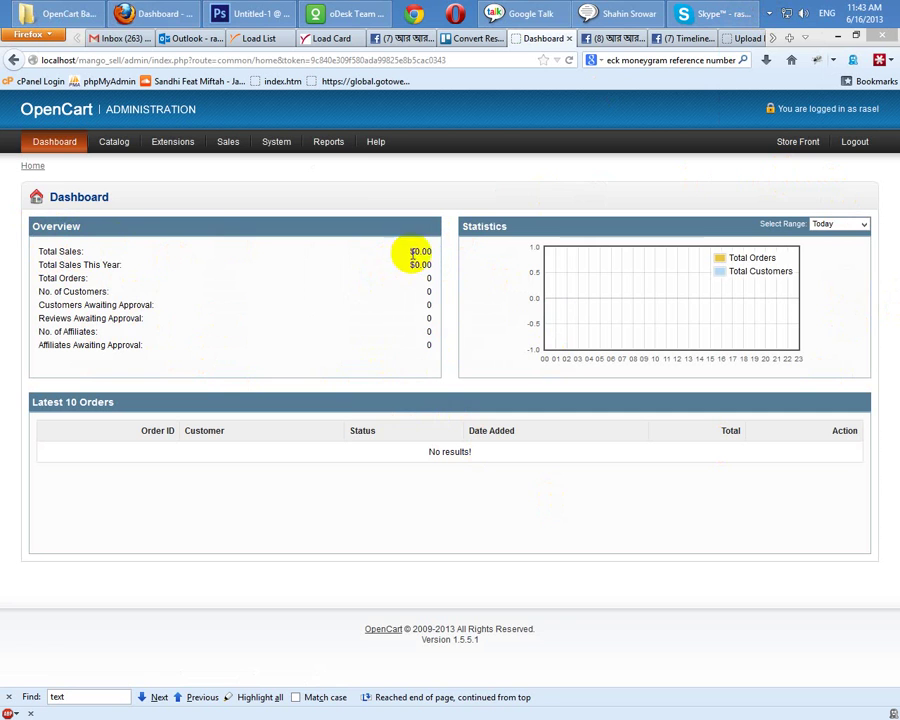
- Examine the dashboard's sales overview, the statistics range options and the latest orders section
drag(83, 265, 155, 270)
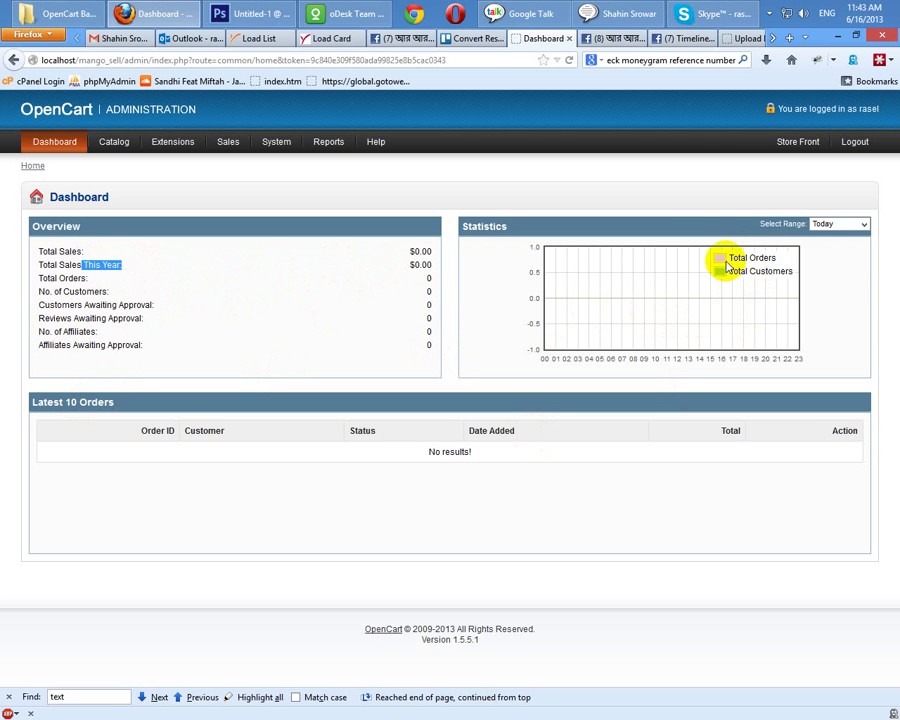
click(856, 224)
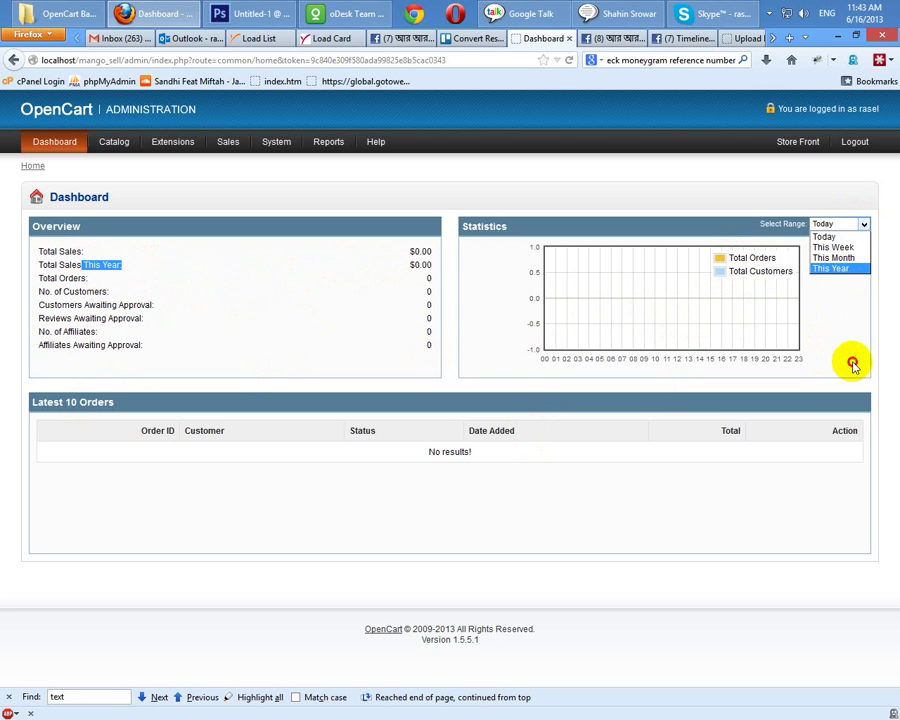
click(848, 363)
click(250, 499)
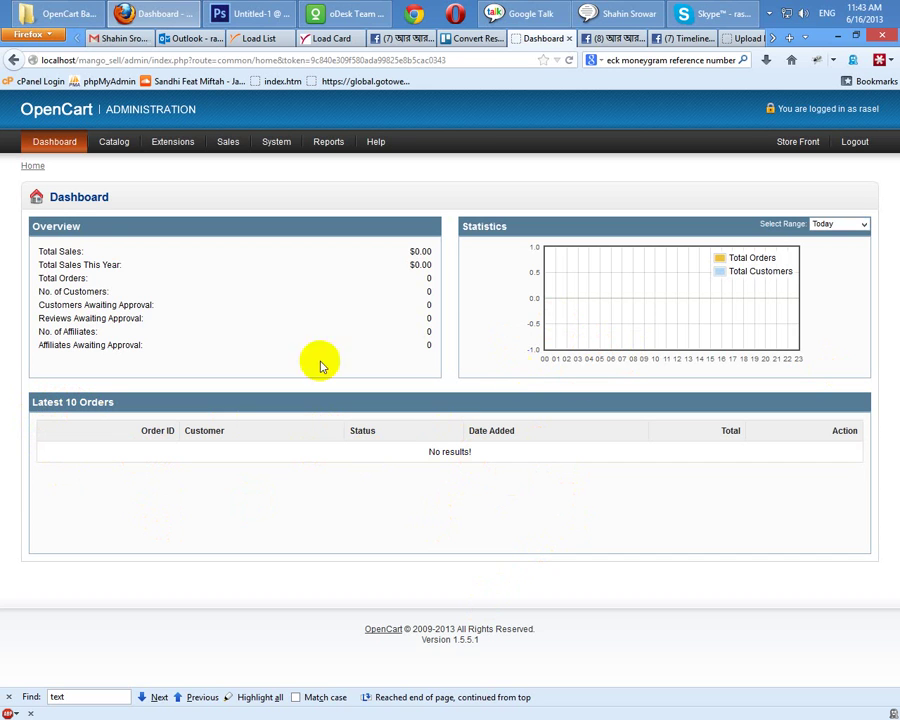
click(107, 143)
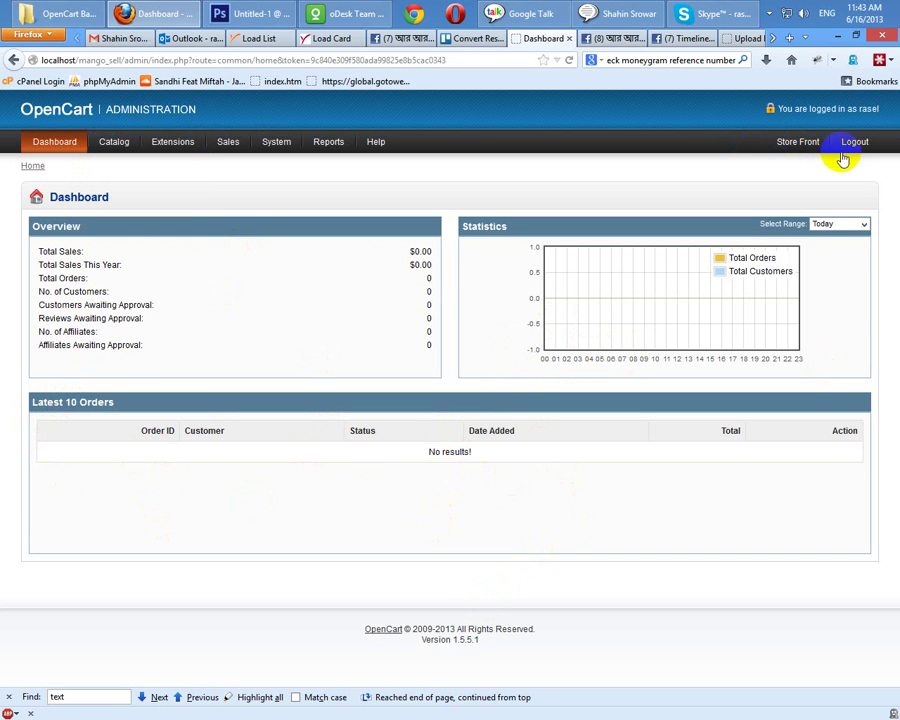
- Open the store front from the admin area, look over its home page and return to the dashboard
click(797, 145)
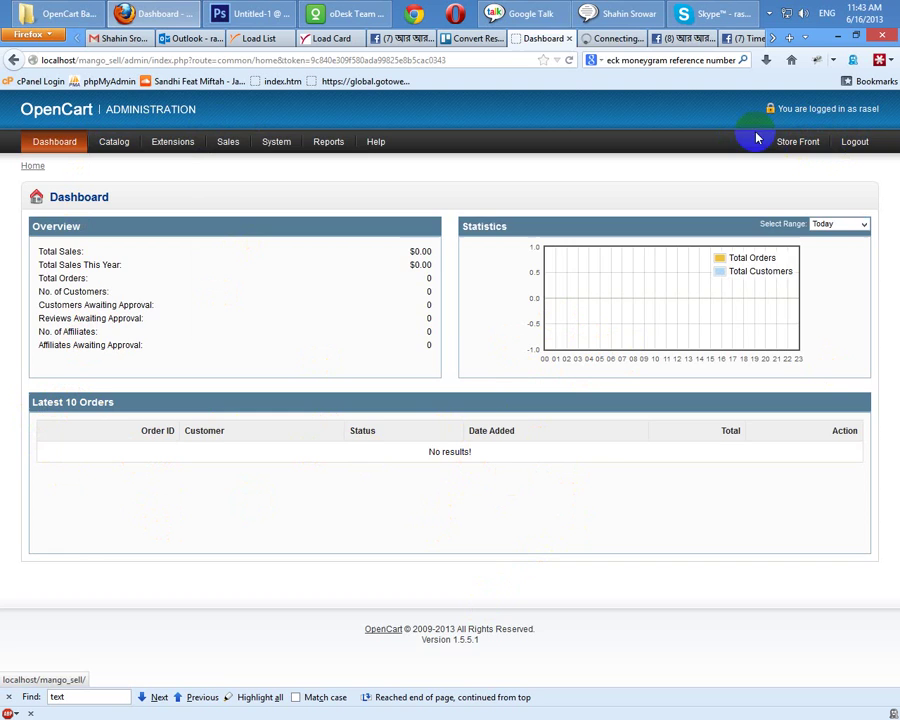
click(608, 40)
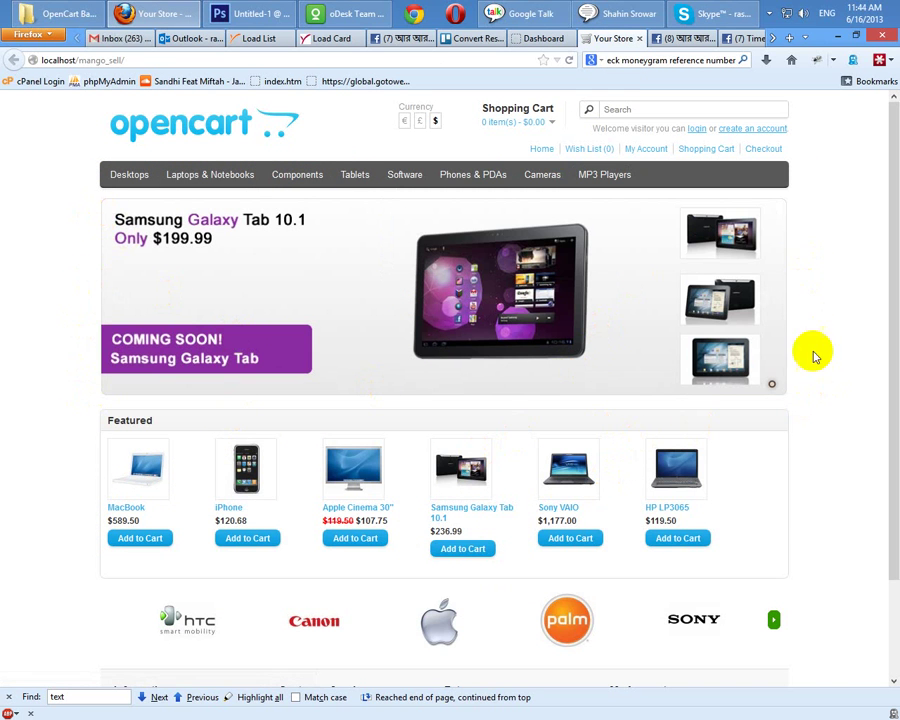
scroll(222, 470, down, 3)
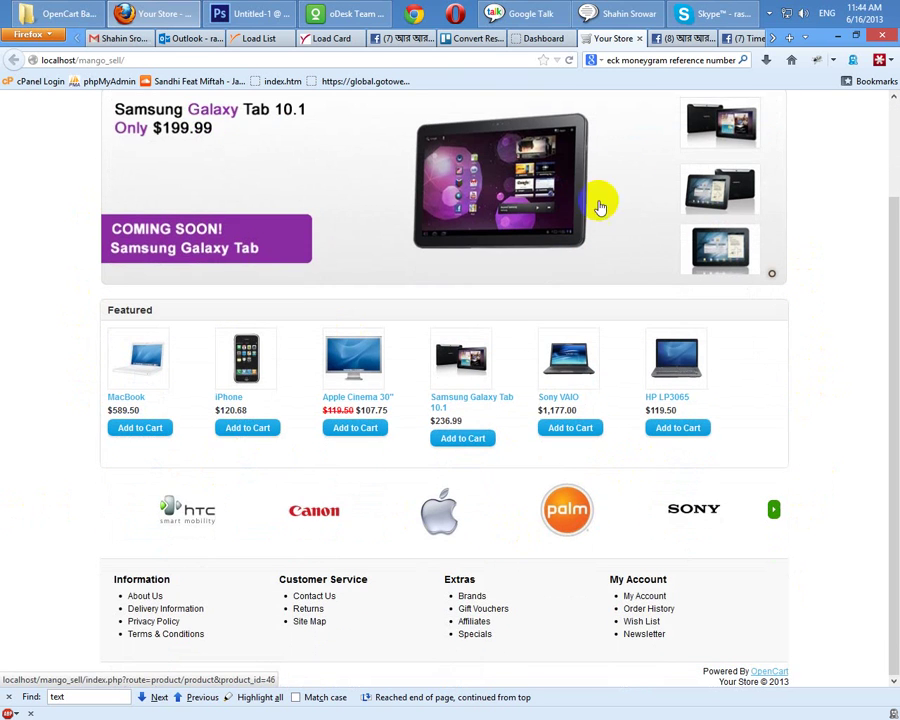
click(560, 38)
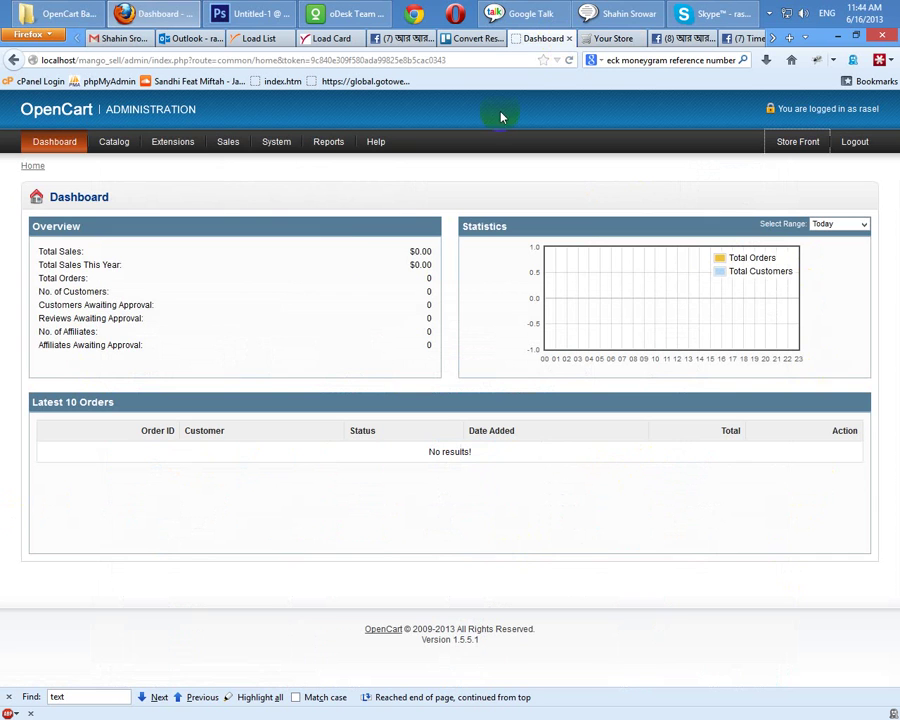
- Open the catalog's category list and delete every category on the first page, confirming the deletion
mouse_move(108, 150)
click(118, 175)
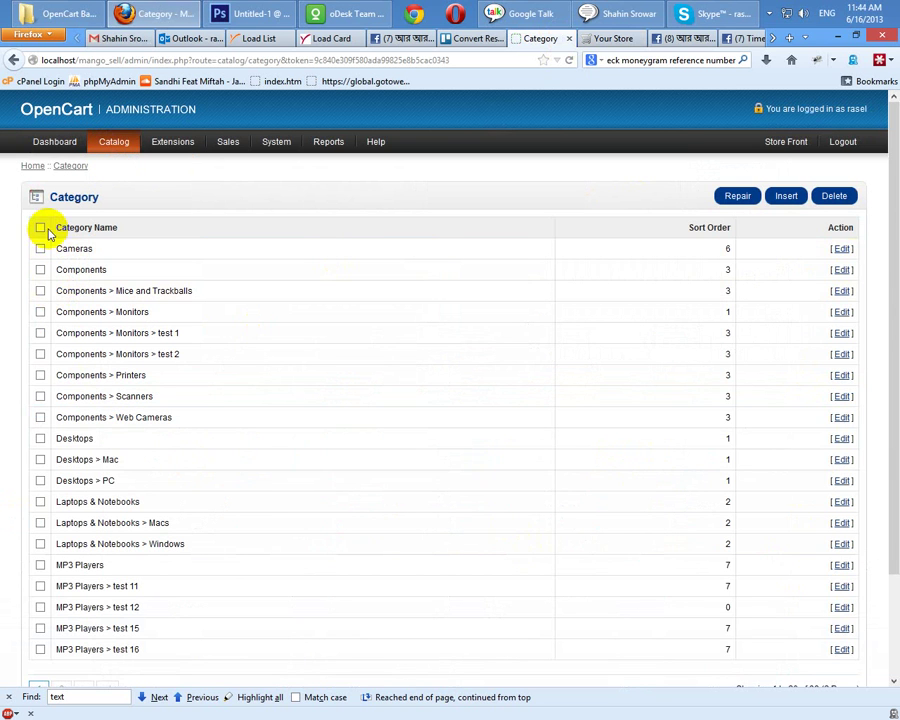
click(40, 229)
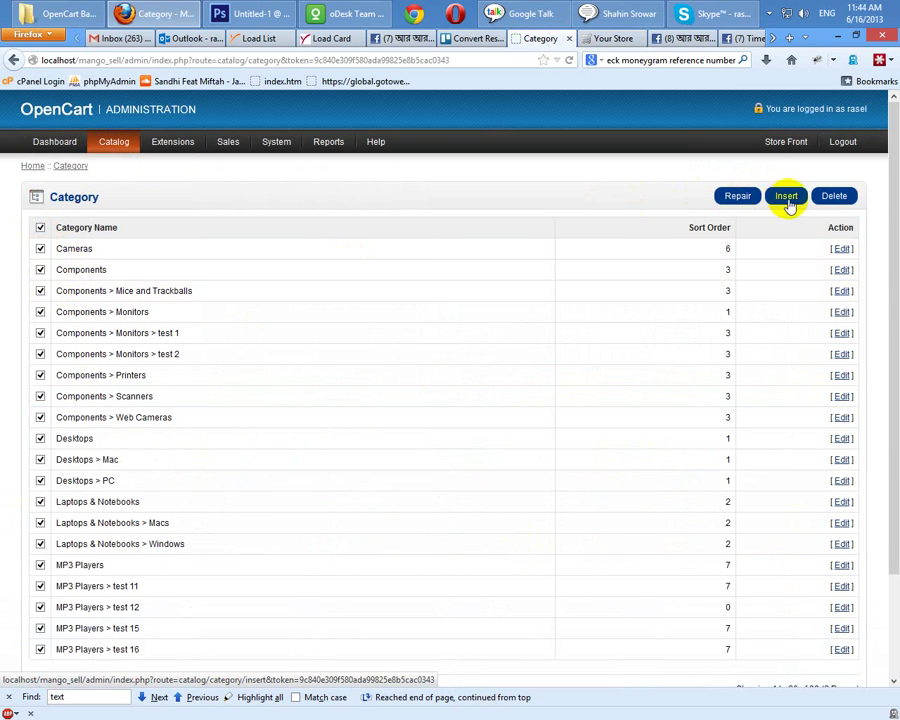
click(835, 200)
click(498, 332)
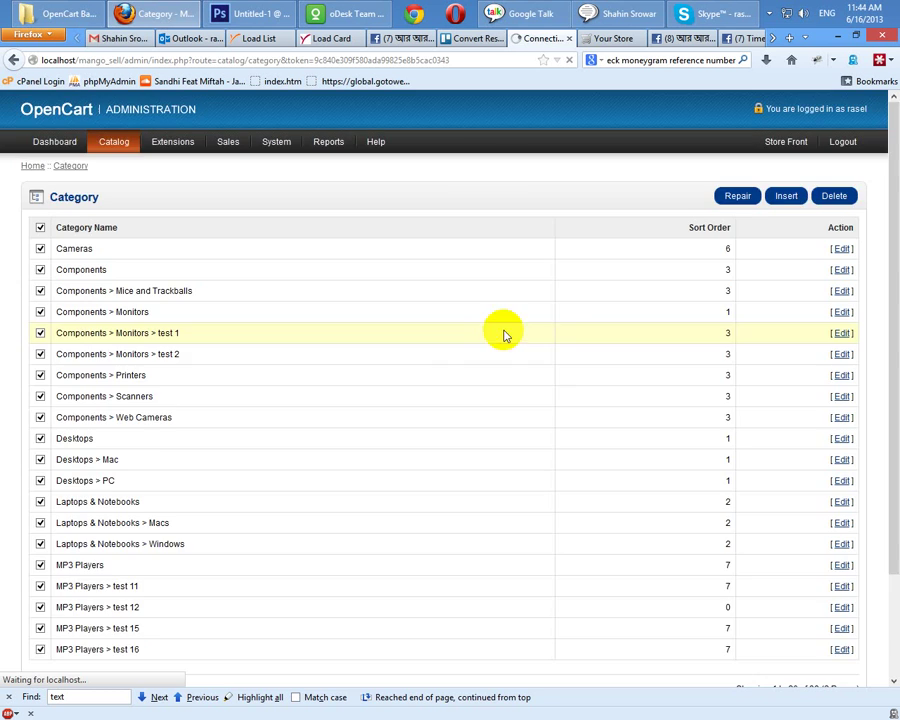
- Delete the remaining Phones & PDAs, Software and Tablets categories and confirm the deletion
scroll(152, 416, down, 2)
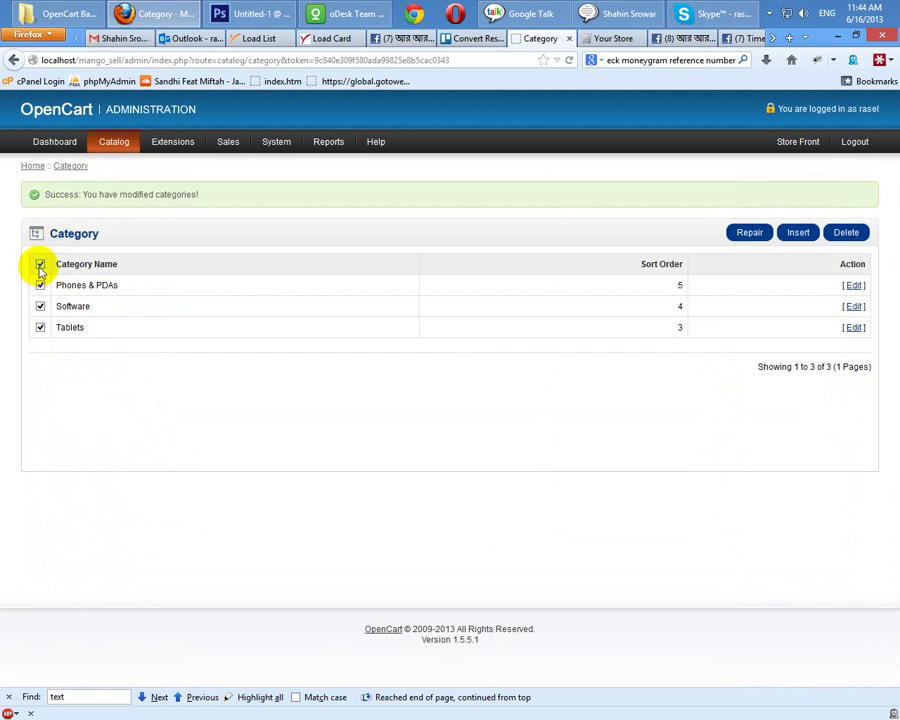
click(846, 232)
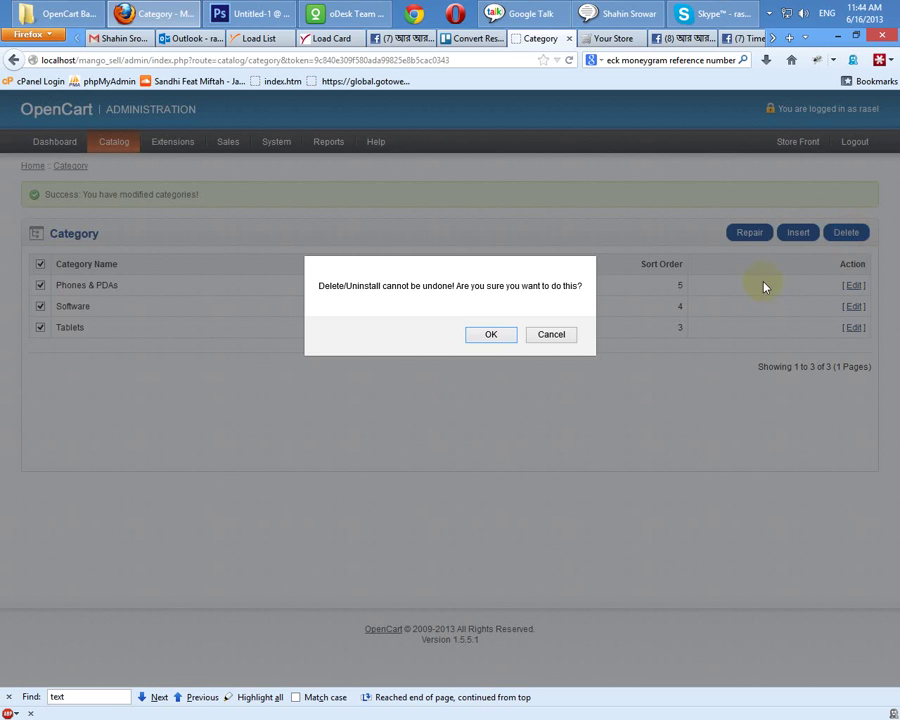
click(490, 335)
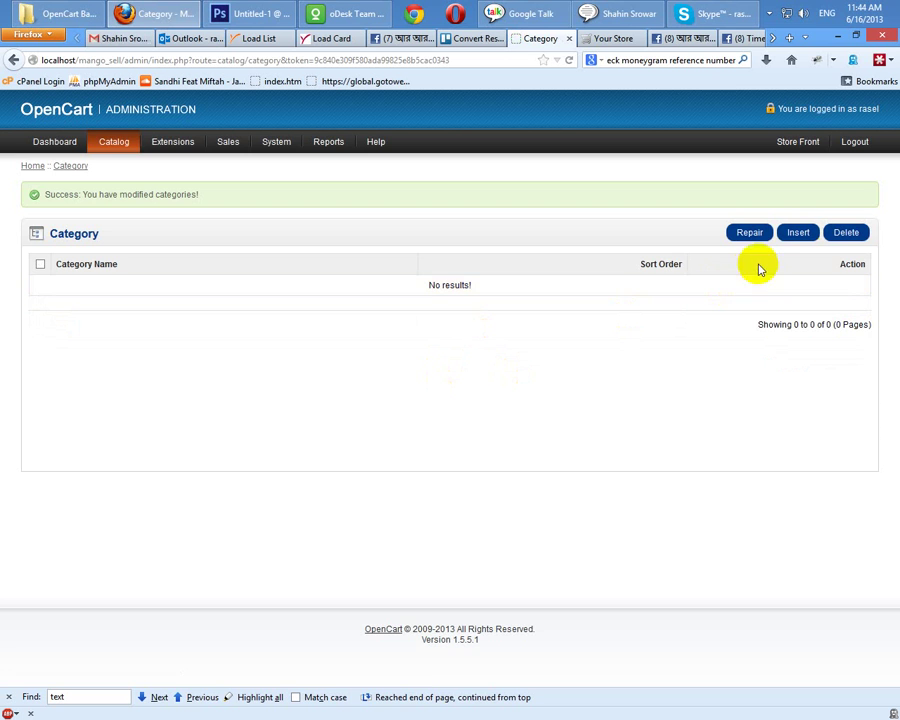
- Start inserting a new category and look over its general form
click(799, 240)
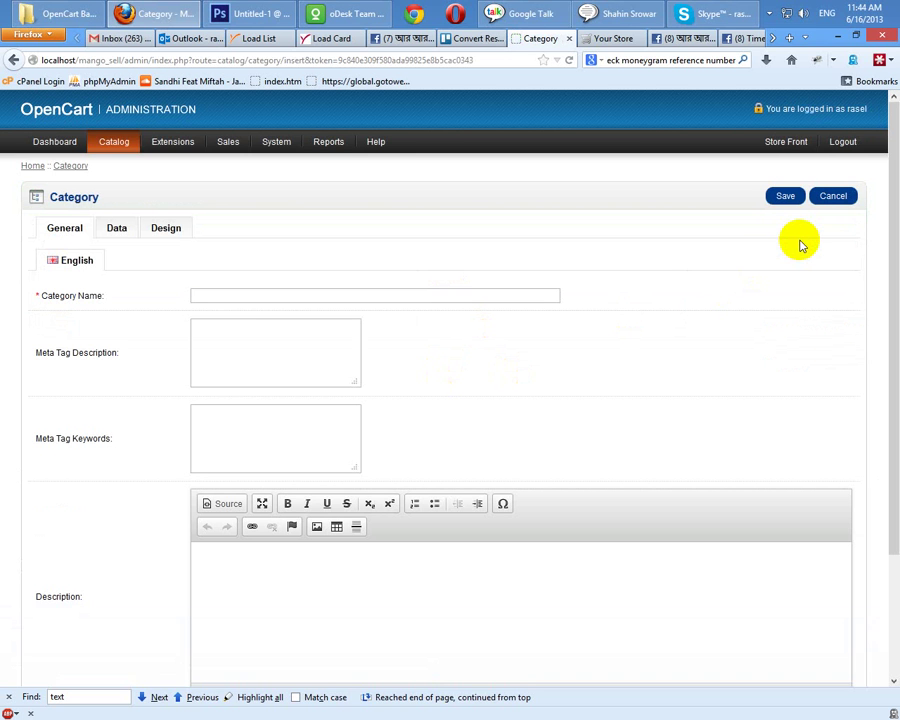
scroll(516, 322, down, 3)
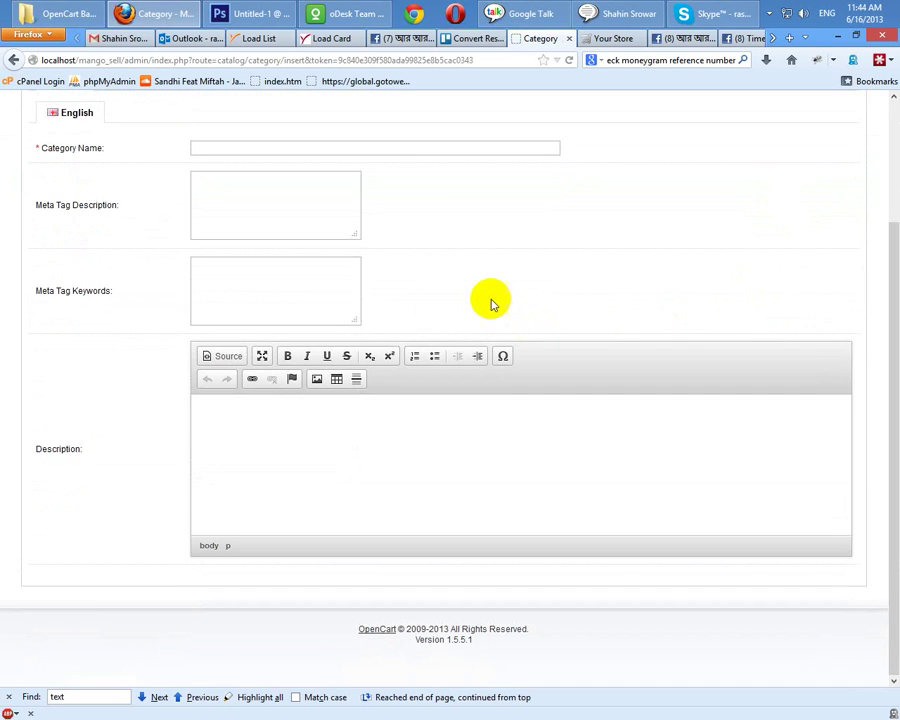
scroll(490, 300, up, 3)
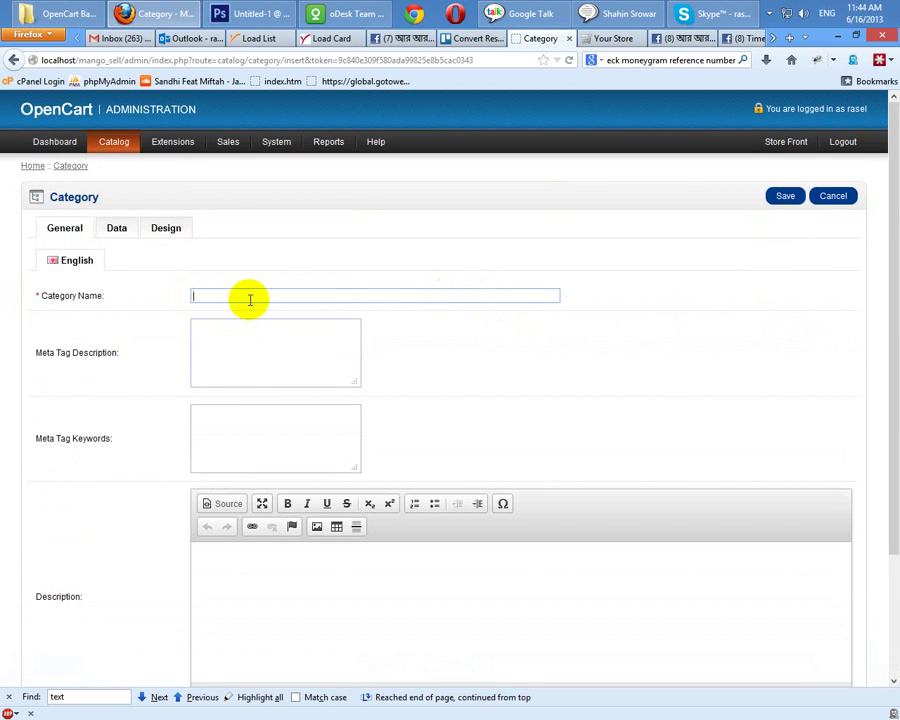
- Examine the new category's meta tag description, meta tag keywords and description fields
click(233, 349)
click(232, 418)
click(256, 352)
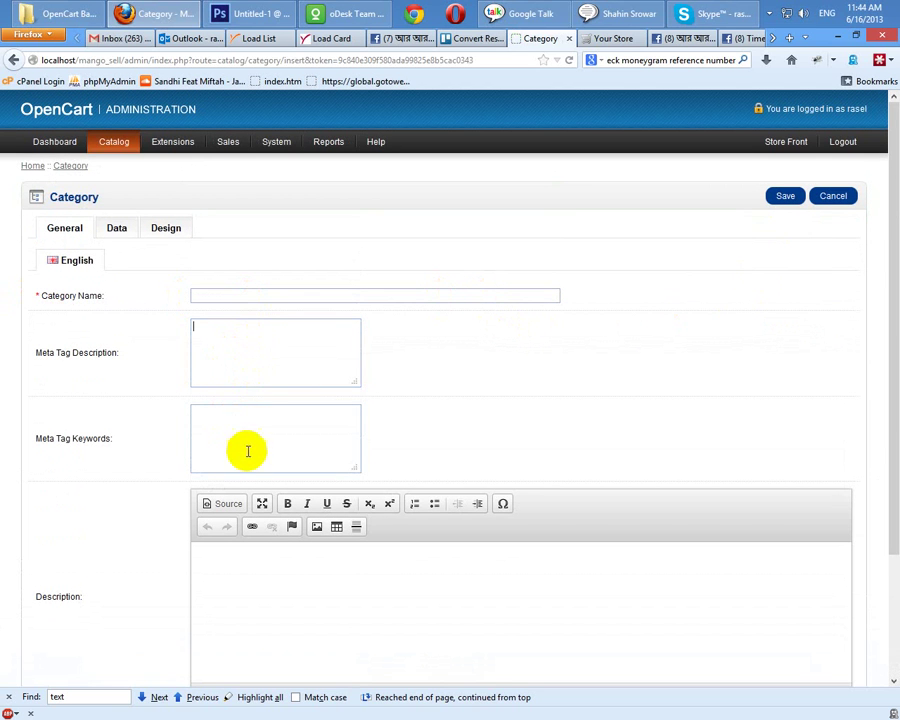
click(231, 416)
click(243, 362)
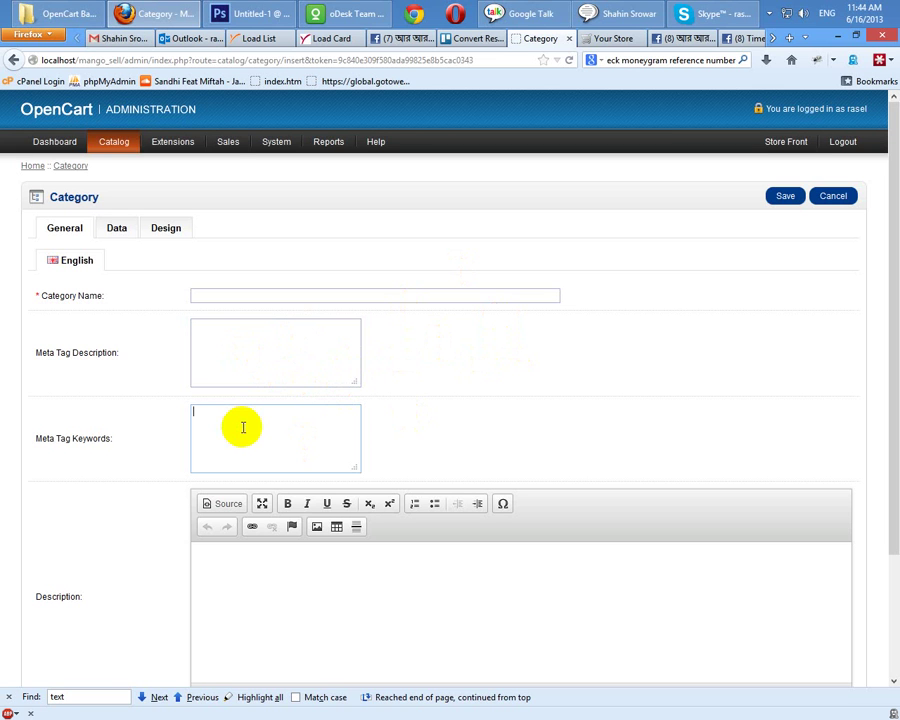
click(221, 432)
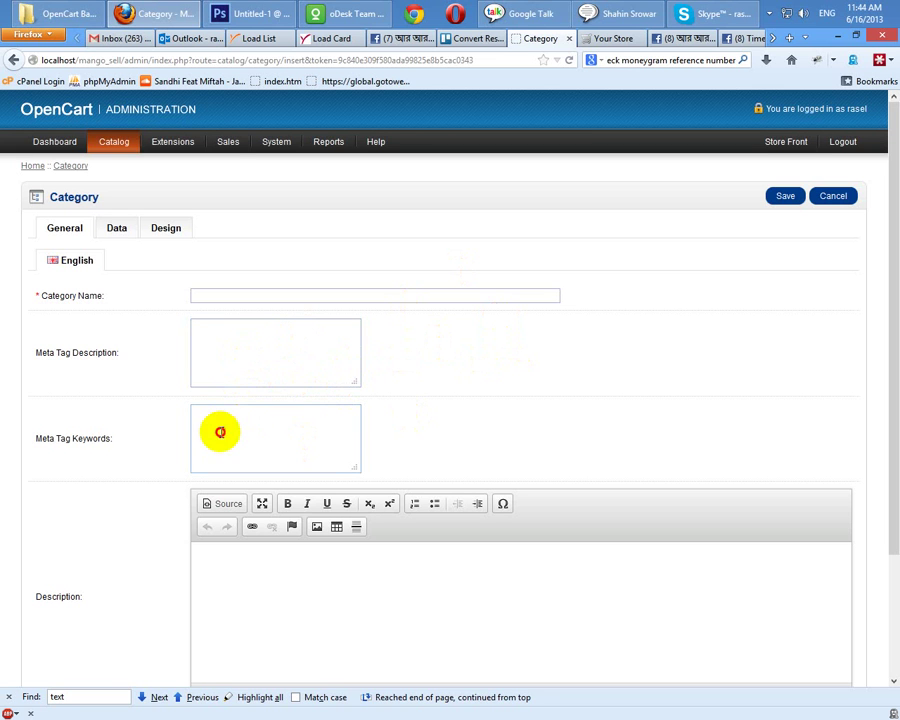
click(217, 333)
scroll(219, 428, down, 3)
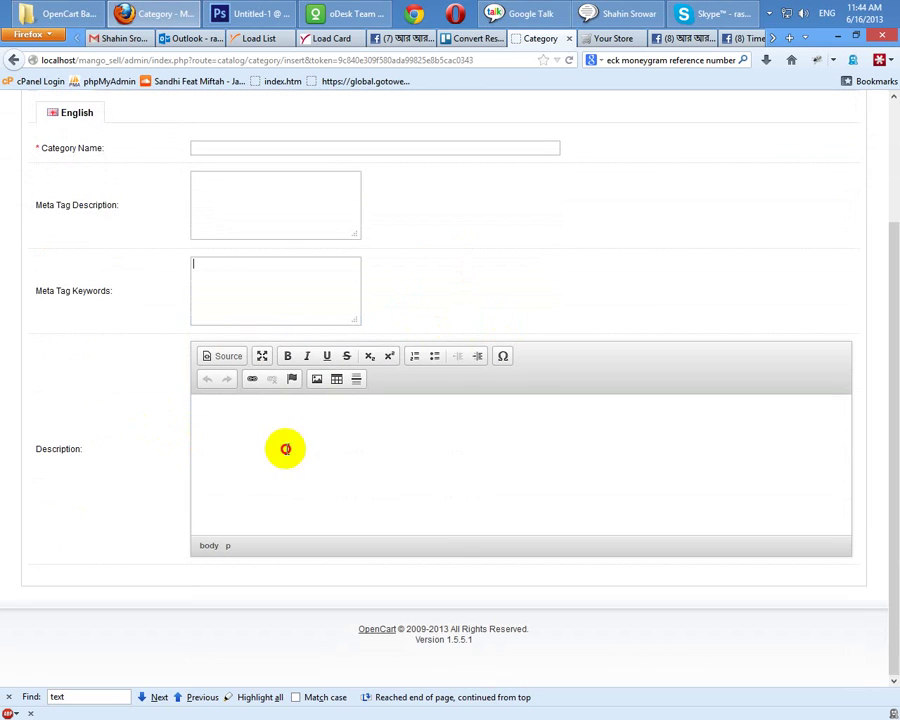
click(300, 458)
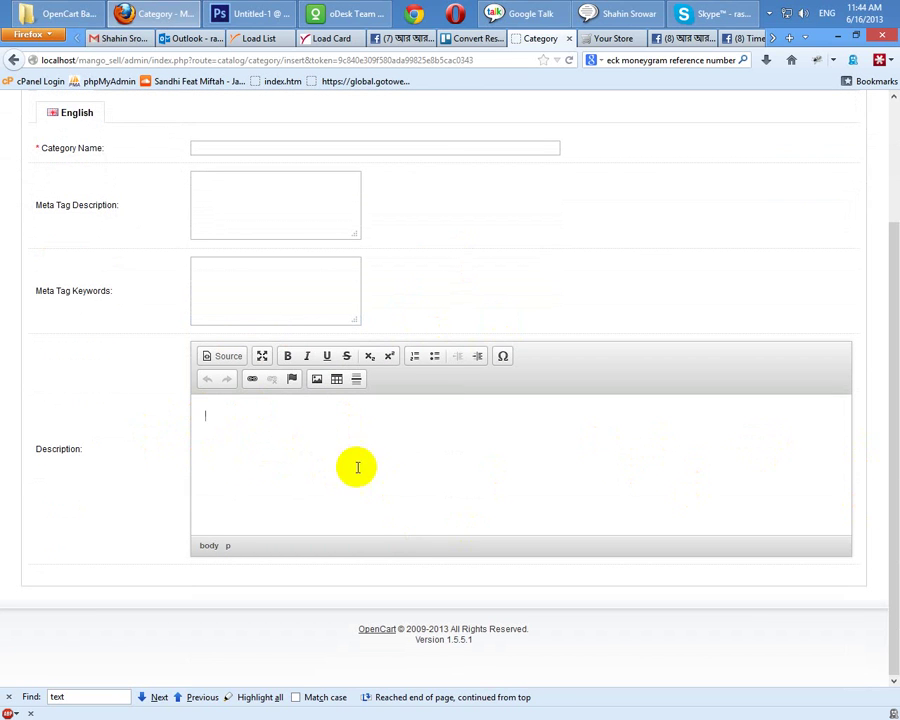
click(222, 208)
click(236, 460)
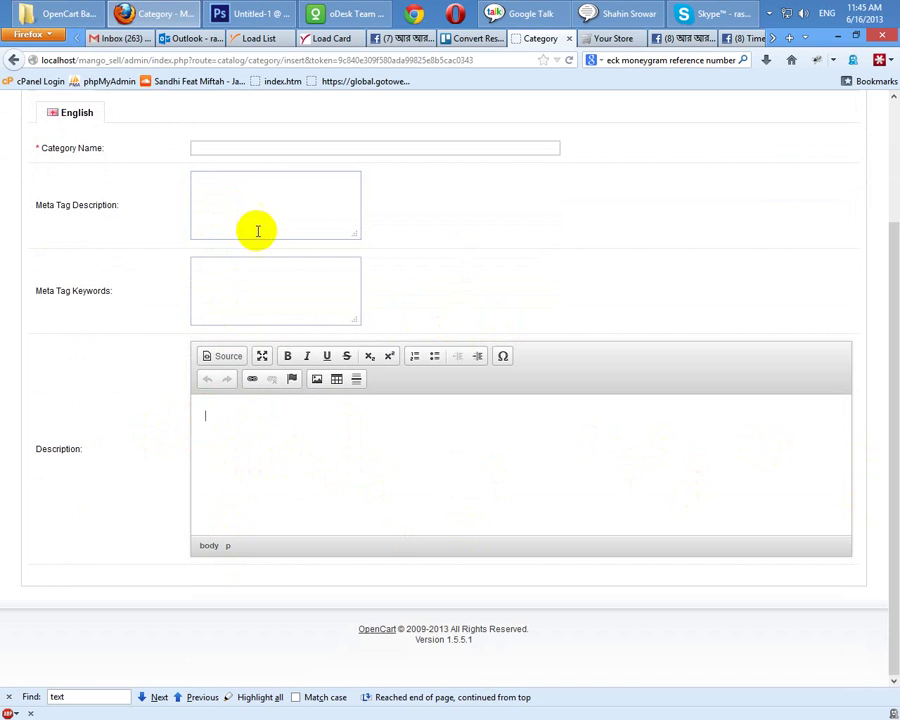
click(253, 236)
click(231, 447)
scroll(231, 447, up, 3)
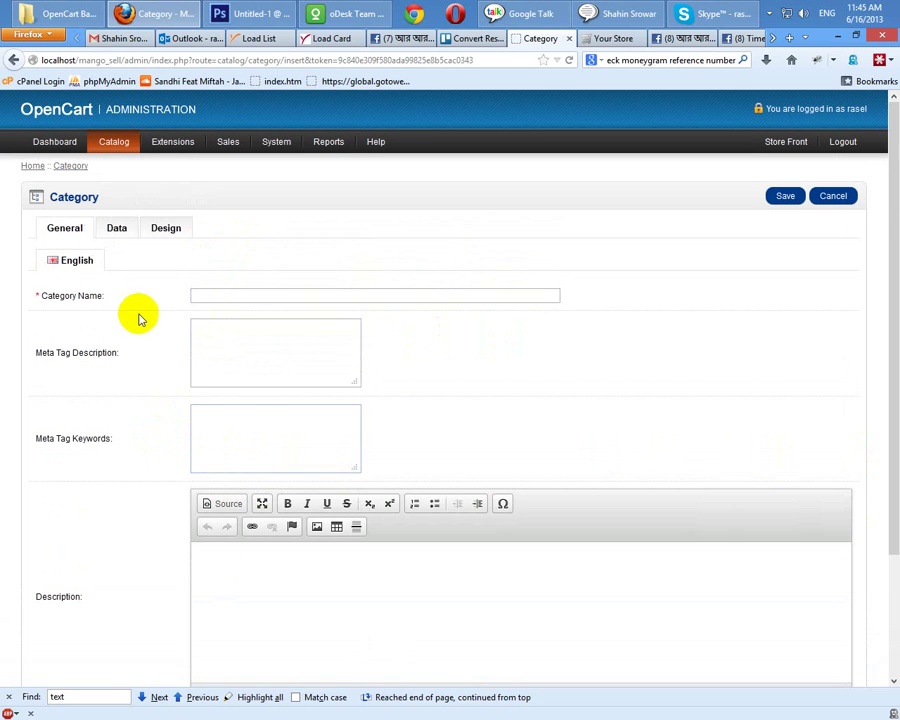
- Examine the new category's data fields, including SEO keyword, columns and status, and its layout override in the design settings
click(116, 232)
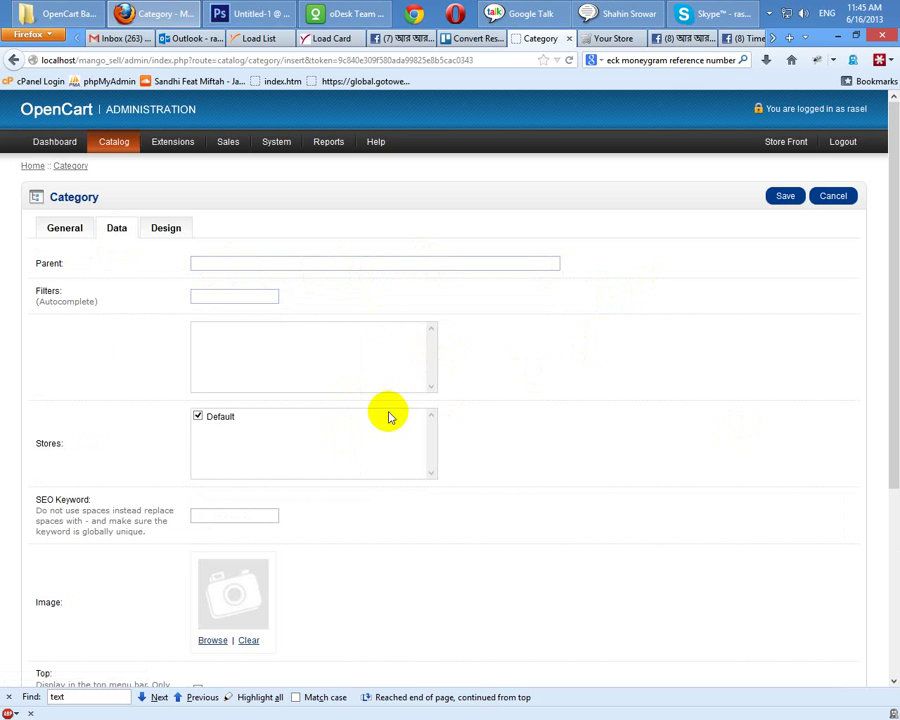
click(225, 514)
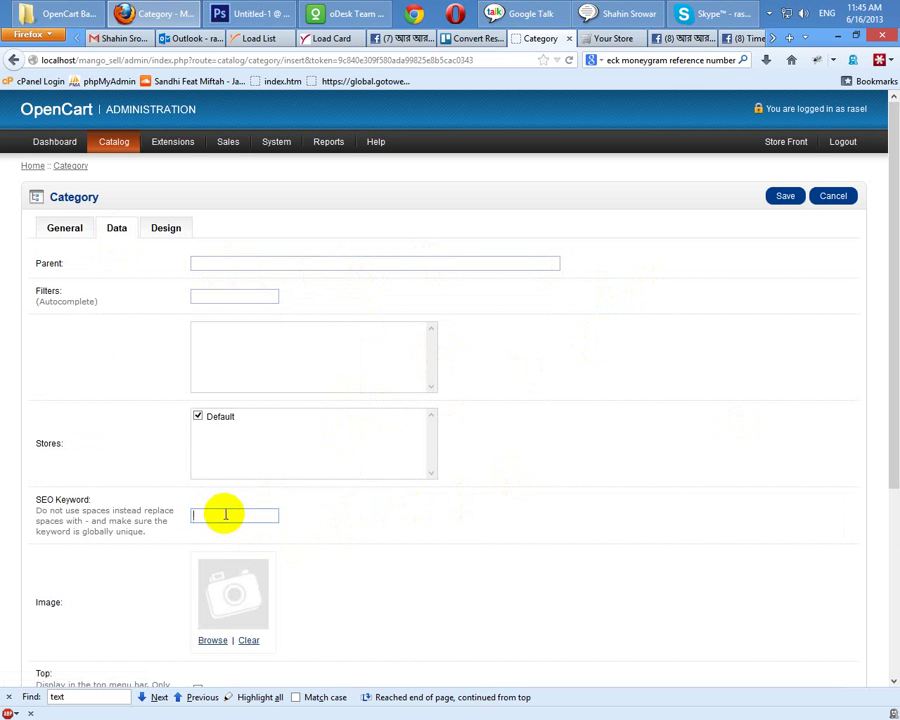
scroll(250, 520, down, 5)
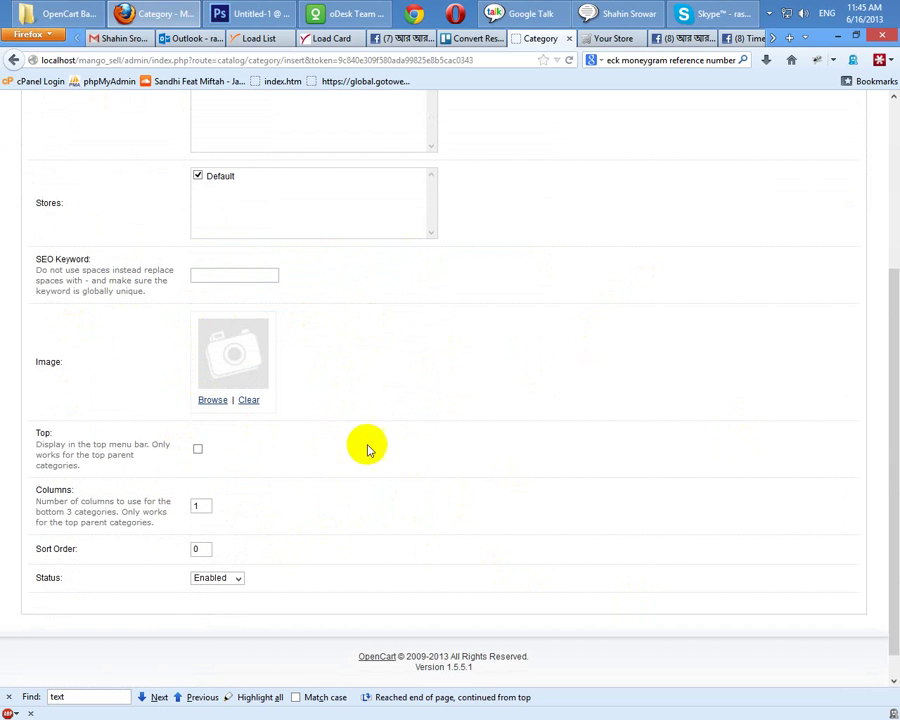
drag(207, 507, 175, 518)
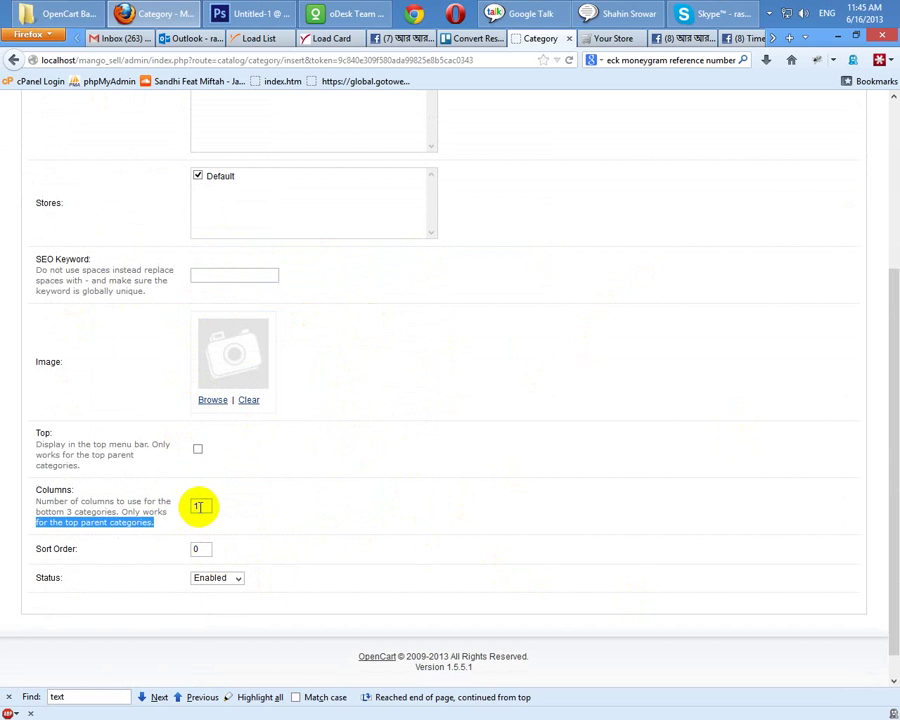
double_click(201, 506)
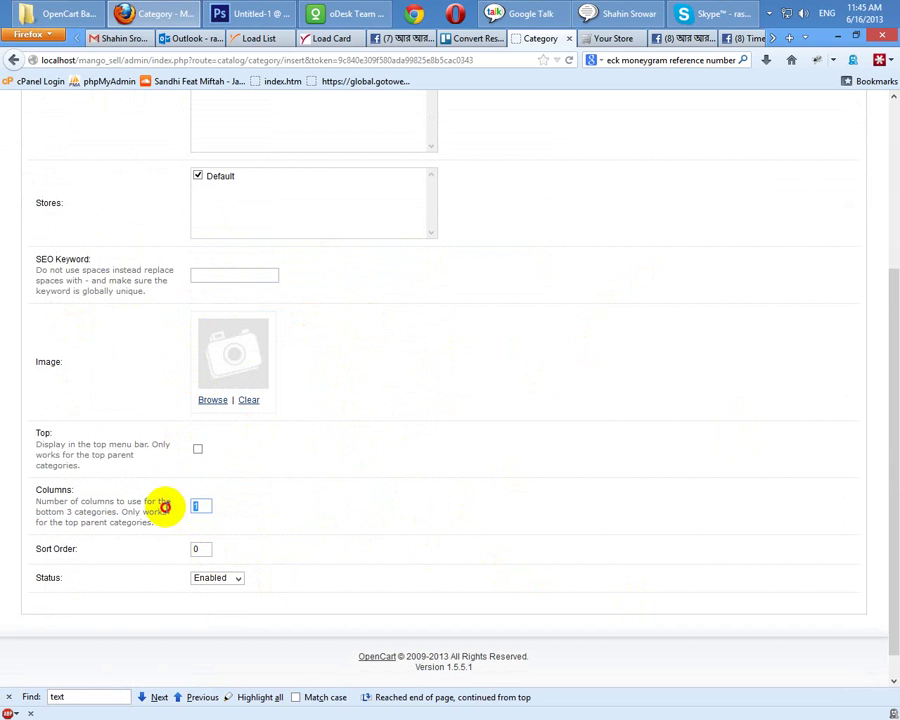
click(207, 580)
scroll(344, 348, up, 5)
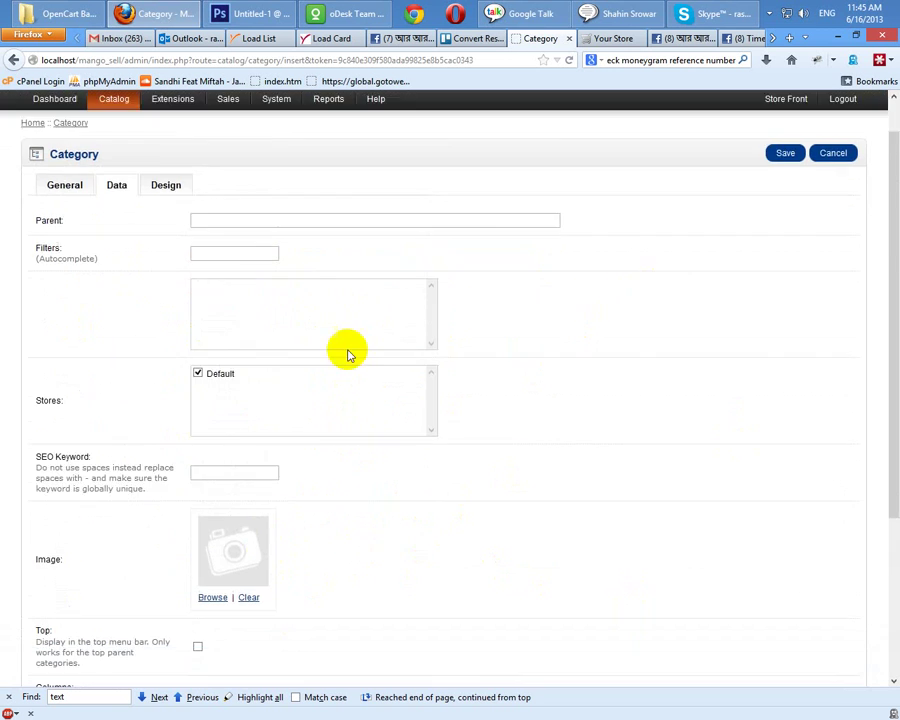
click(157, 229)
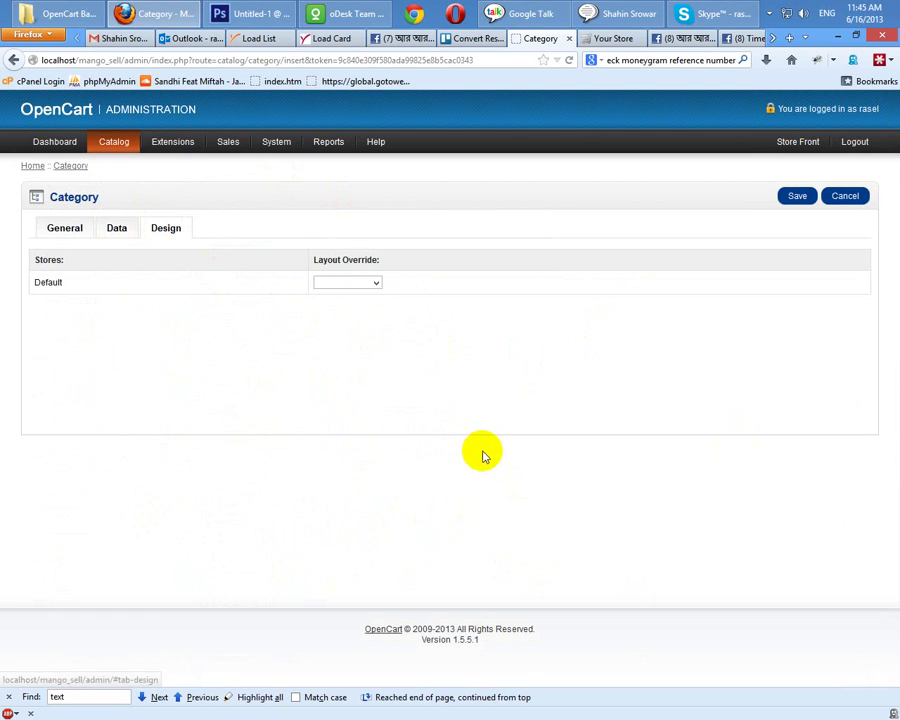
click(349, 287)
click(348, 284)
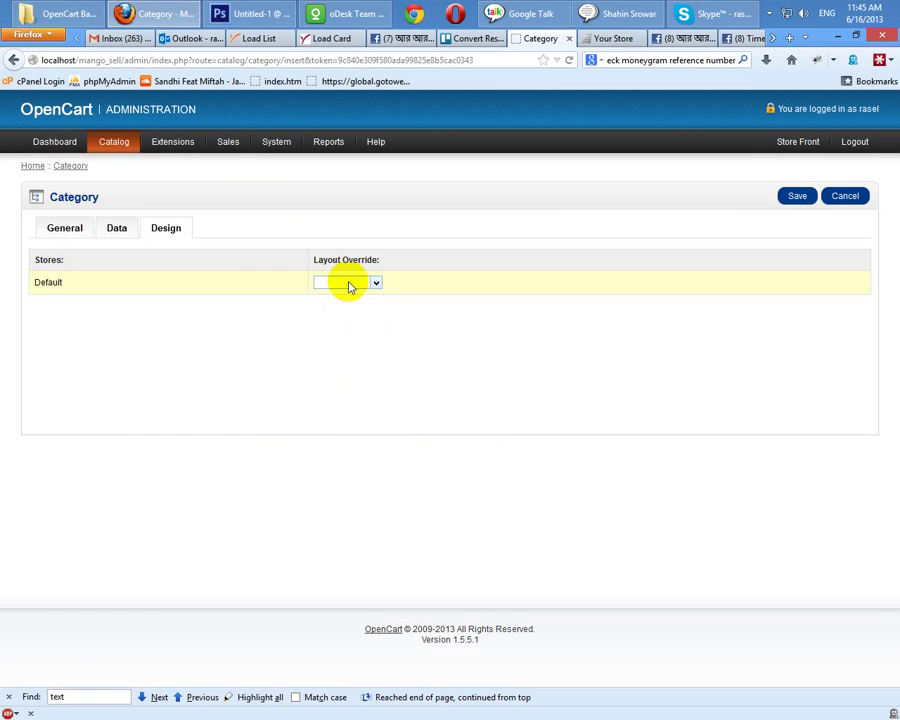
- Name the new category ল্যাংড়া and save it
click(68, 236)
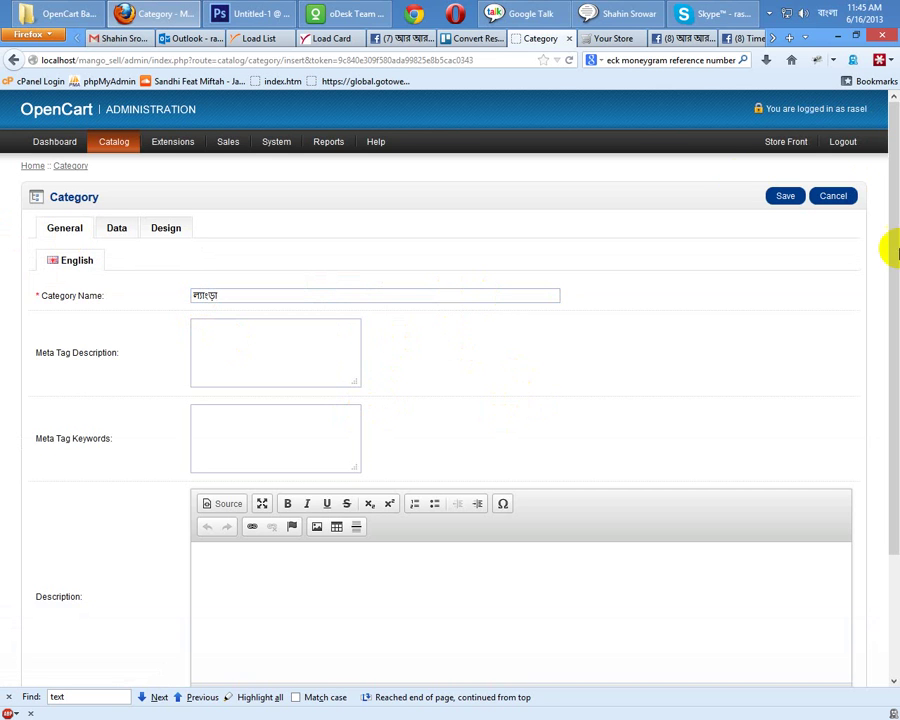
click(778, 198)
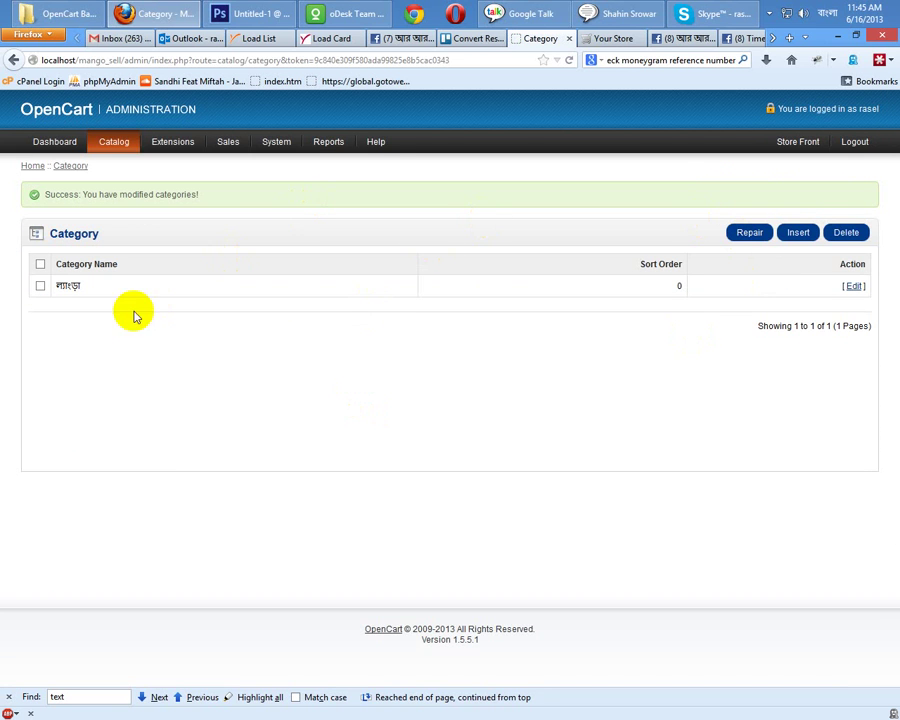
- Open the catalog's product list and delete every listed product, confirming the deletion
mouse_move(112, 148)
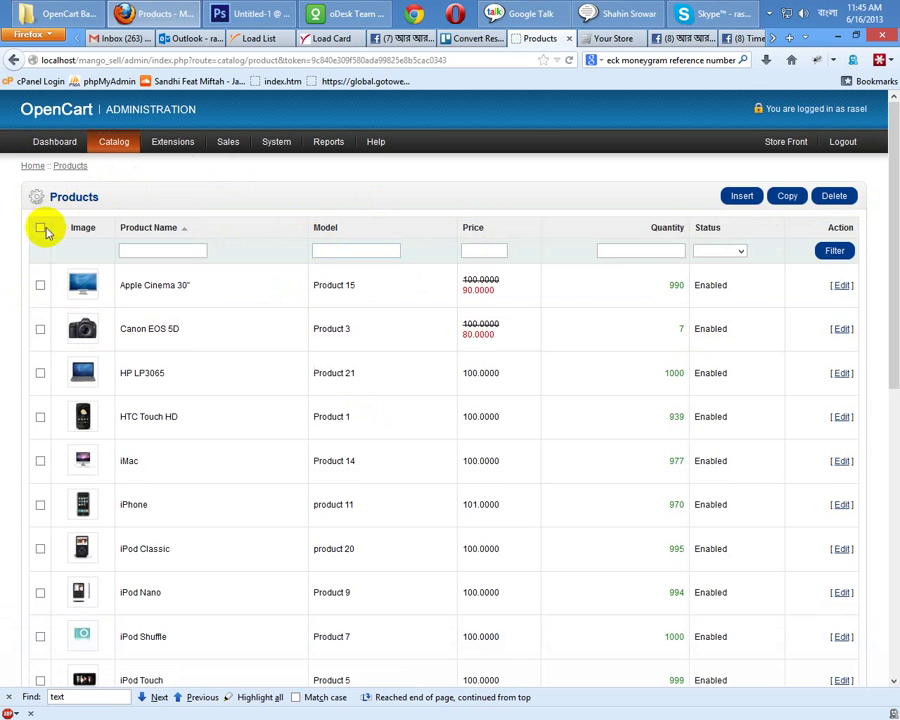
click(830, 196)
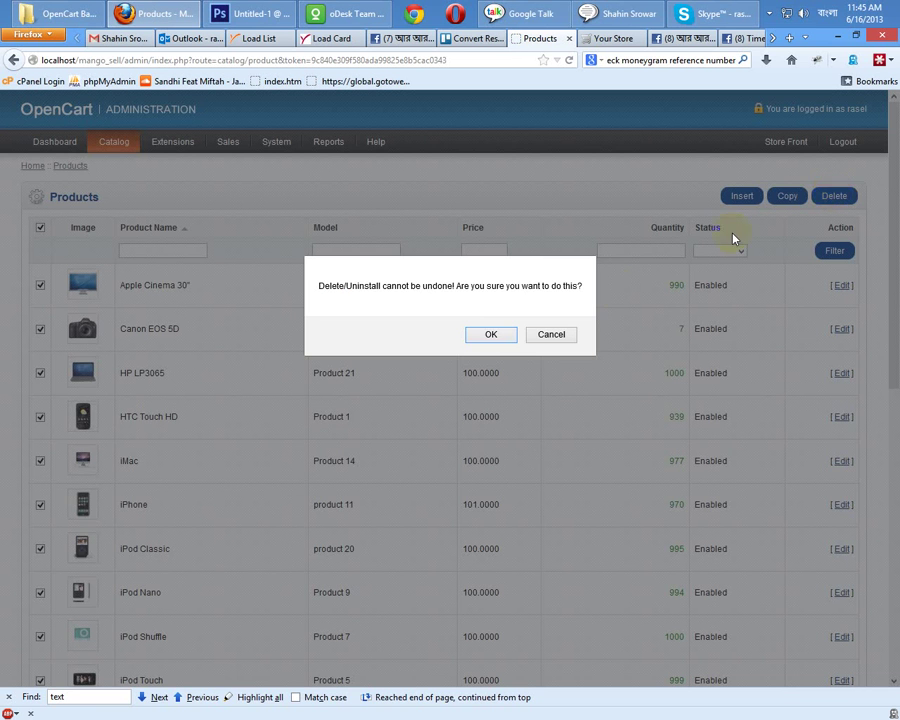
click(491, 334)
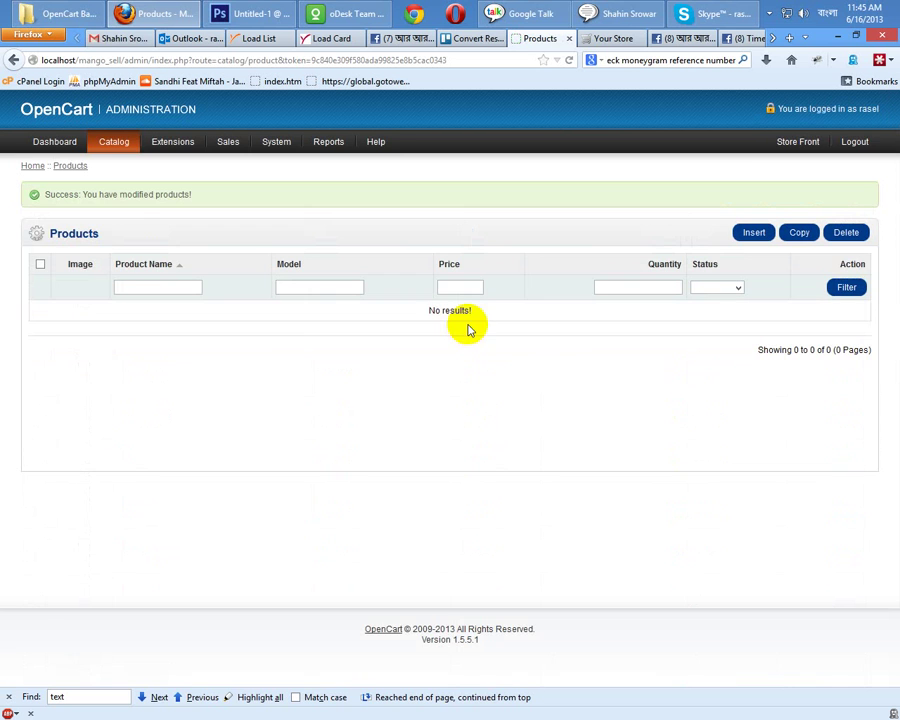
- Start inserting a new product named রাজশাহীর ল্যাংড়া আম and look over its meta tag, description and product tags fields
click(757, 236)
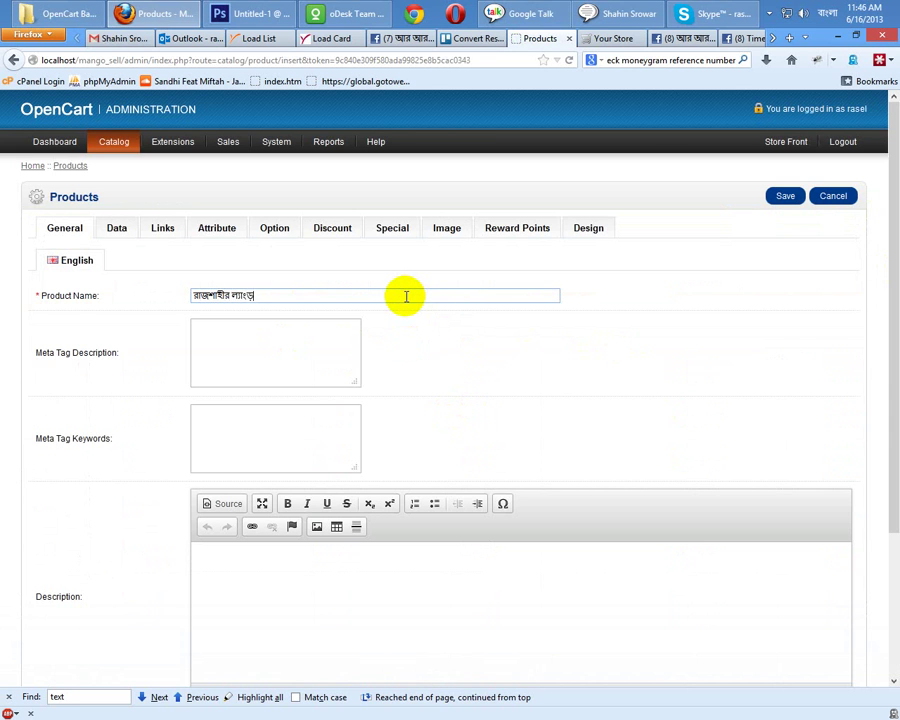
click(293, 327)
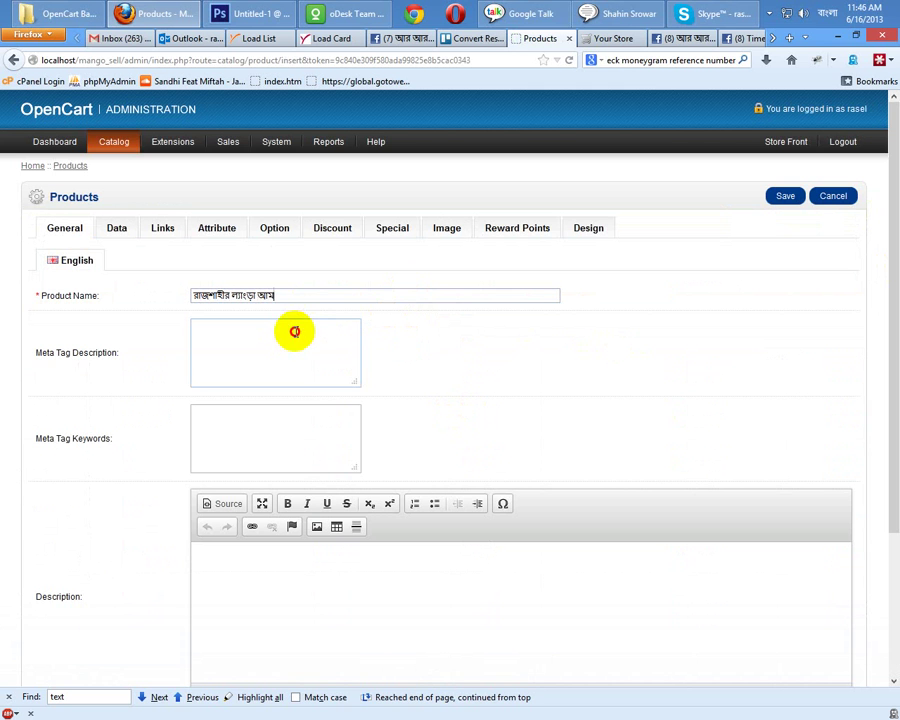
click(262, 438)
scroll(258, 439, down, 3)
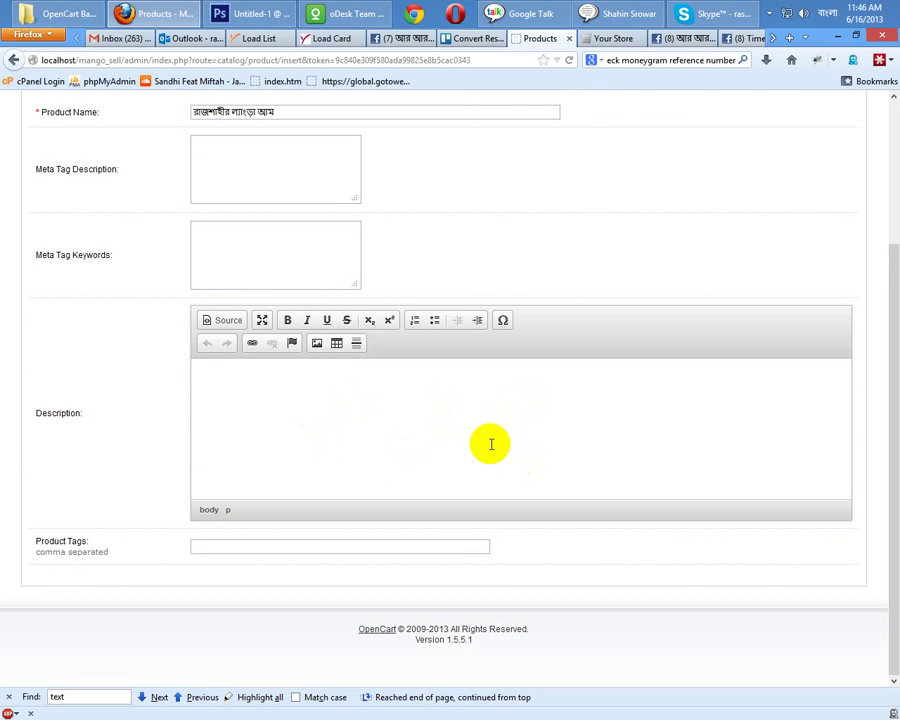
scroll(300, 480, up, 3)
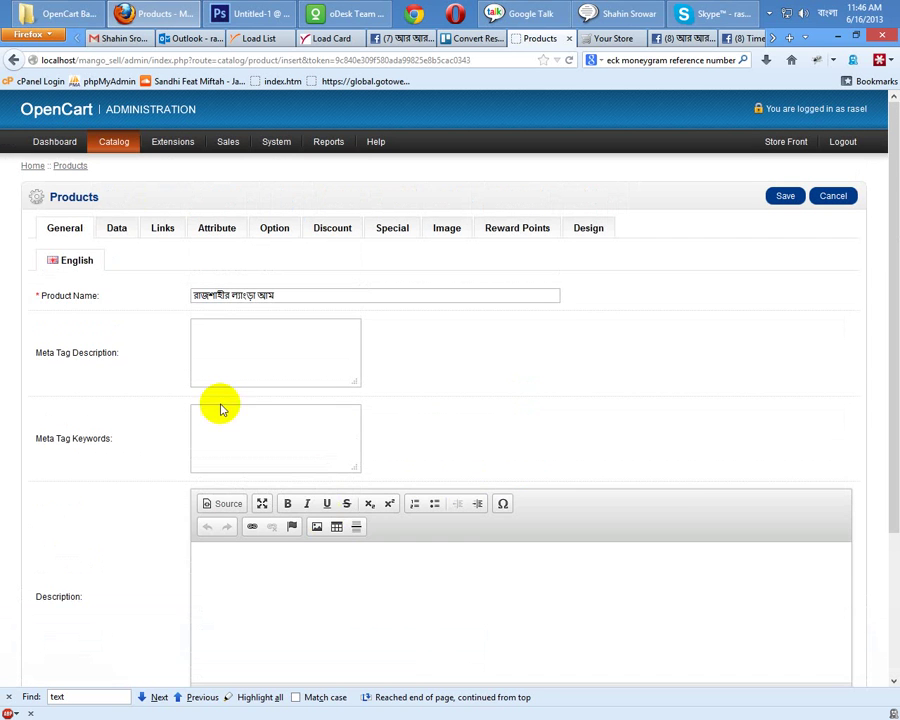
- In the product's data, set the model to 001 and the price to 50, keeping the tax class at None
click(122, 230)
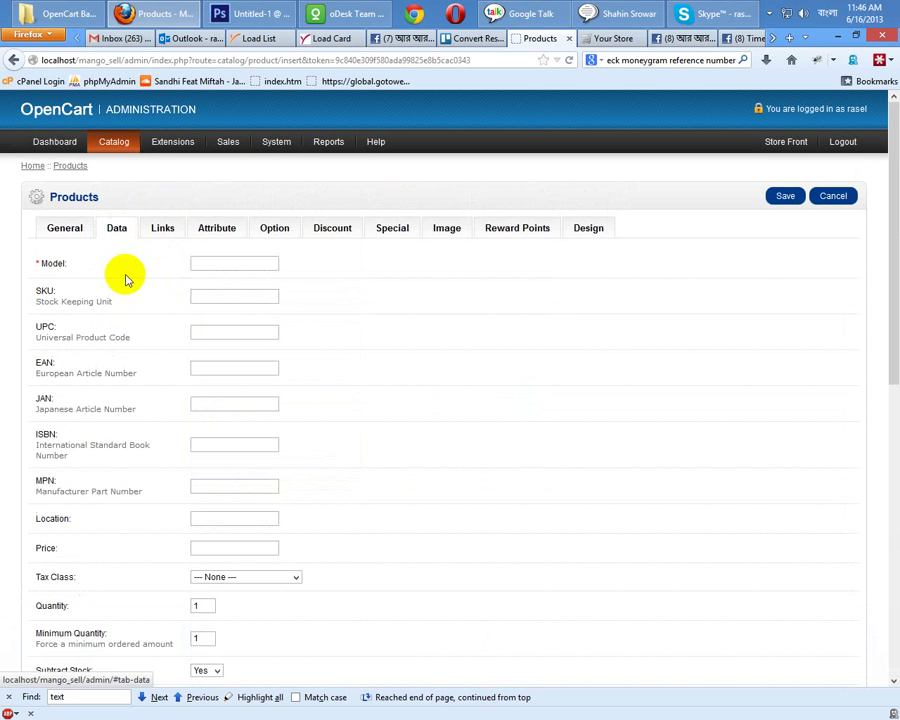
click(209, 266)
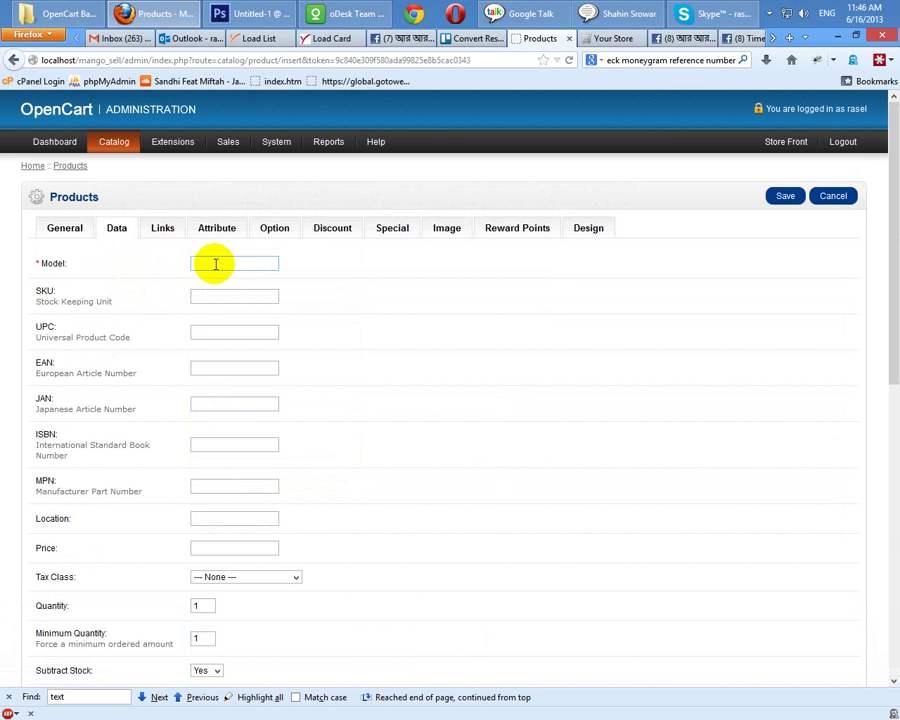
click(211, 294)
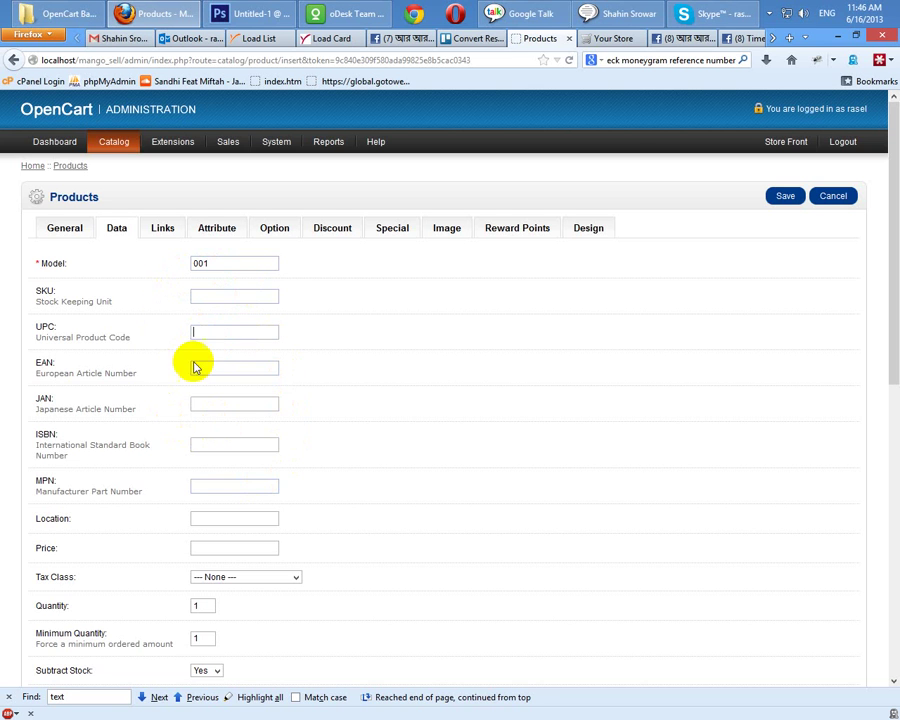
scroll(206, 430, down, 2)
scroll(297, 220, down, 2)
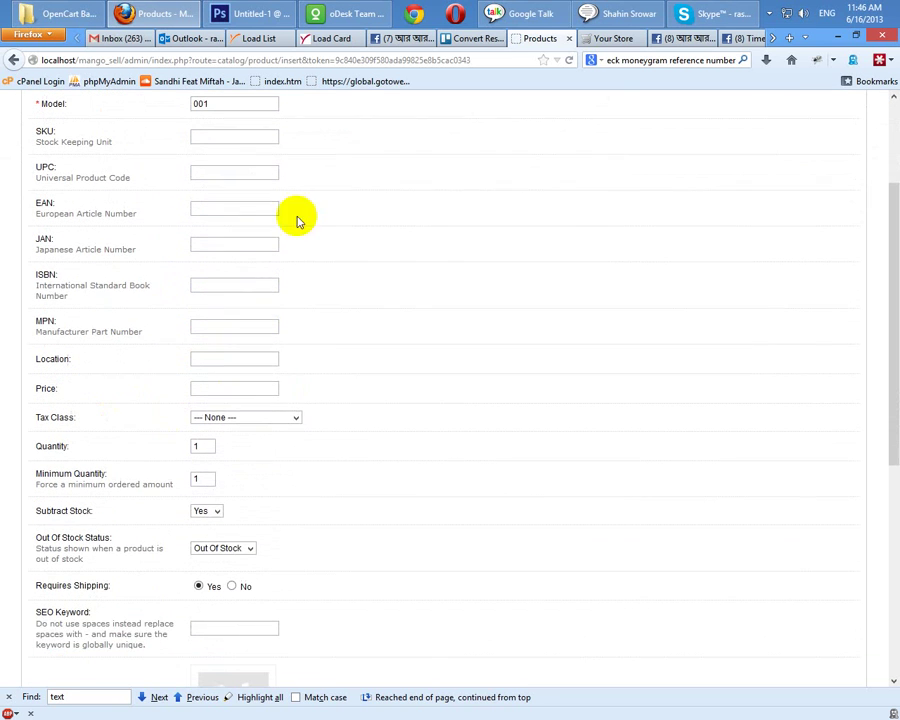
click(231, 386)
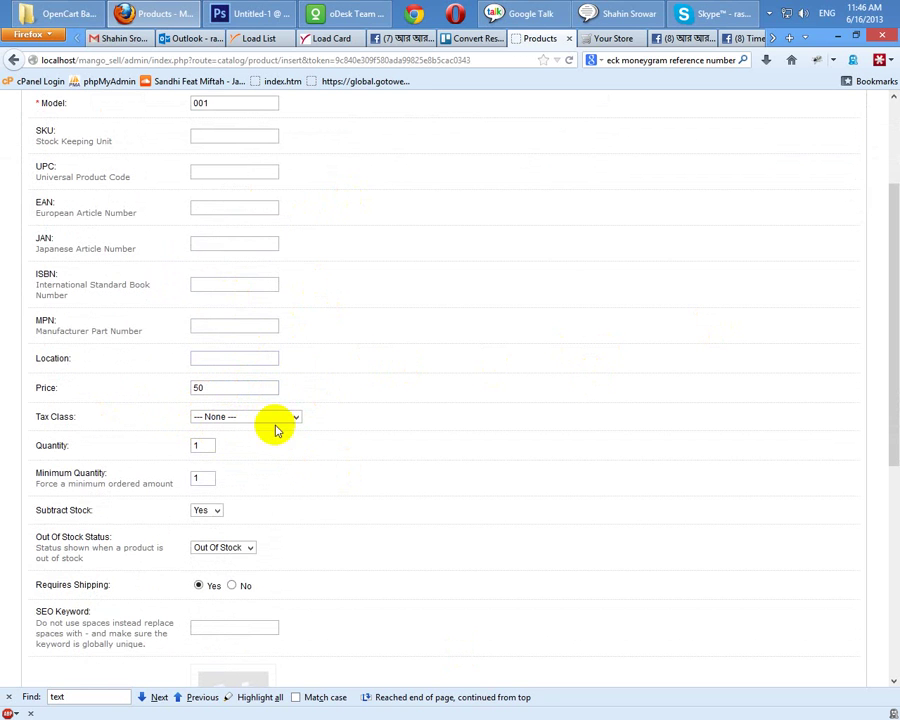
click(251, 415)
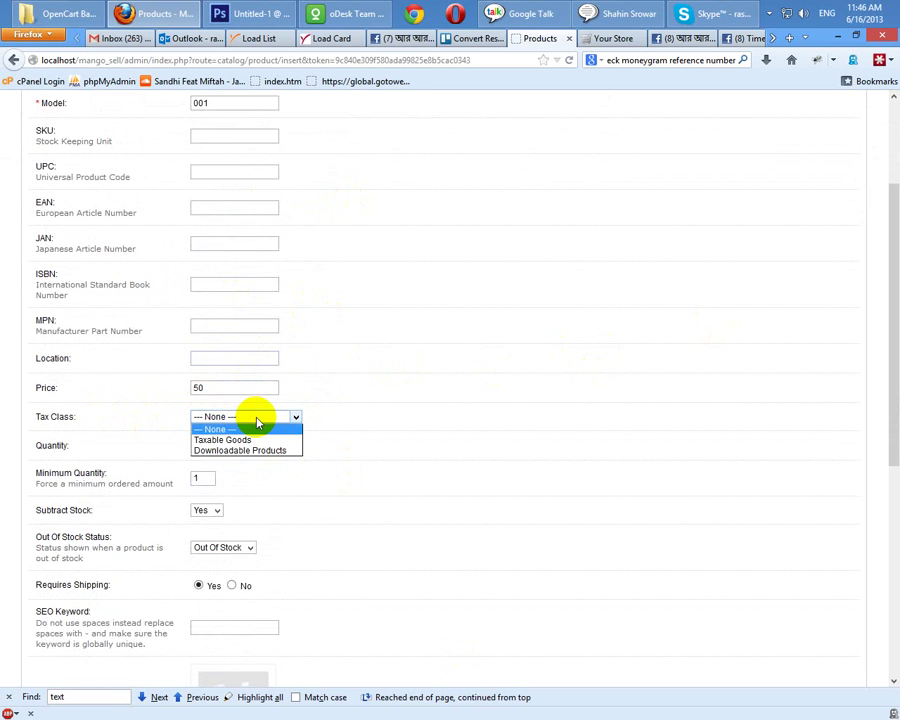
click(253, 419)
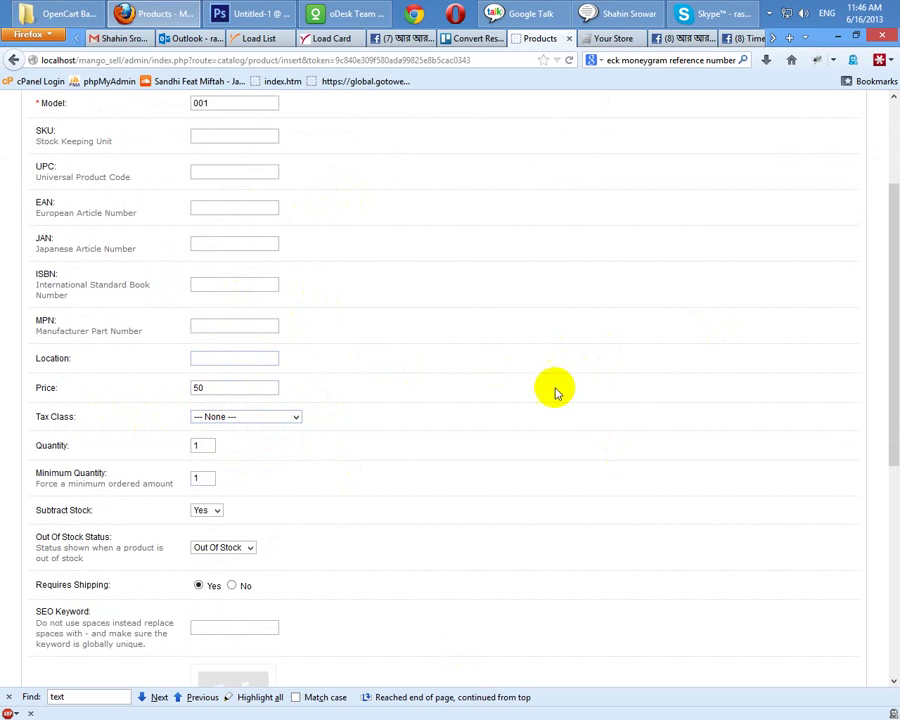
- Try the product's out of stock status options, including 2 - 3 Days, and set the status to In Stock
scroll(326, 466, down, 5)
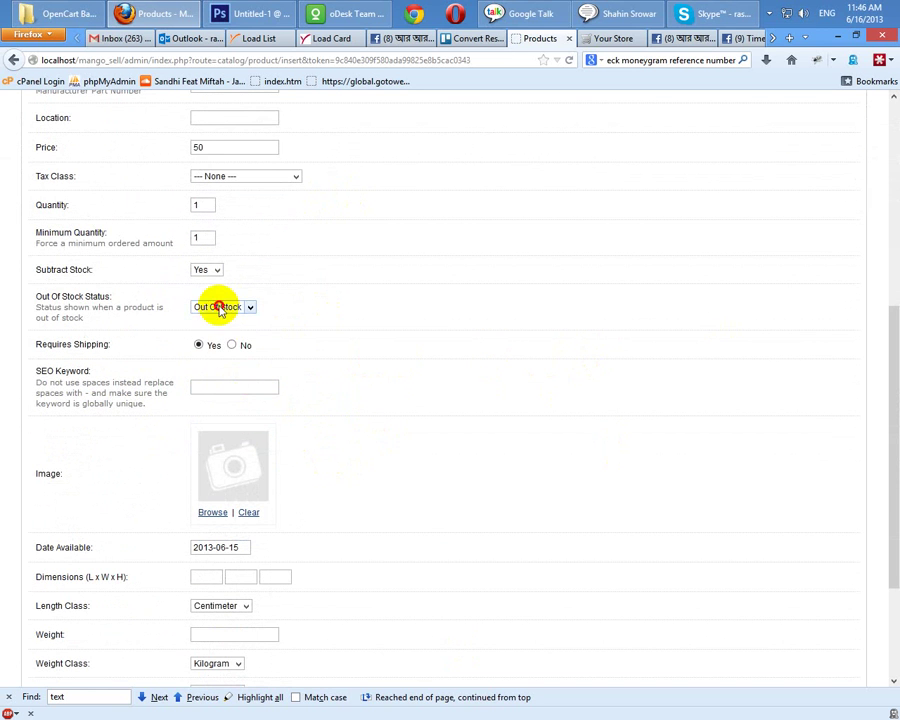
click(219, 306)
click(223, 329)
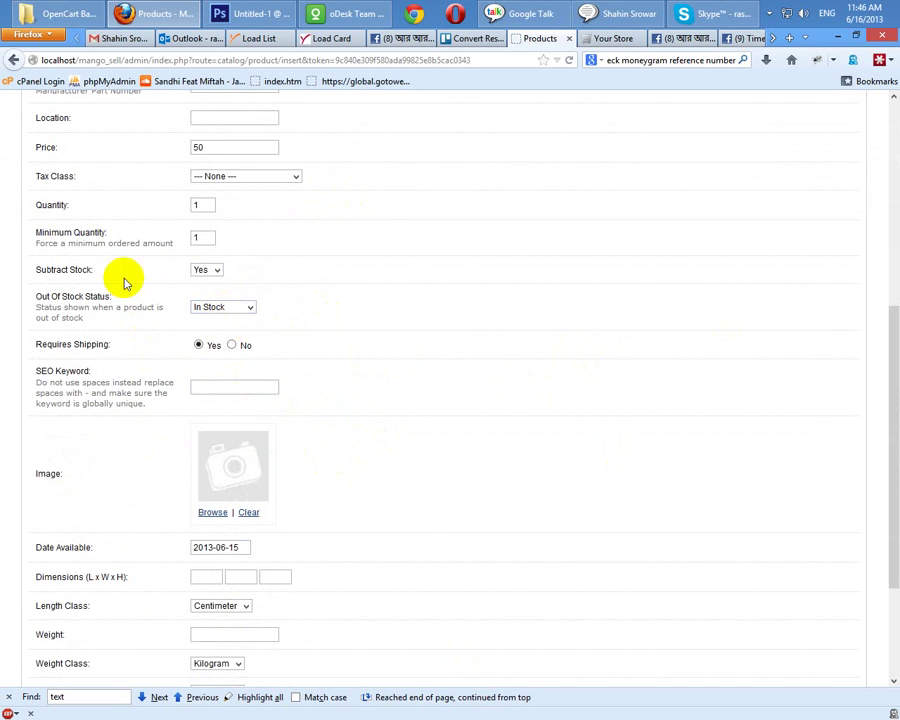
click(237, 306)
click(226, 317)
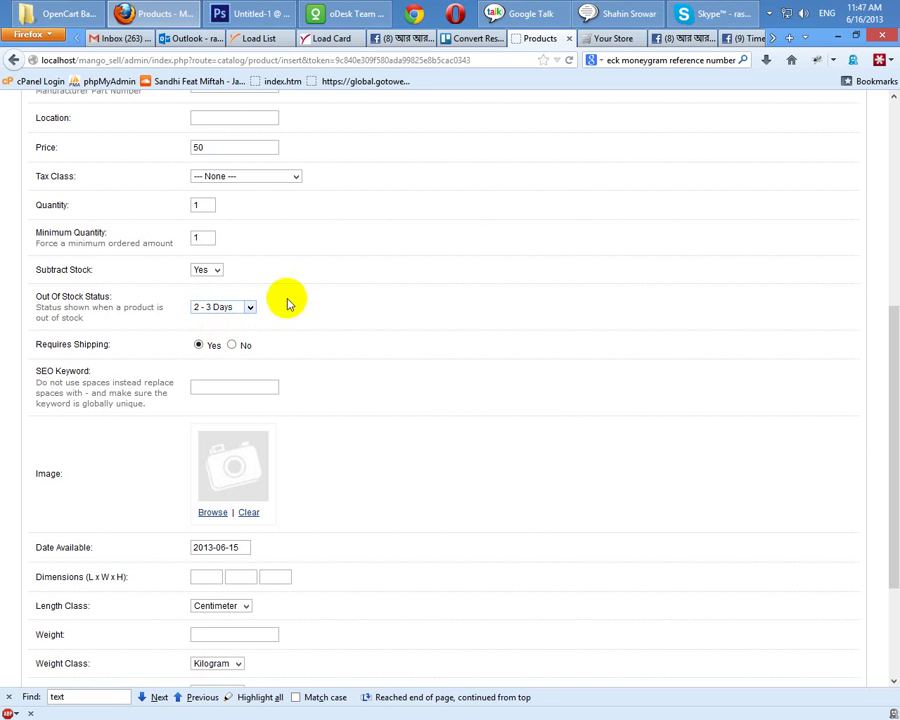
click(237, 307)
click(216, 317)
key(Down)
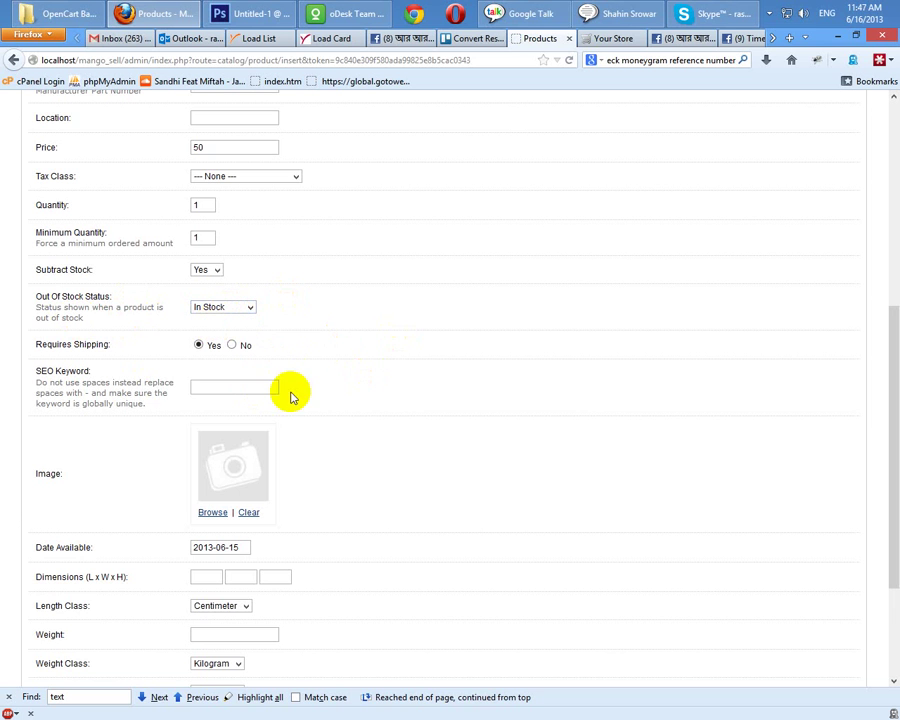
- Check the product's available date and length class options, and set its weight to 1 with Kilogram as the weight class
scroll(290, 392, down, 2)
click(247, 467)
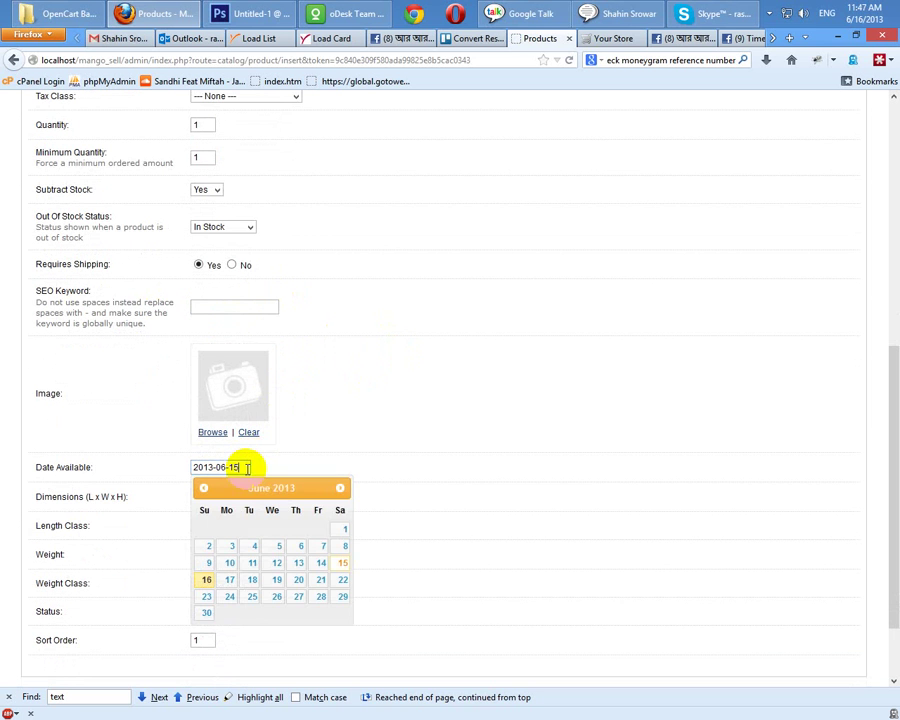
click(423, 412)
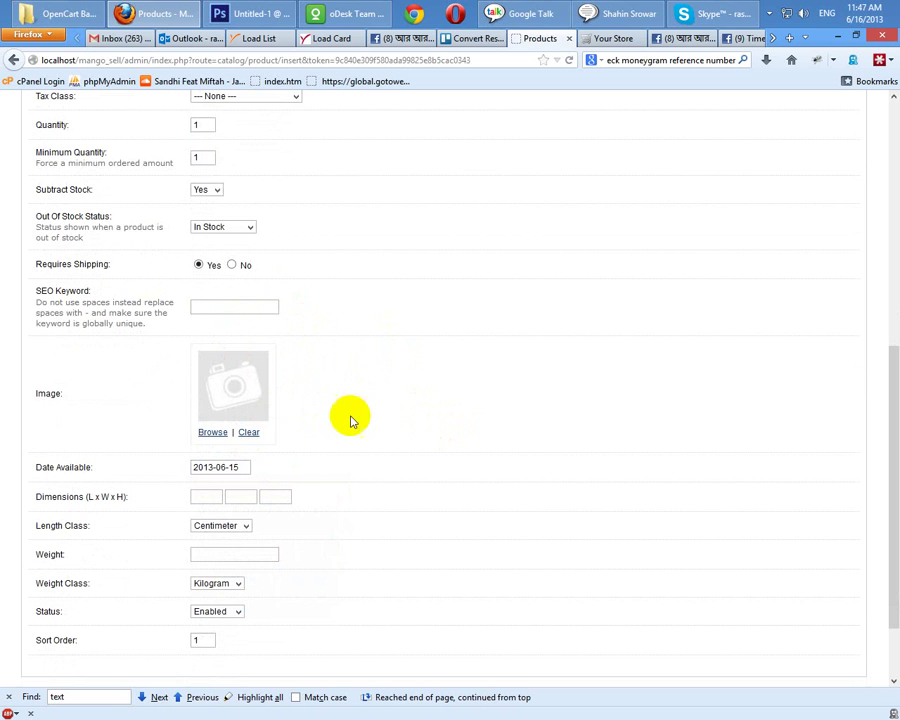
click(244, 528)
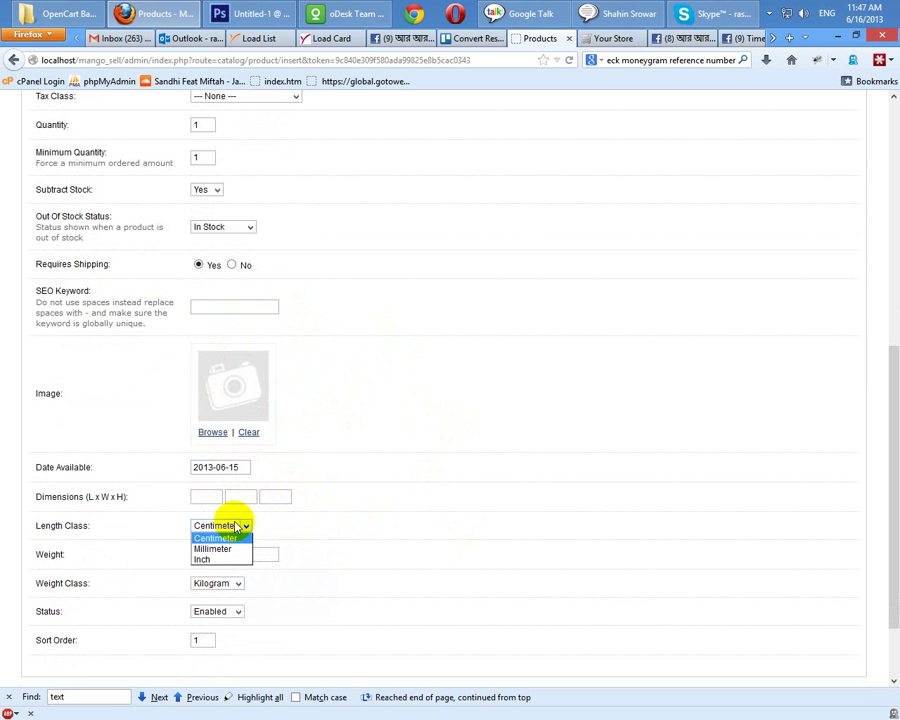
click(219, 529)
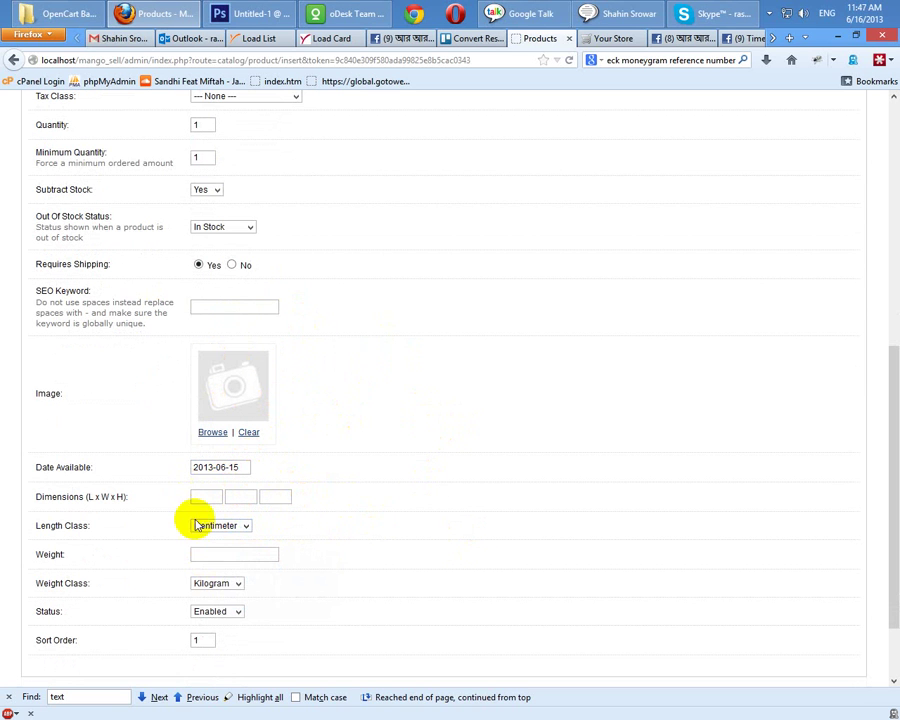
click(214, 583)
click(227, 552)
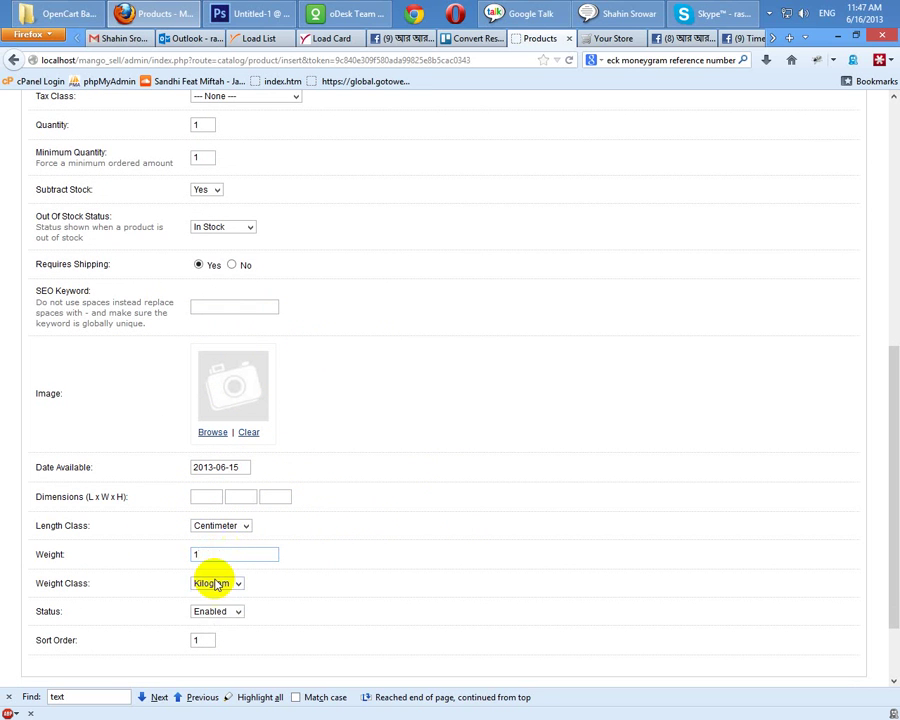
click(214, 583)
click(282, 599)
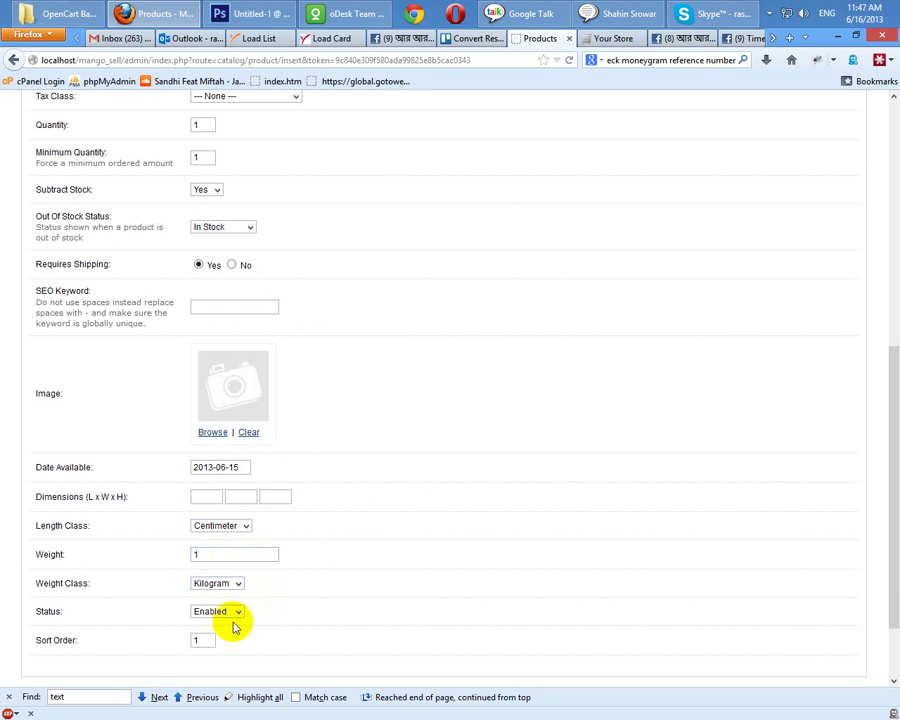
scroll(143, 668, down, 2)
scroll(143, 668, up, 10)
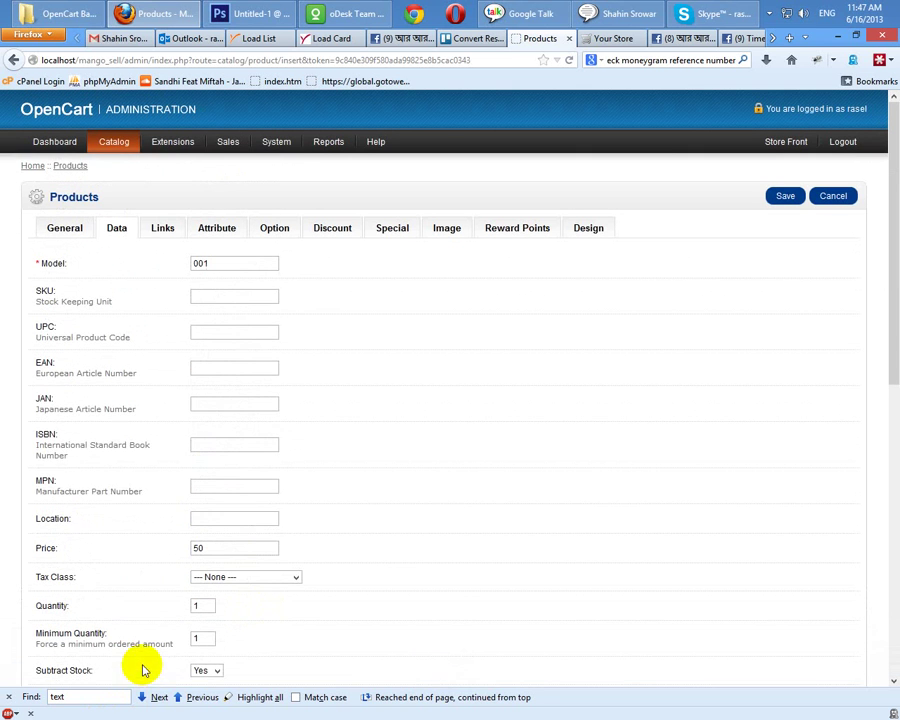
- Look over the new product's links, attribute, option, discount, special, image, reward points and design settings
click(160, 228)
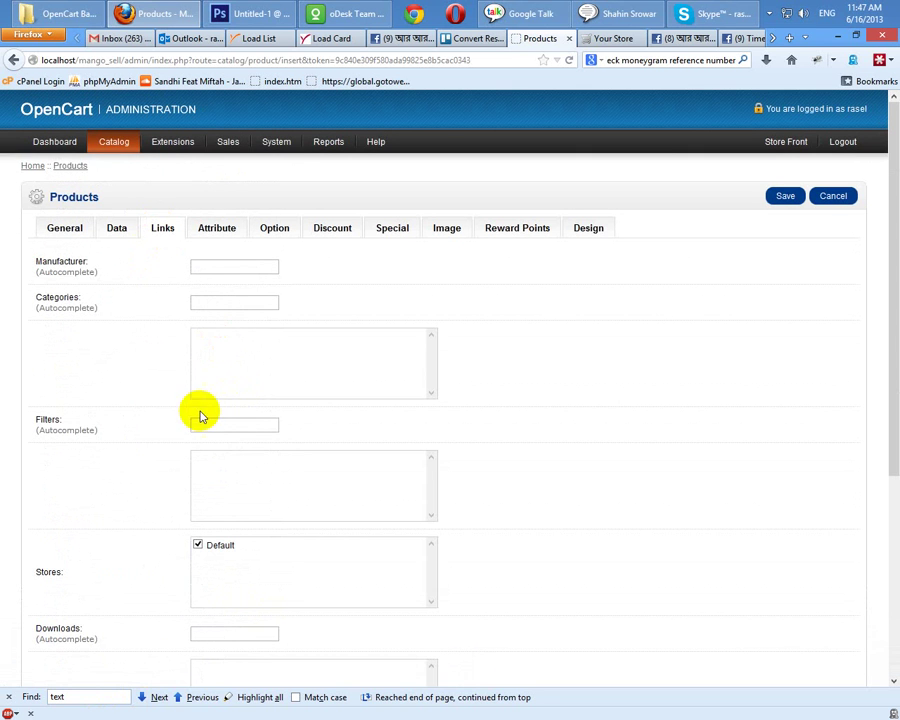
scroll(278, 416, down, 3)
scroll(210, 230, up, 5)
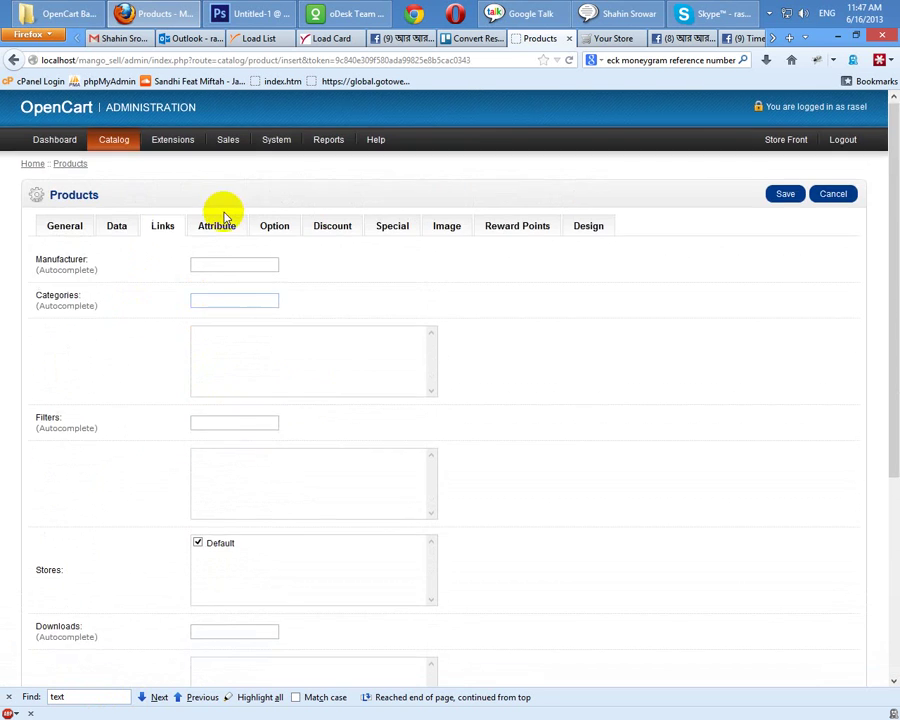
click(222, 230)
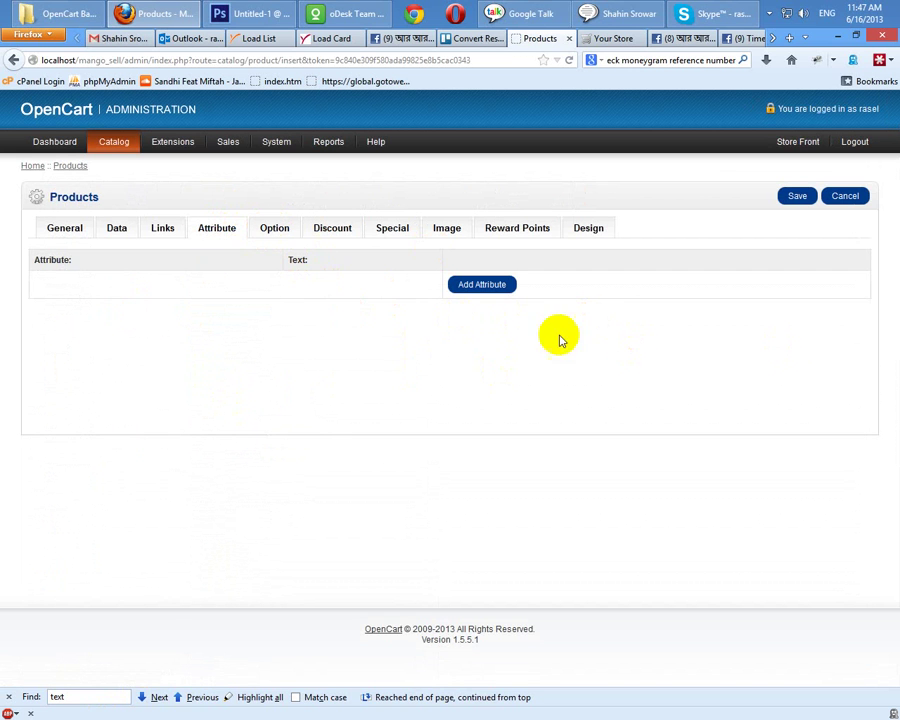
click(273, 232)
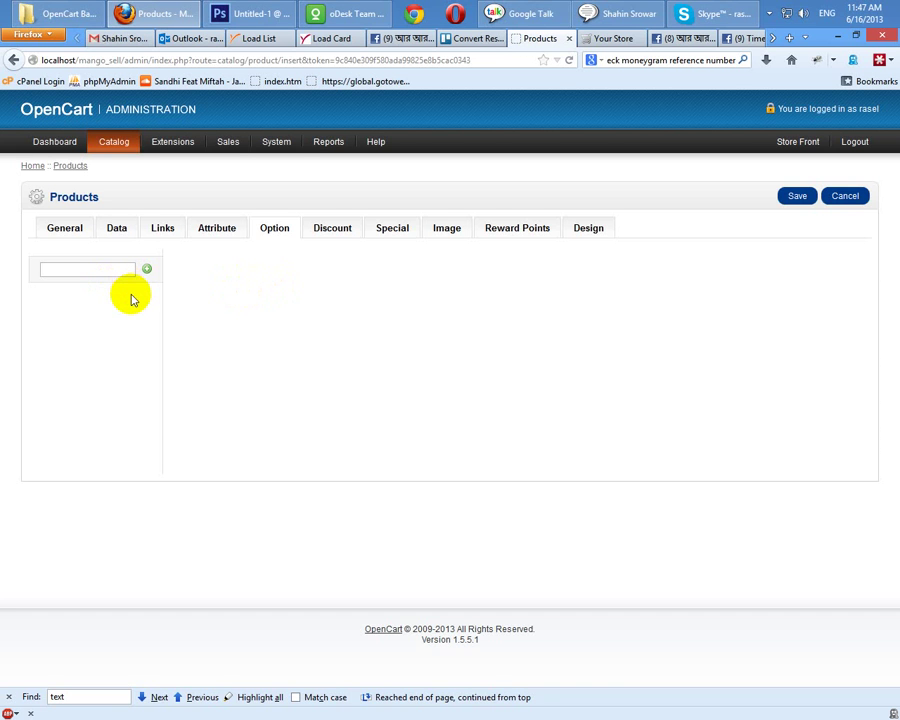
click(333, 228)
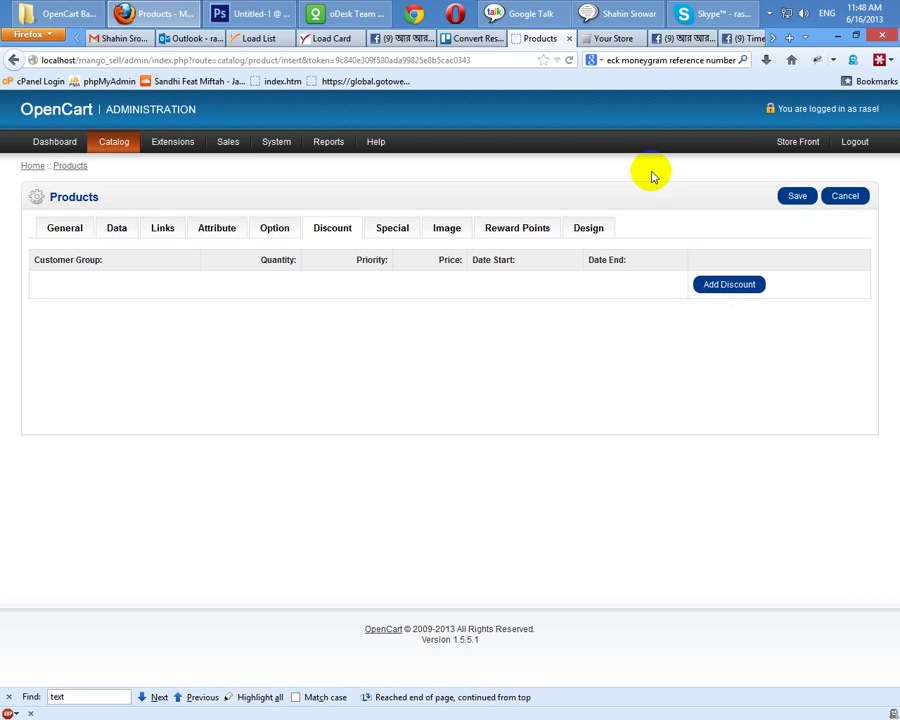
click(404, 230)
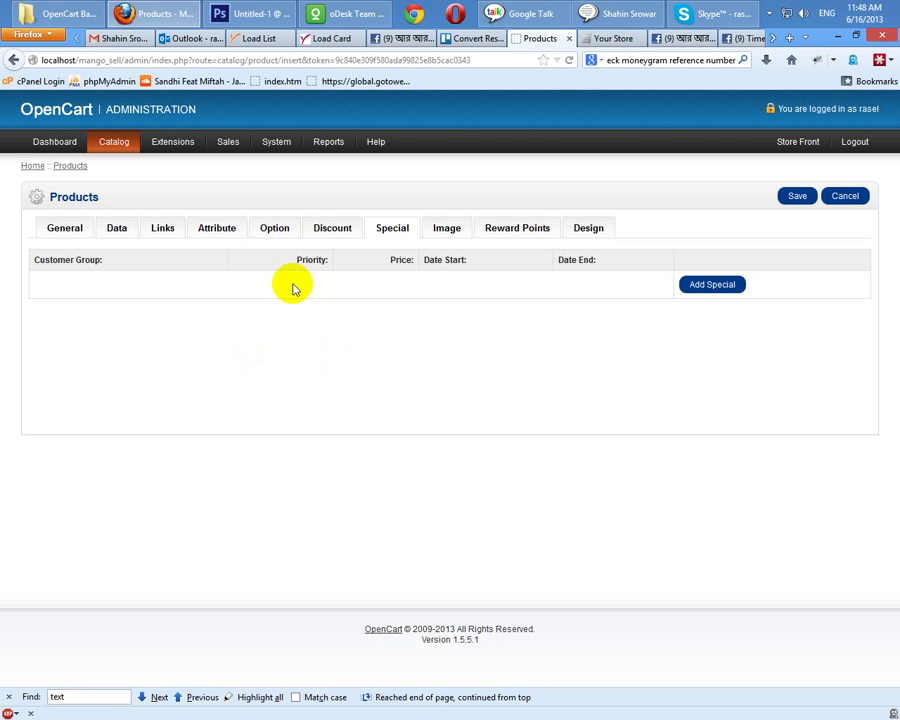
click(447, 230)
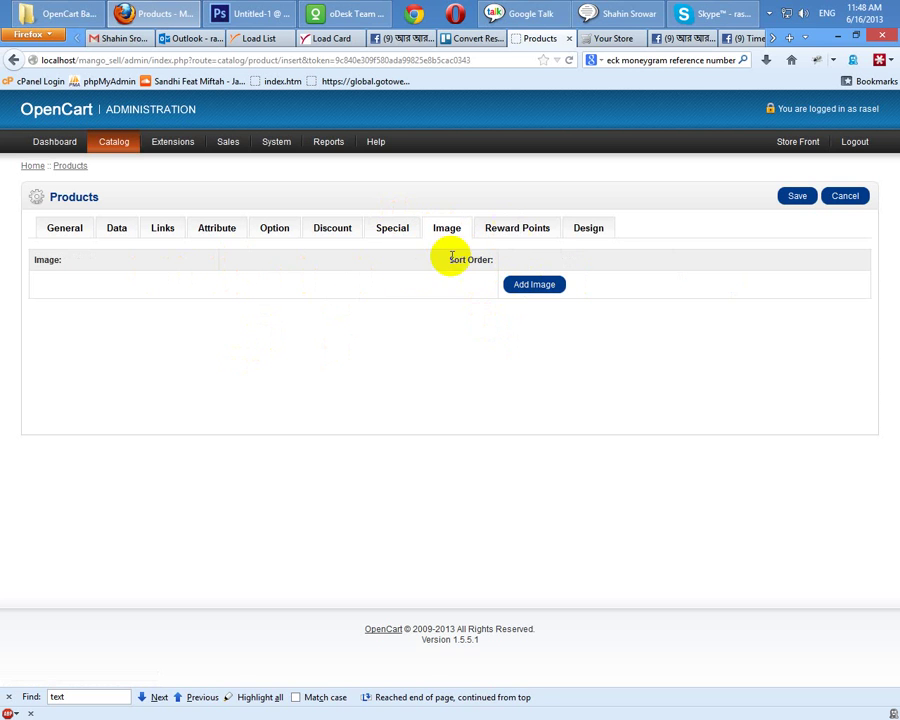
click(516, 232)
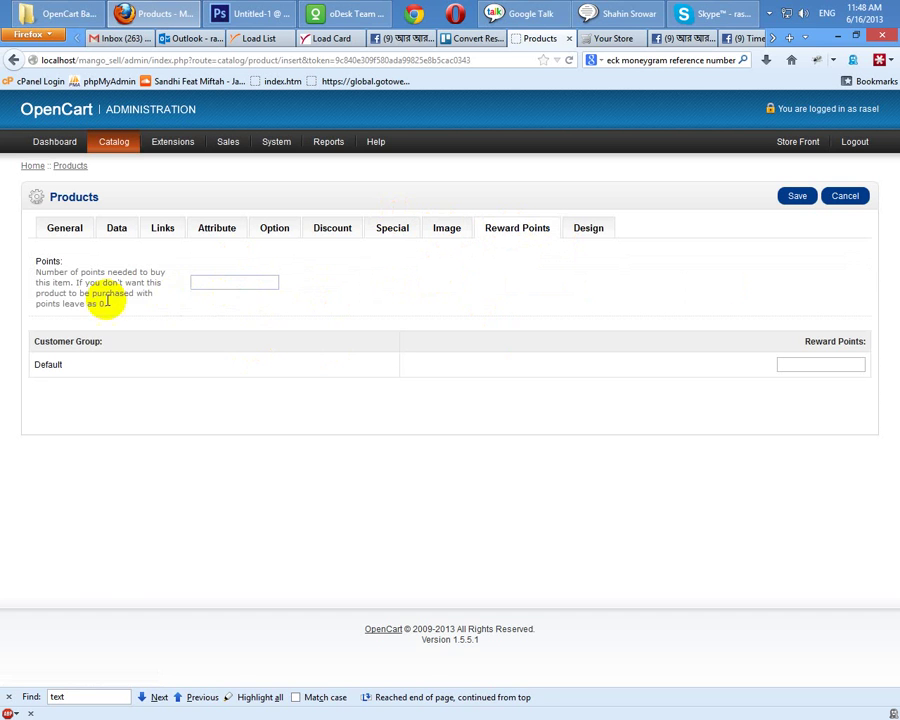
click(588, 228)
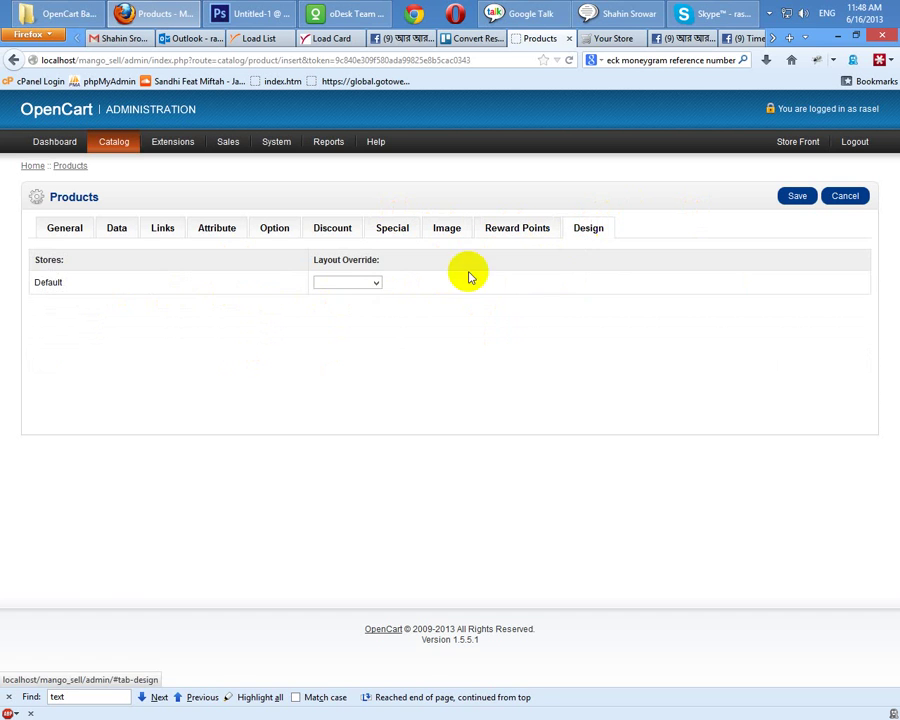
- Return to the product's general details and save the new product
click(66, 228)
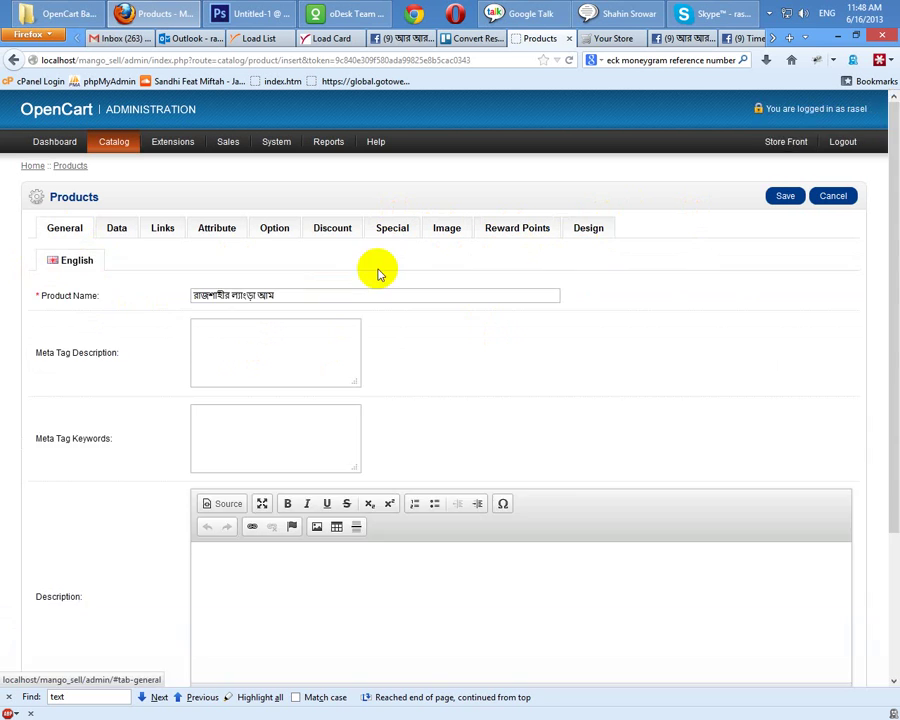
click(792, 199)
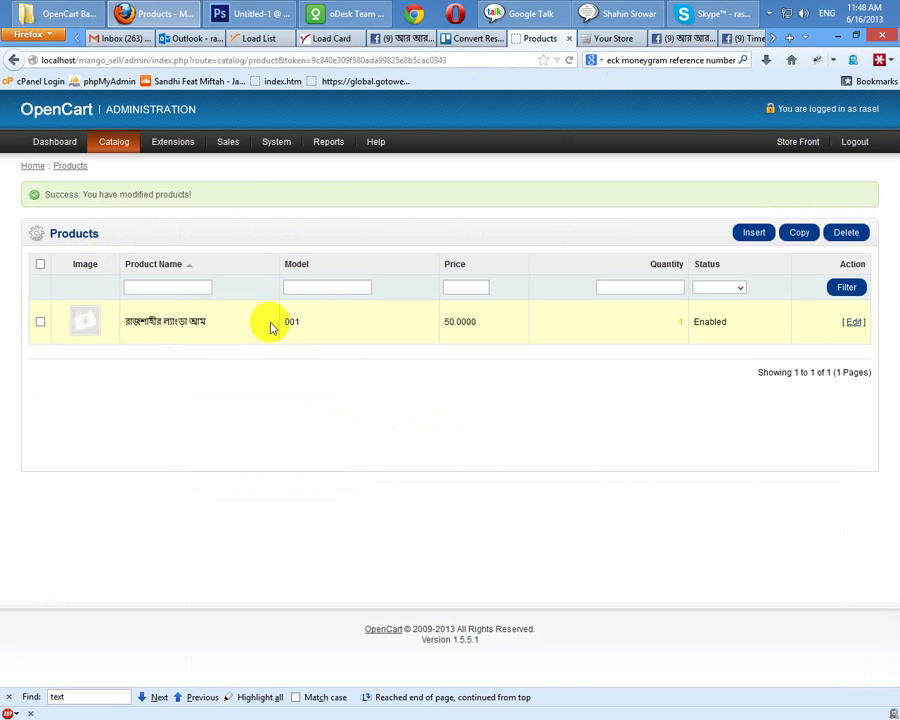
click(113, 145)
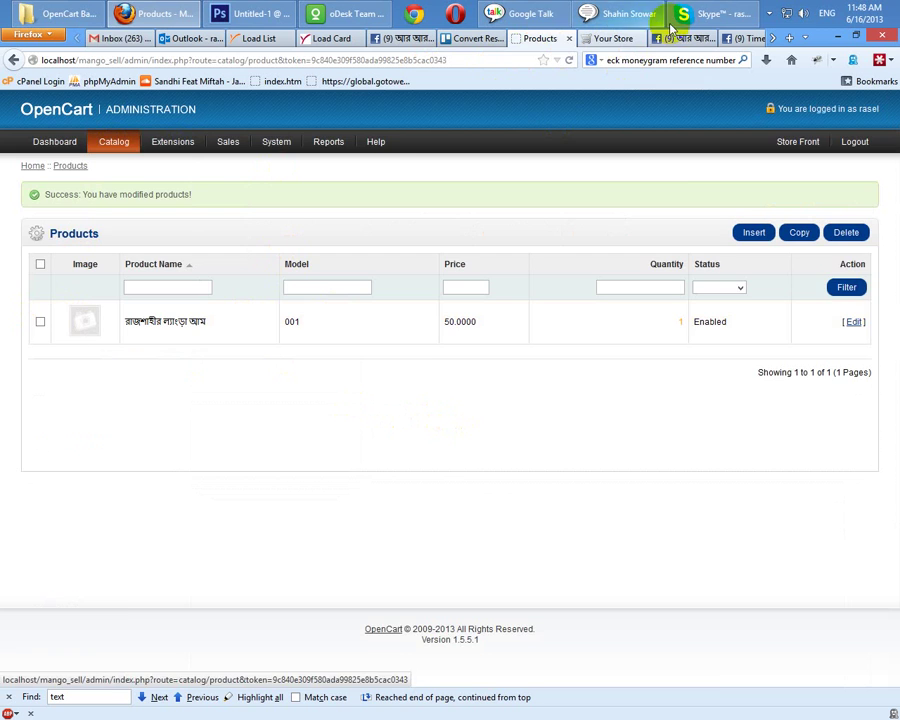
- Check the storefront home page for the newly saved product, comparing it with the admin product list
click(614, 39)
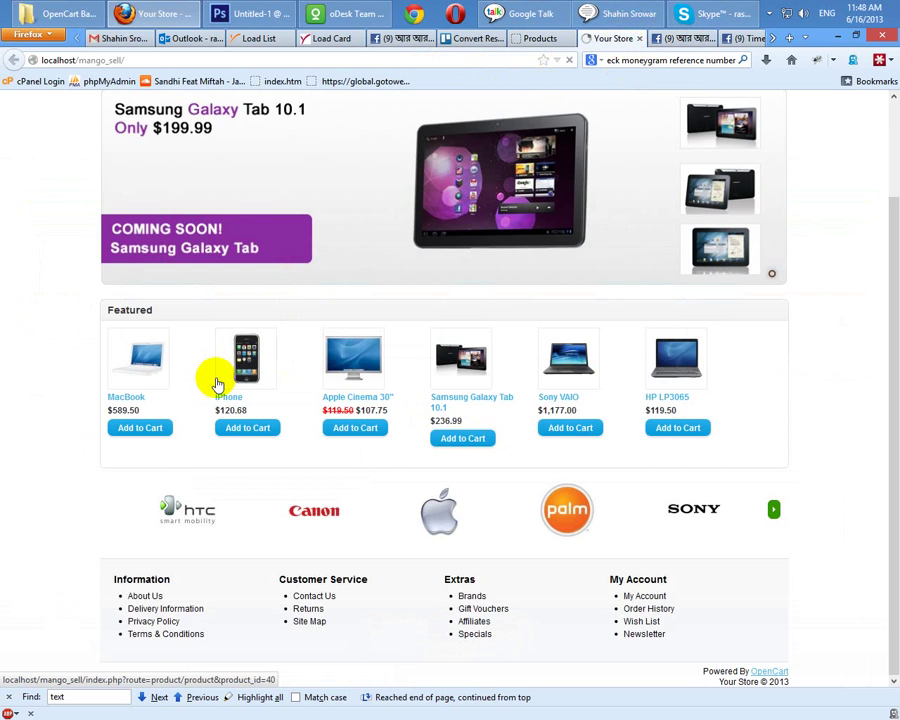
click(241, 426)
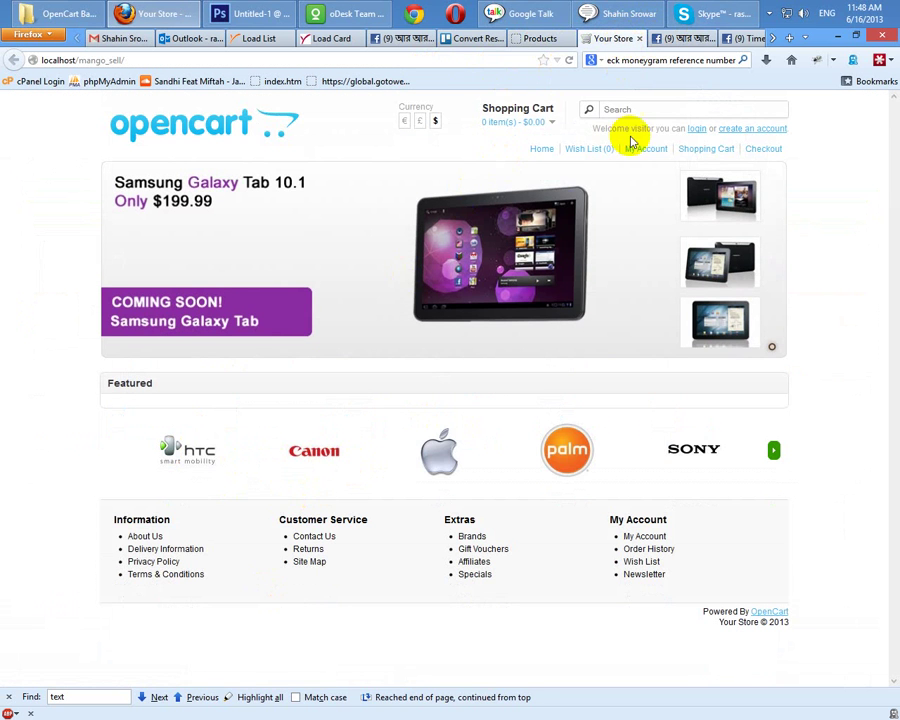
click(532, 42)
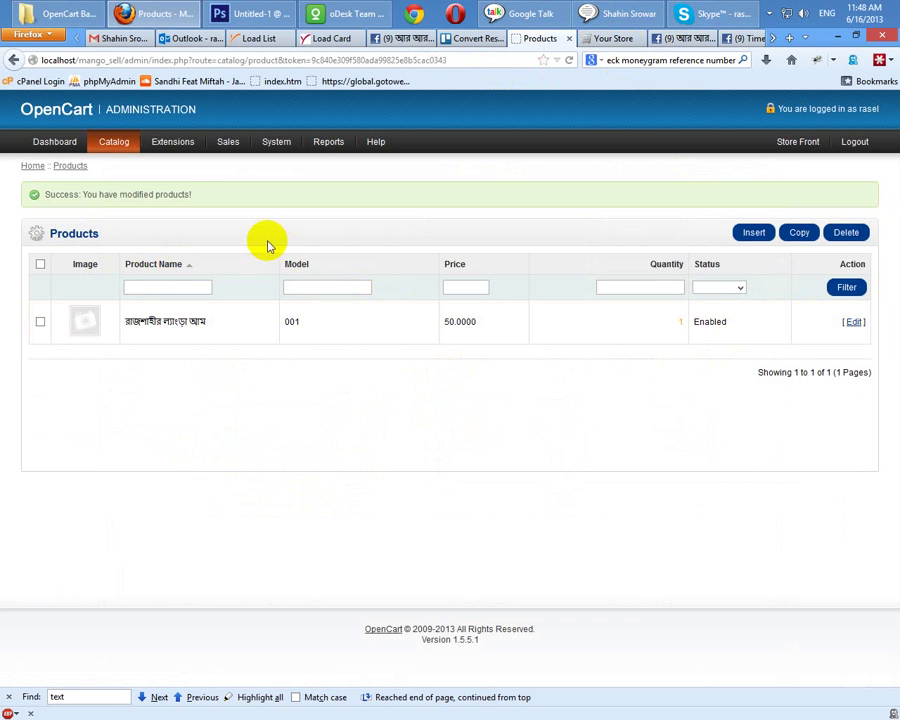
click(612, 38)
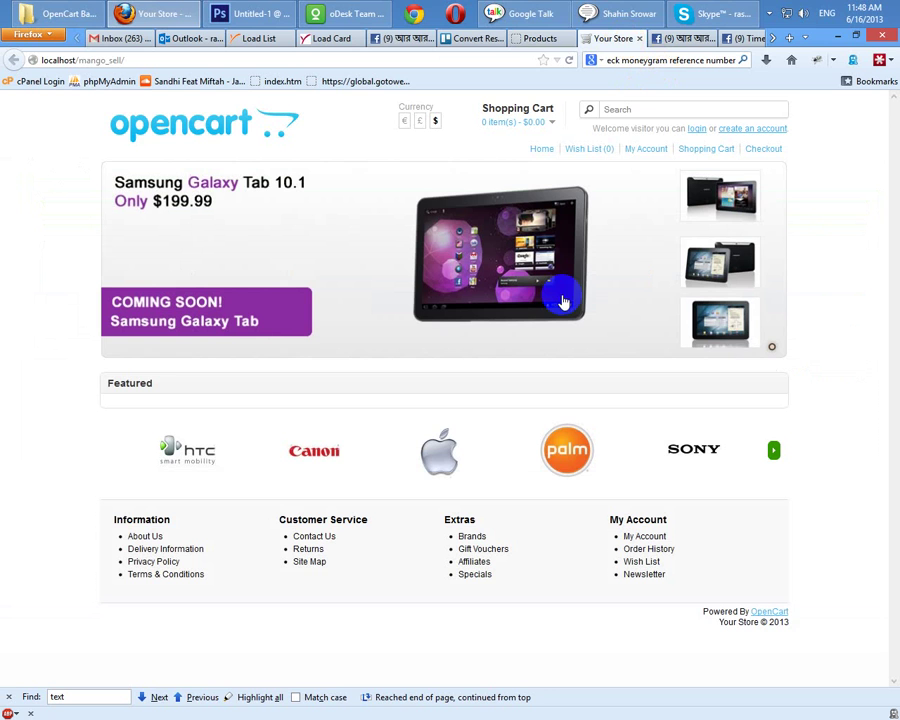
click(514, 39)
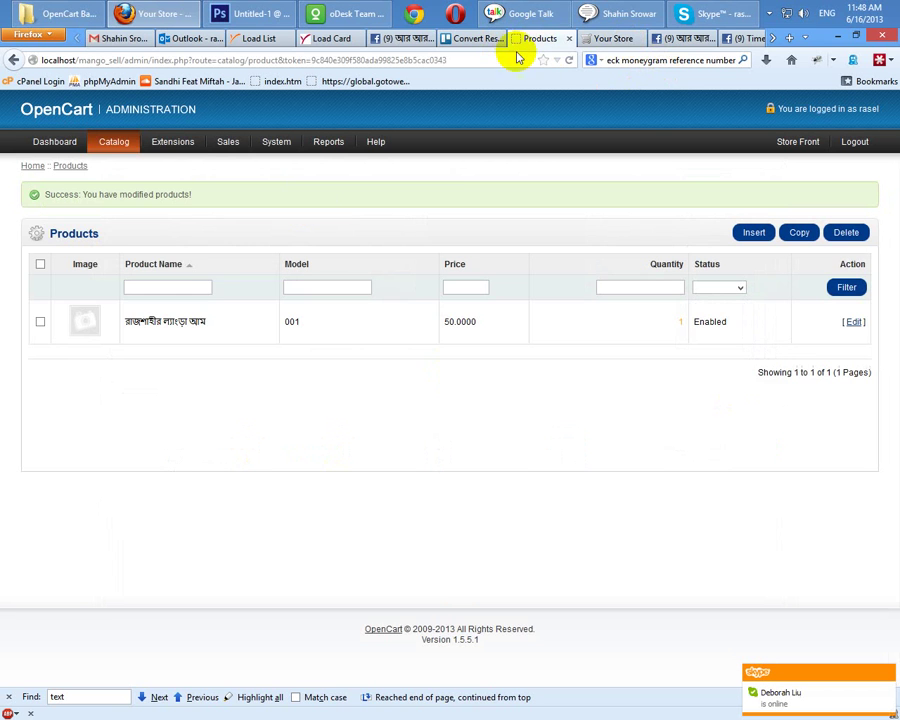
- Examine the catalog's filters and the fields of a new filter group, leaving without saving one
mouse_move(118, 141)
click(125, 183)
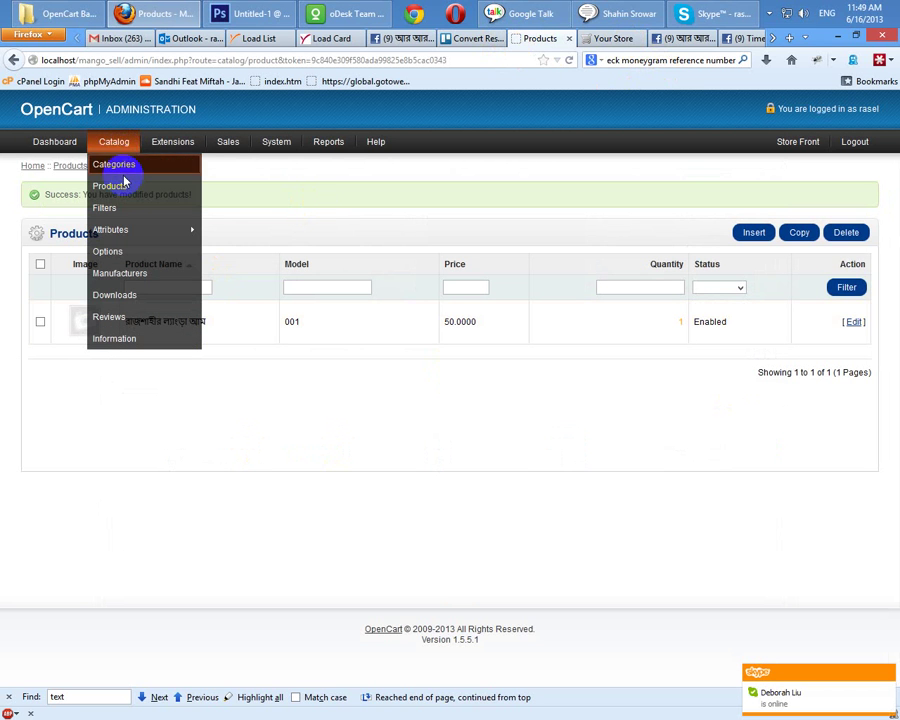
click(128, 207)
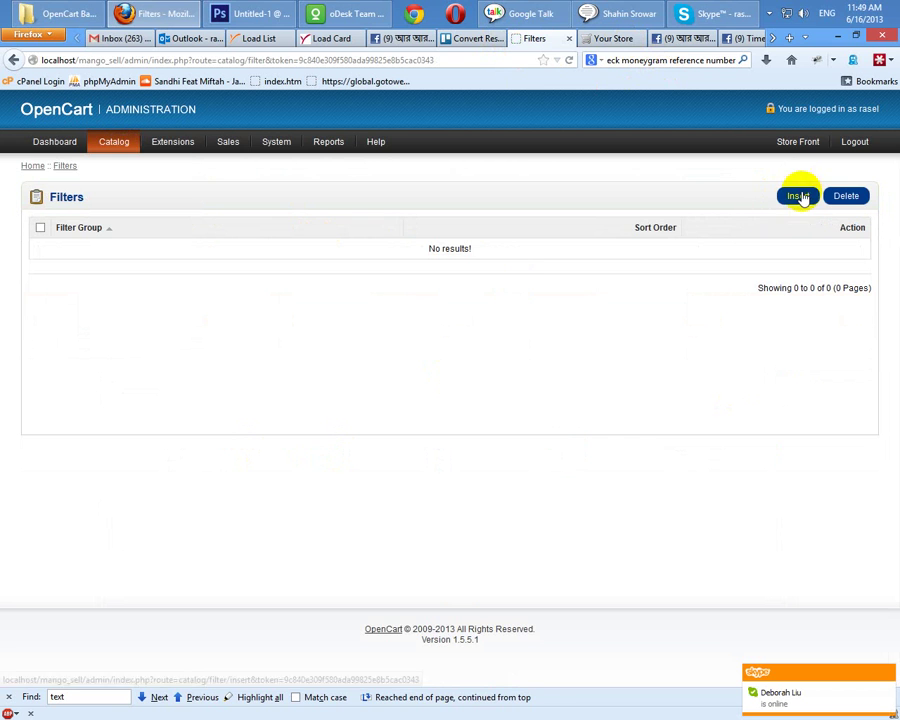
click(798, 196)
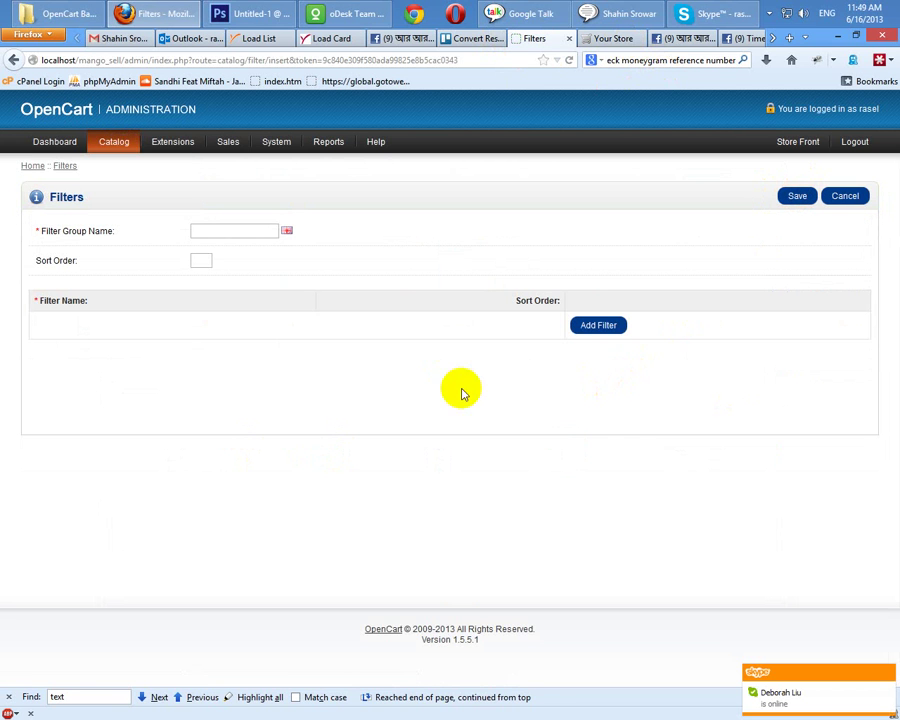
click(220, 231)
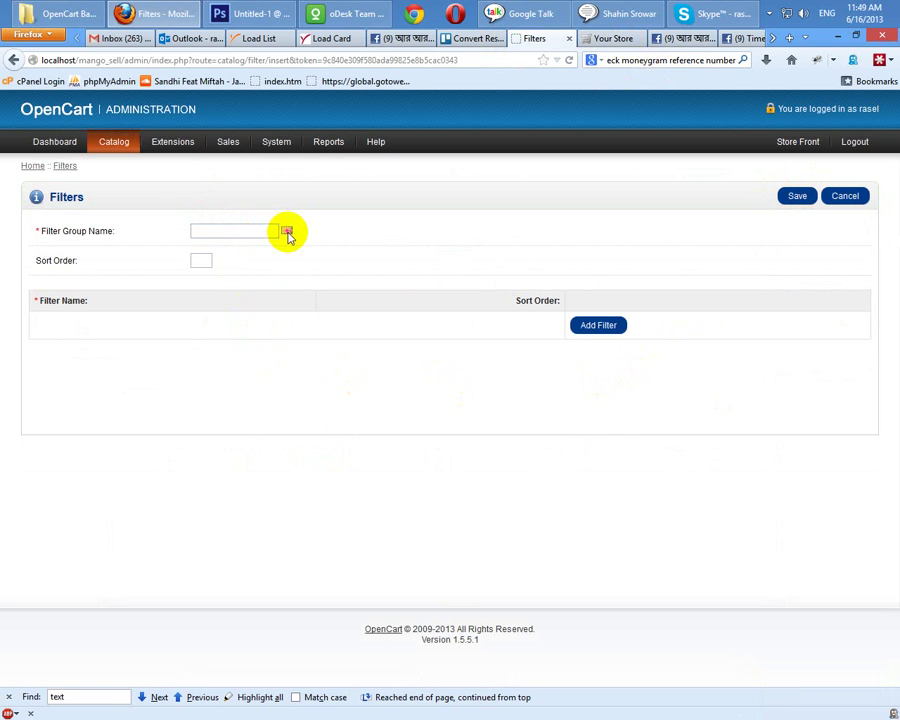
click(844, 202)
- Look through the catalog's attribute groups, options, manufacturers, downloads and information pages
mouse_move(120, 150)
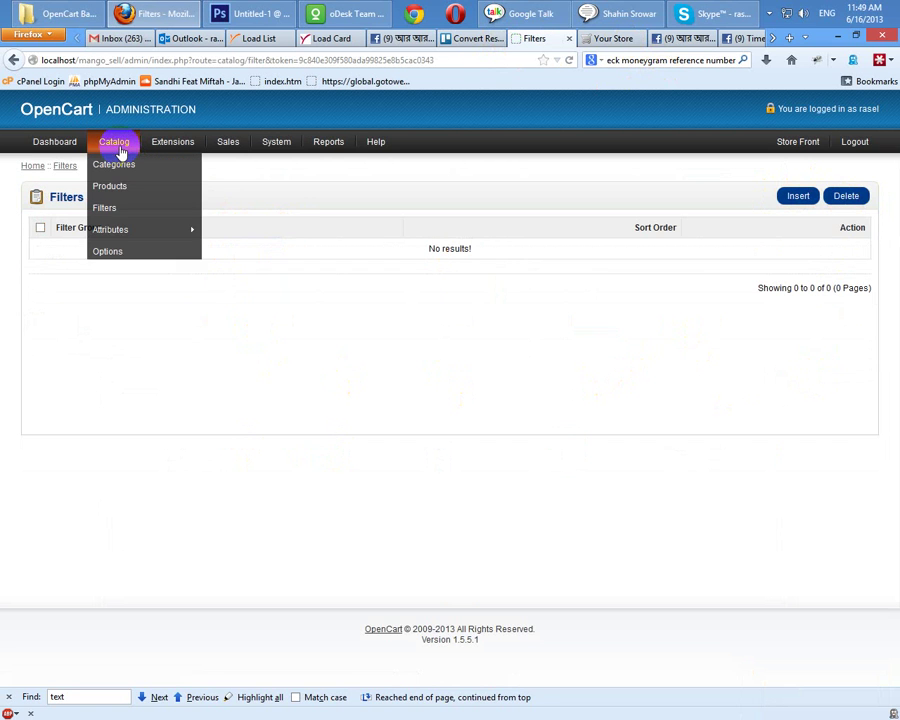
mouse_move(127, 233)
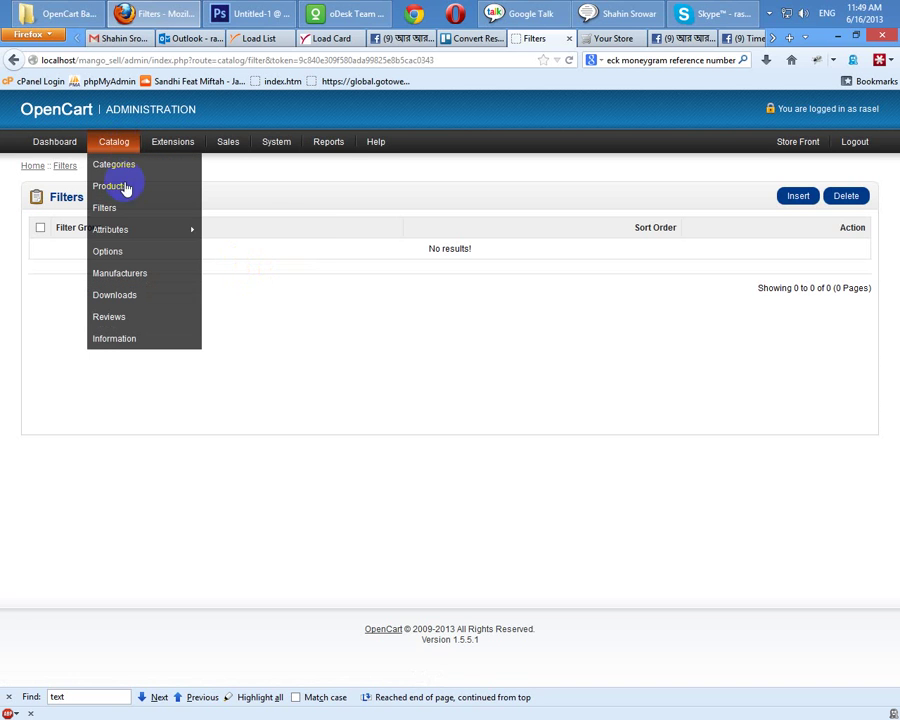
click(264, 254)
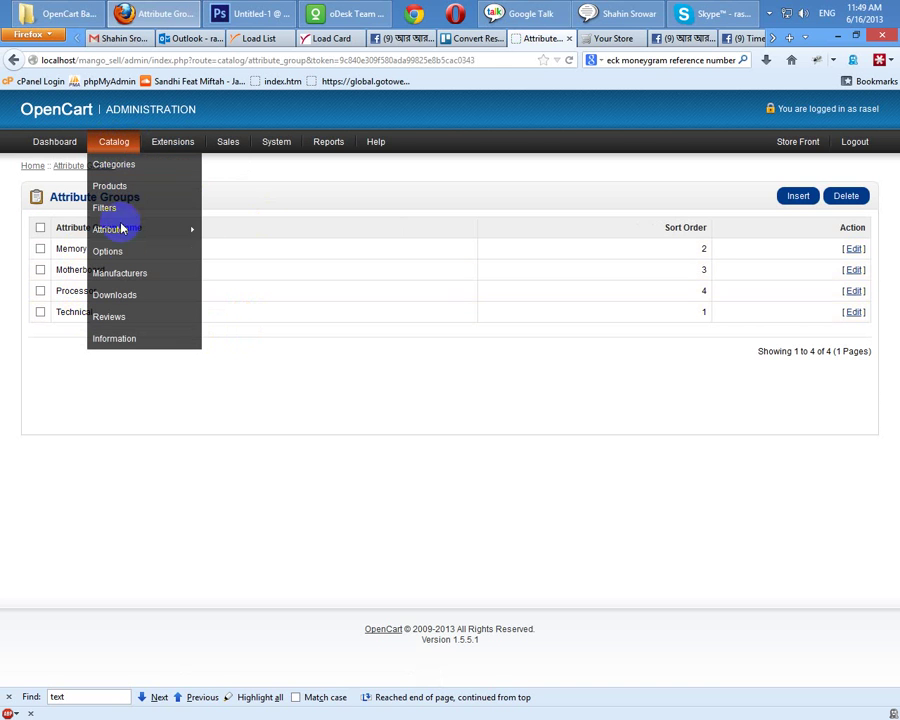
click(124, 252)
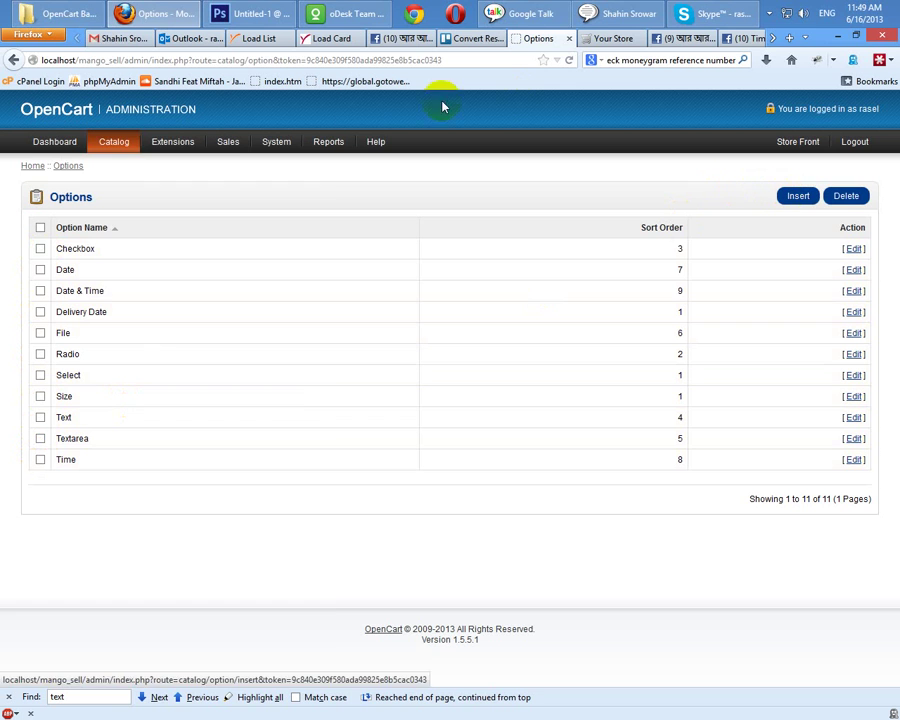
mouse_move(116, 141)
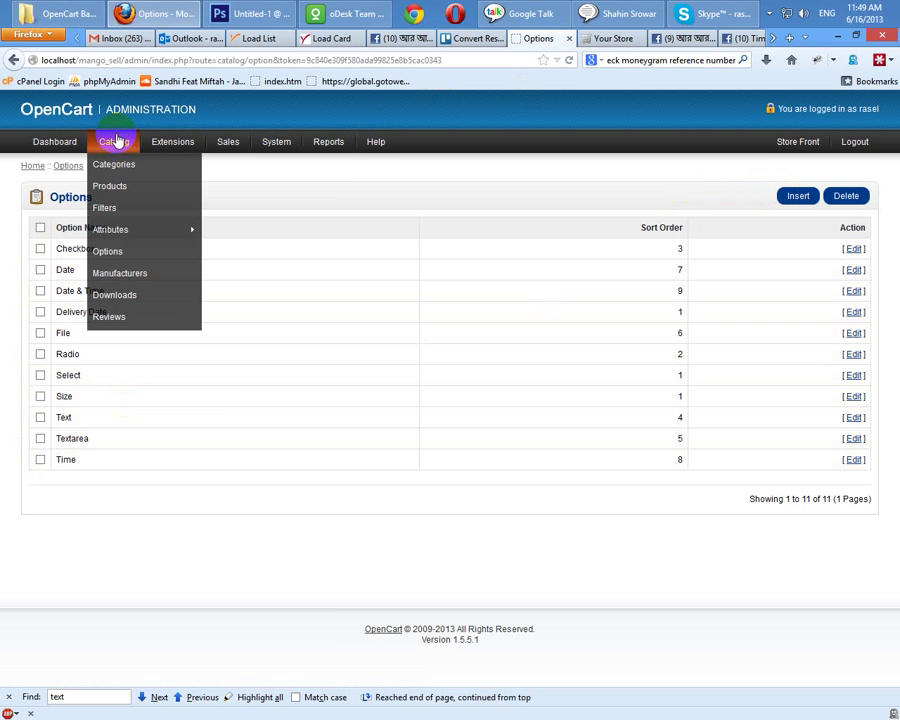
click(130, 279)
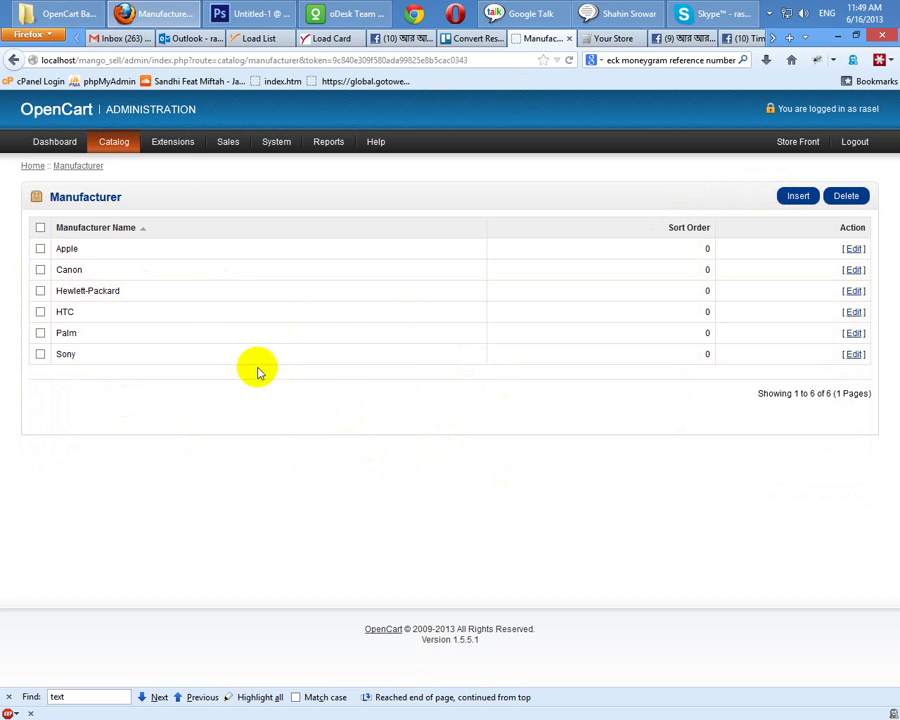
mouse_move(115, 145)
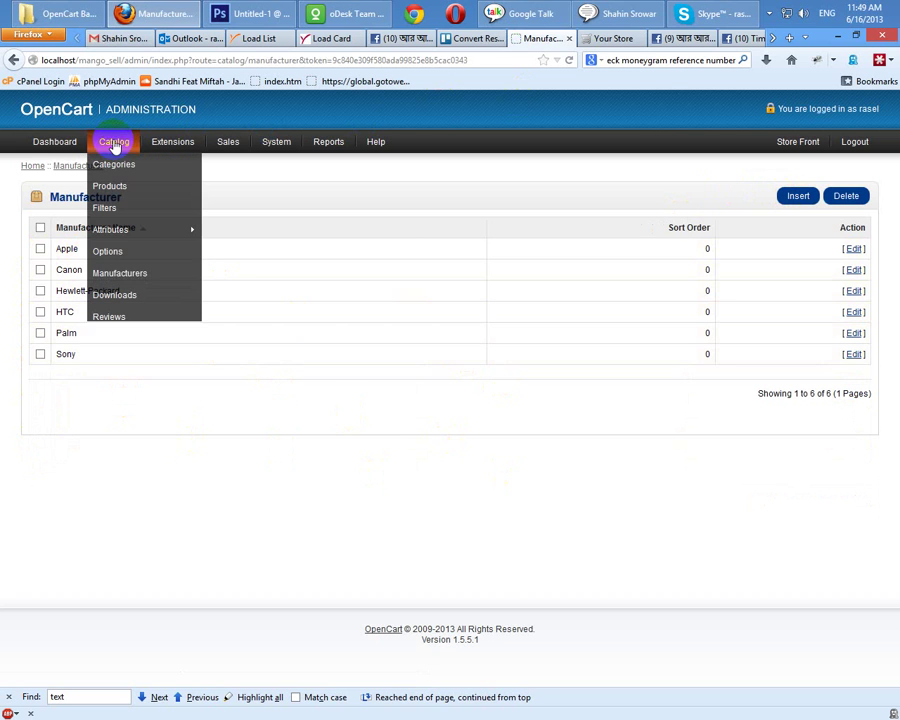
click(133, 296)
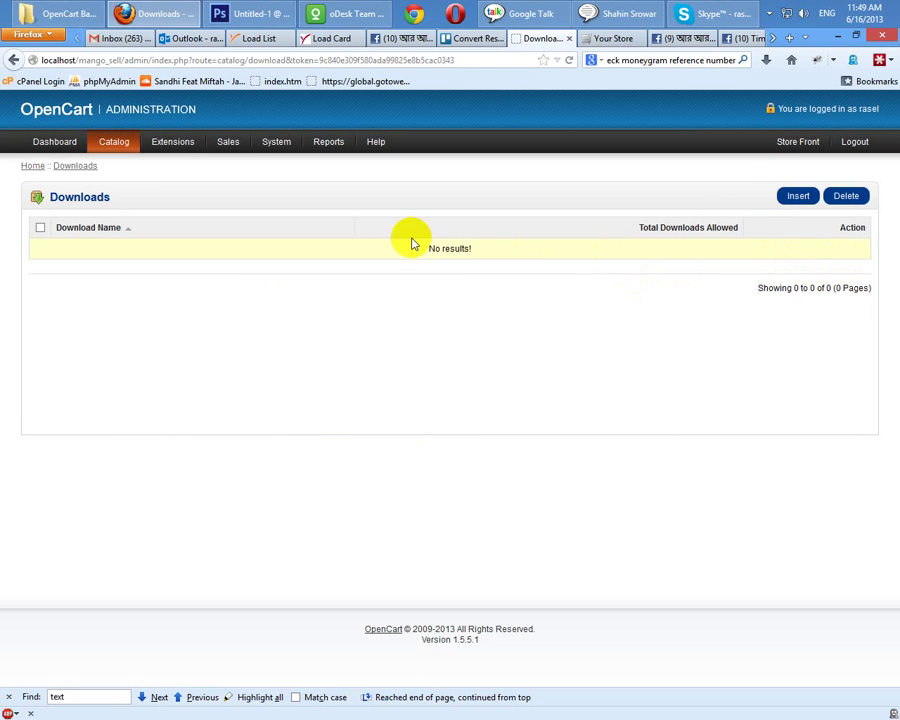
click(118, 145)
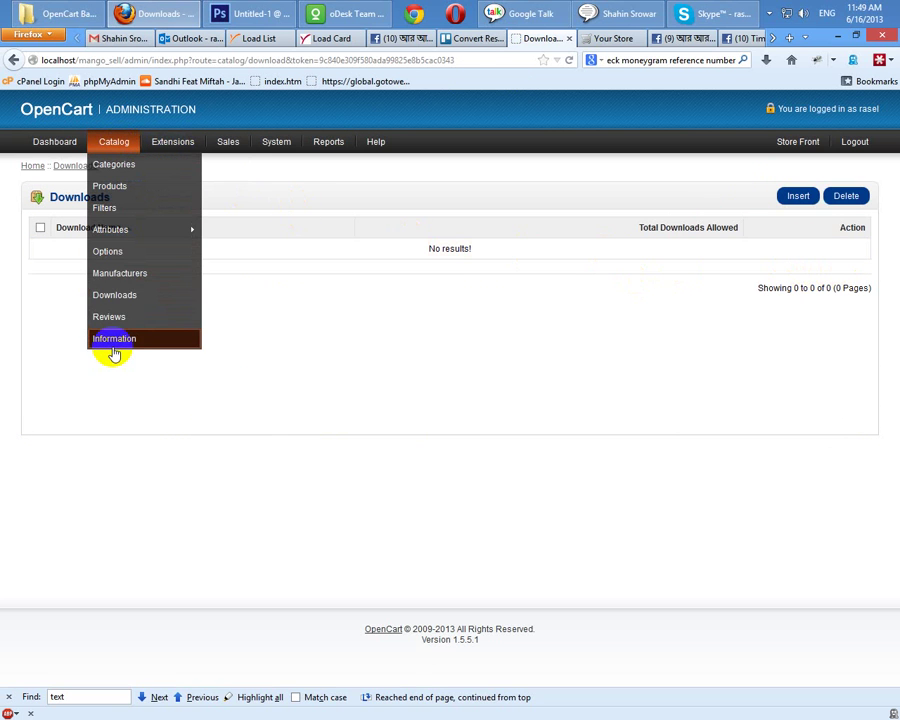
click(114, 342)
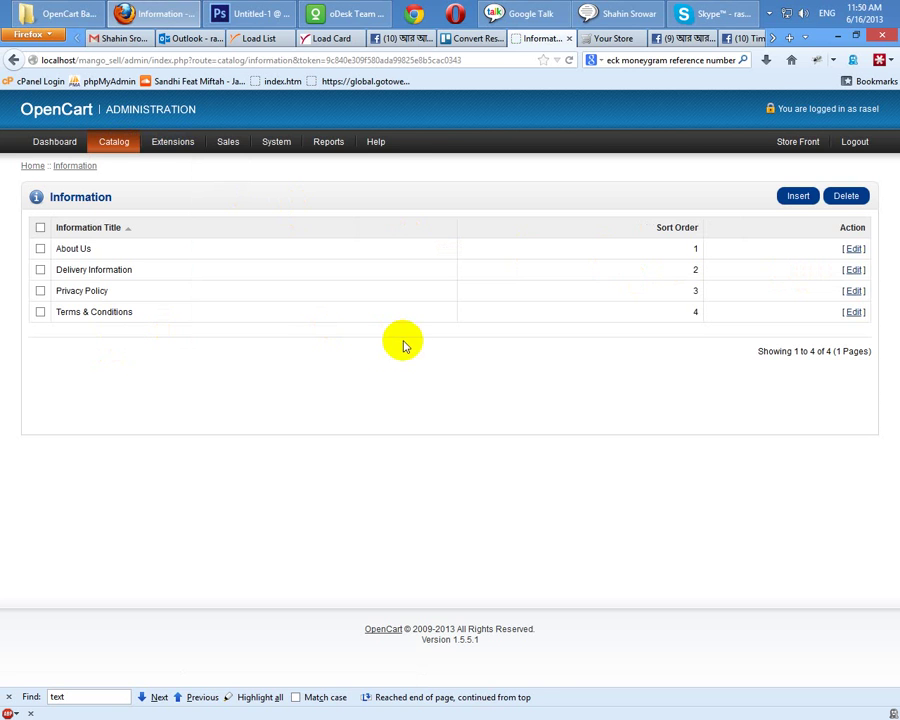
- View the About Us page on the storefront and return to the admin information list
click(606, 40)
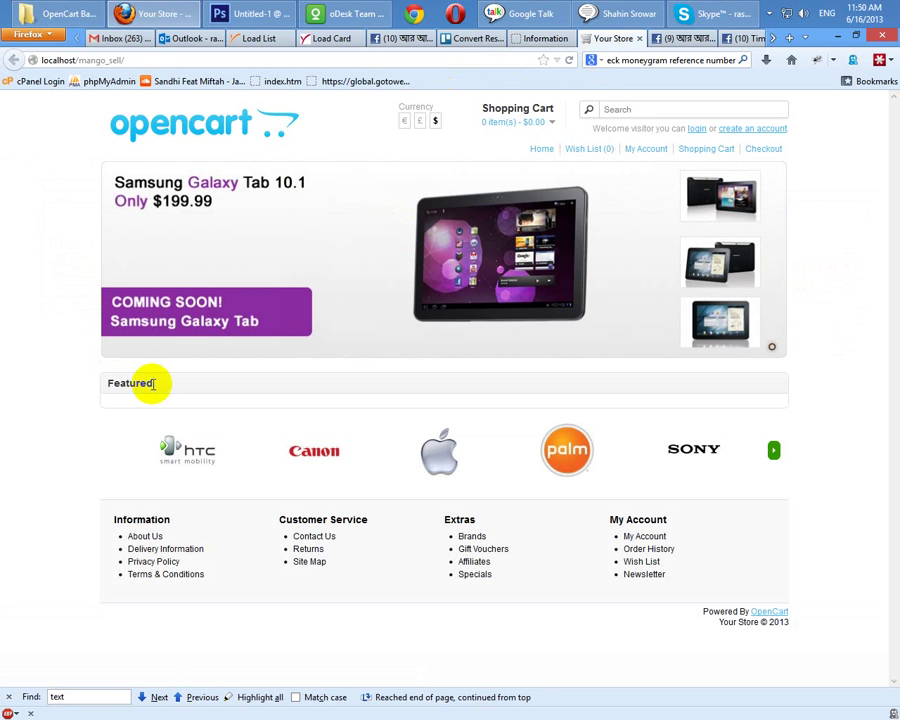
click(145, 537)
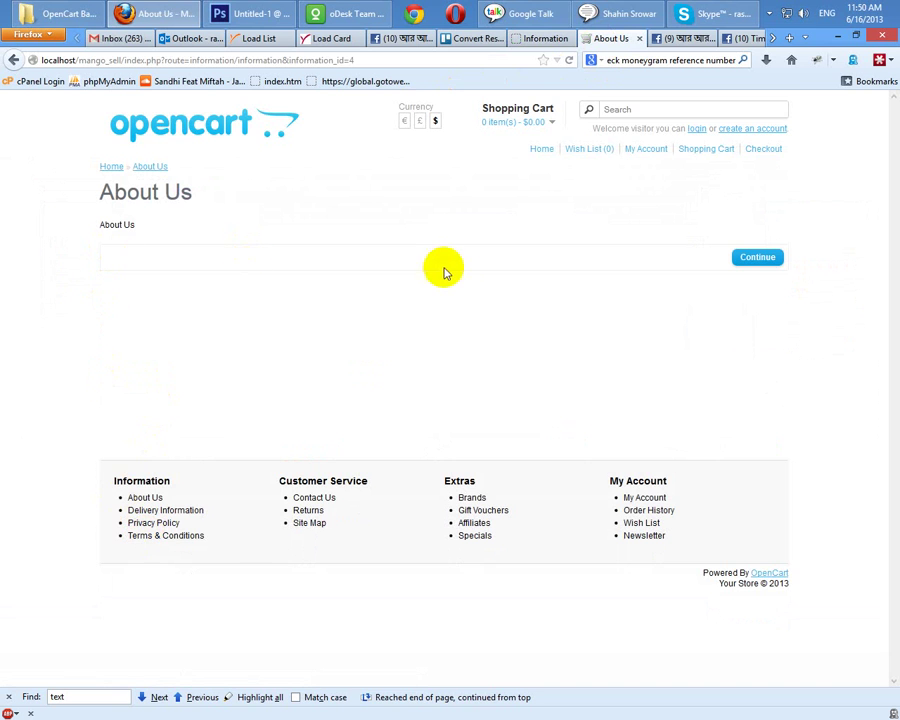
click(542, 37)
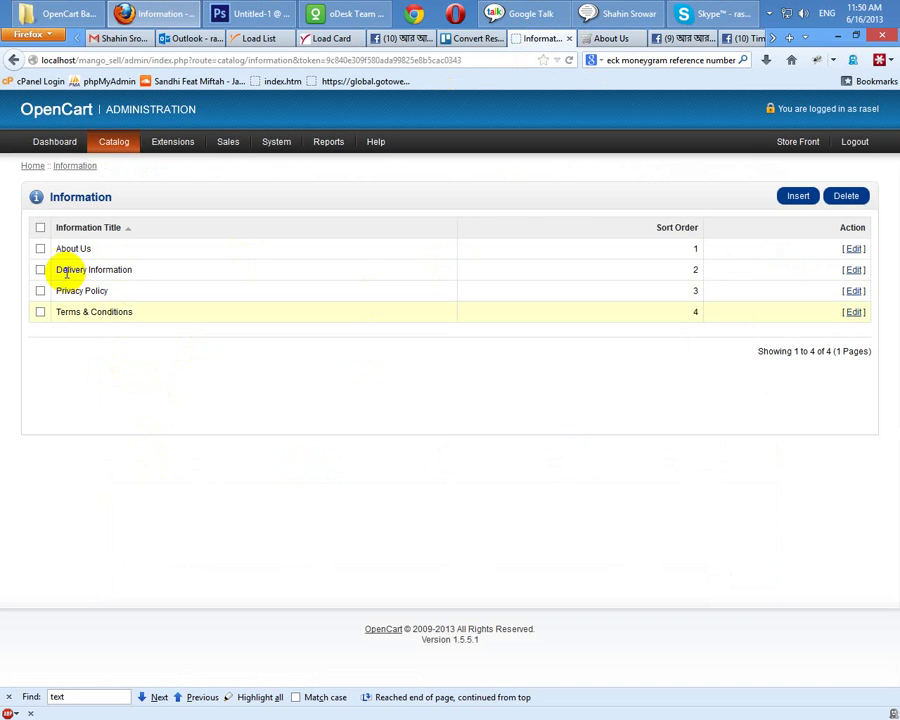
- Try adding the sample text "dfdsfds" to the About Us page's description, comparing it with the storefront page
click(40, 249)
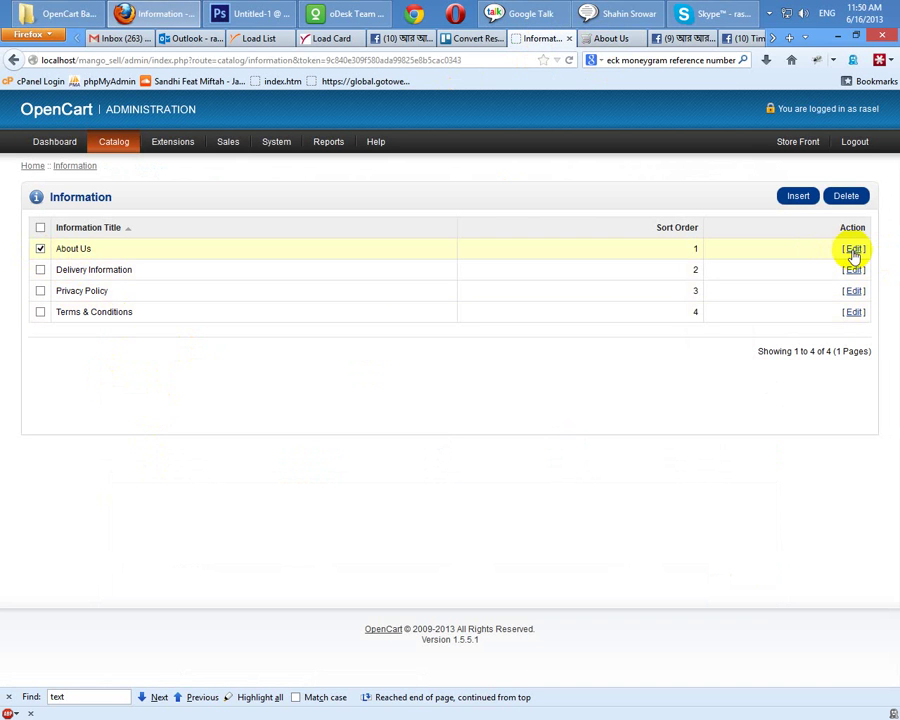
click(854, 250)
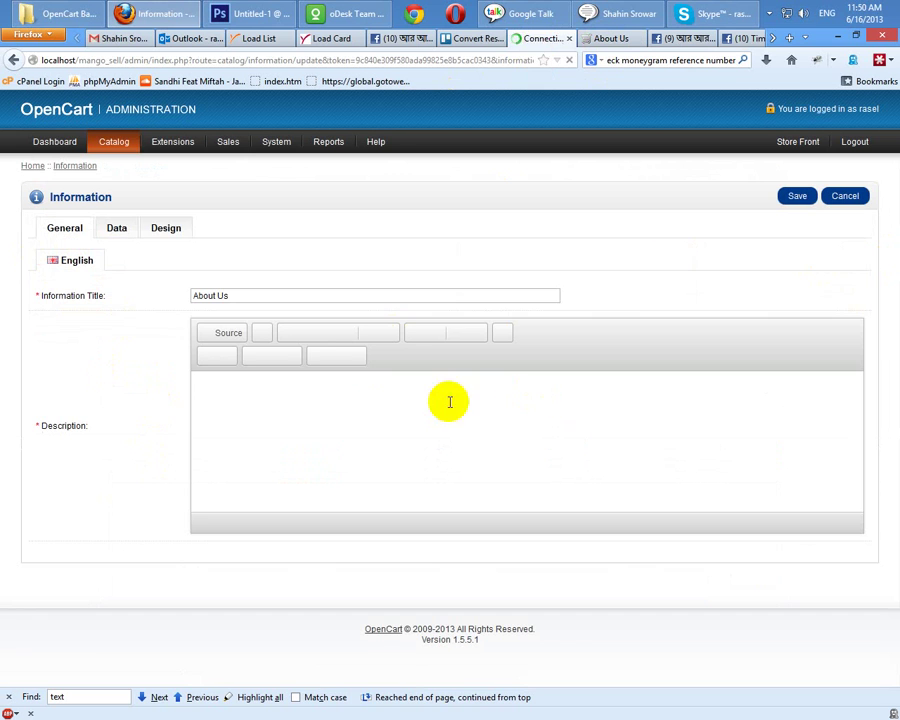
text(dfsdfs)
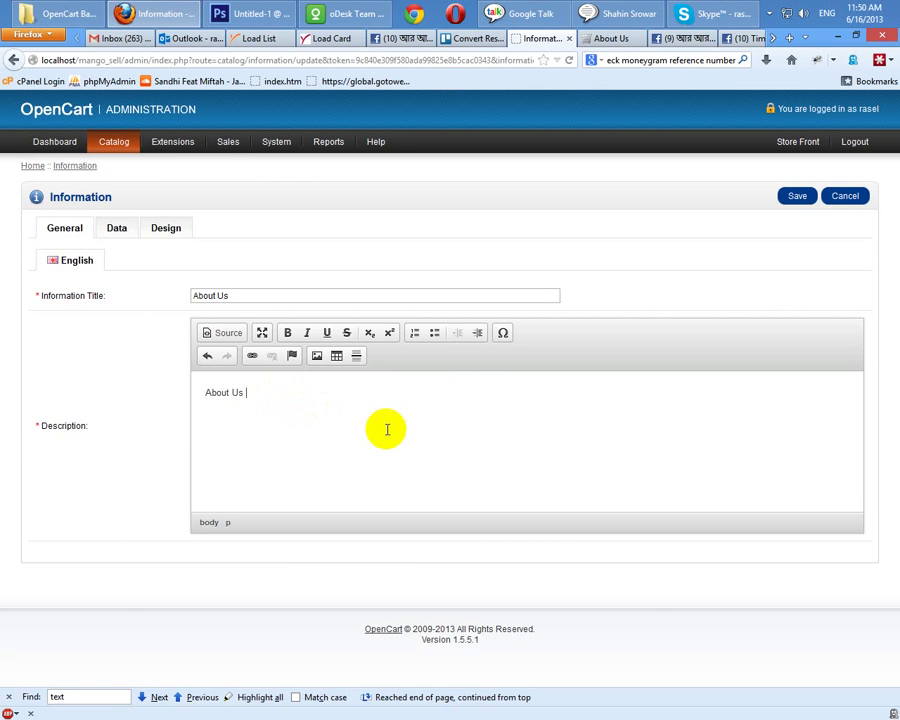
click(623, 45)
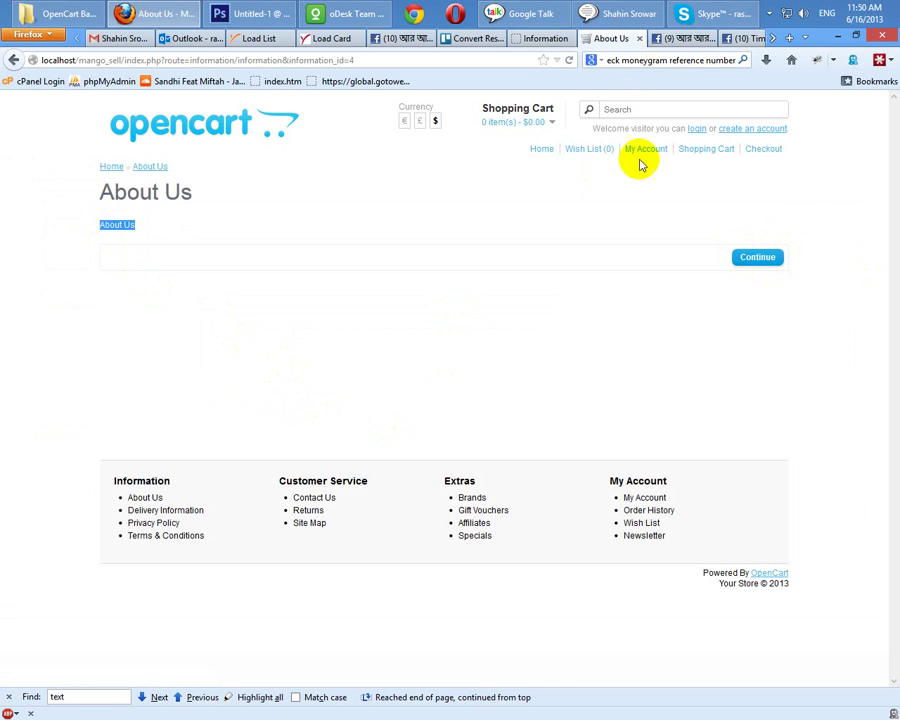
click(548, 39)
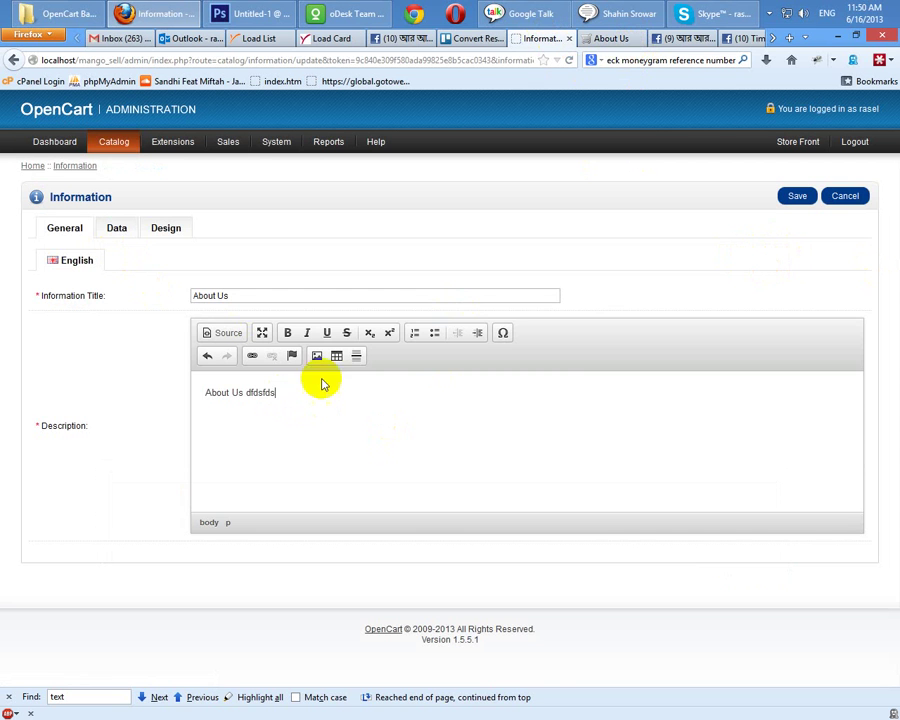
click(116, 228)
click(68, 232)
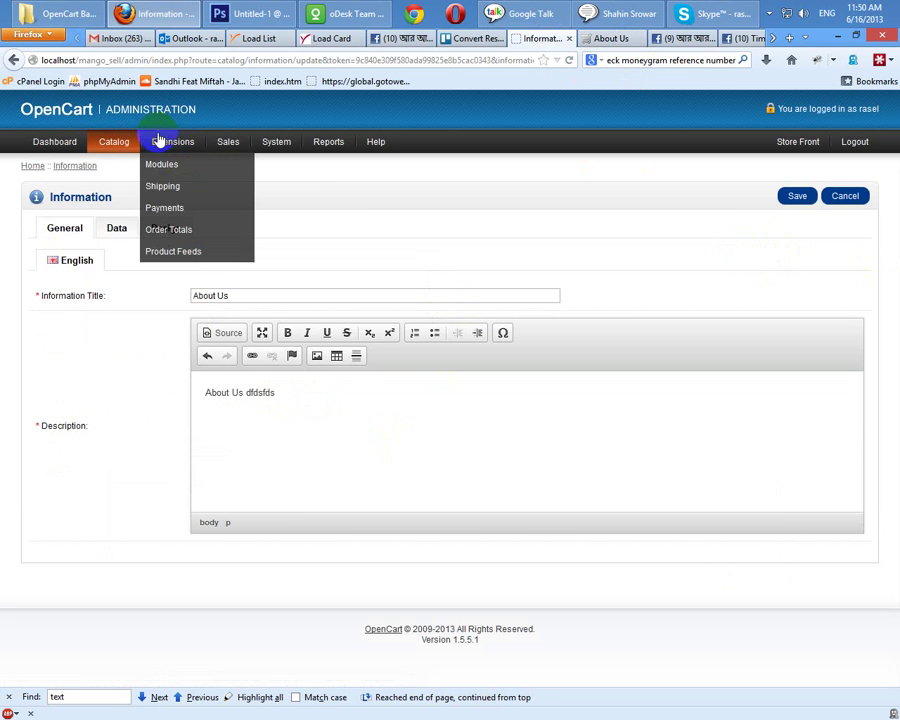
- Look through the extension modules and open the Featured module's settings
mouse_move(178, 146)
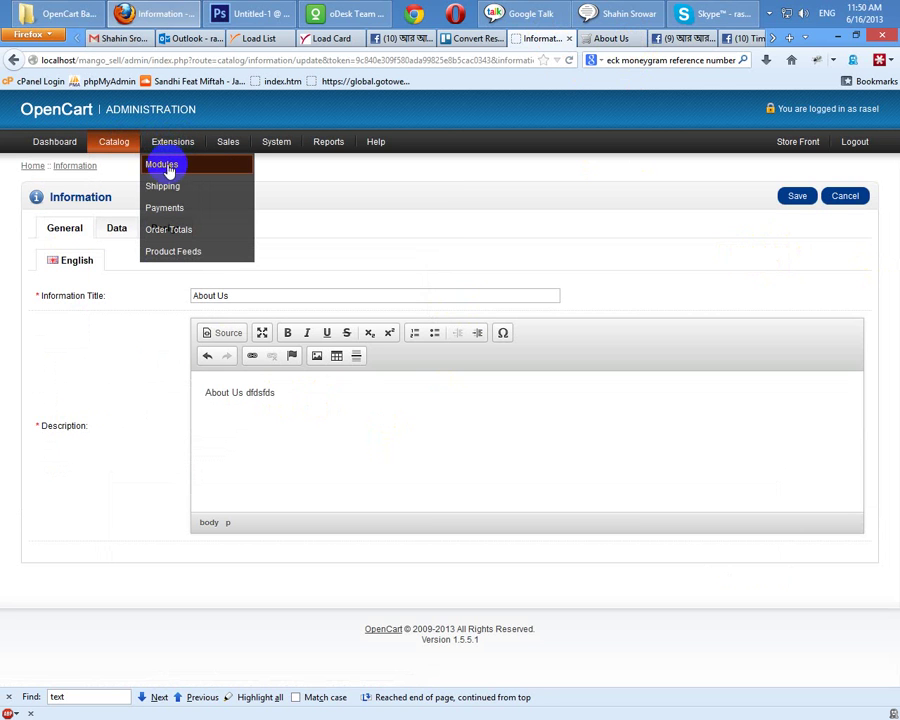
click(165, 167)
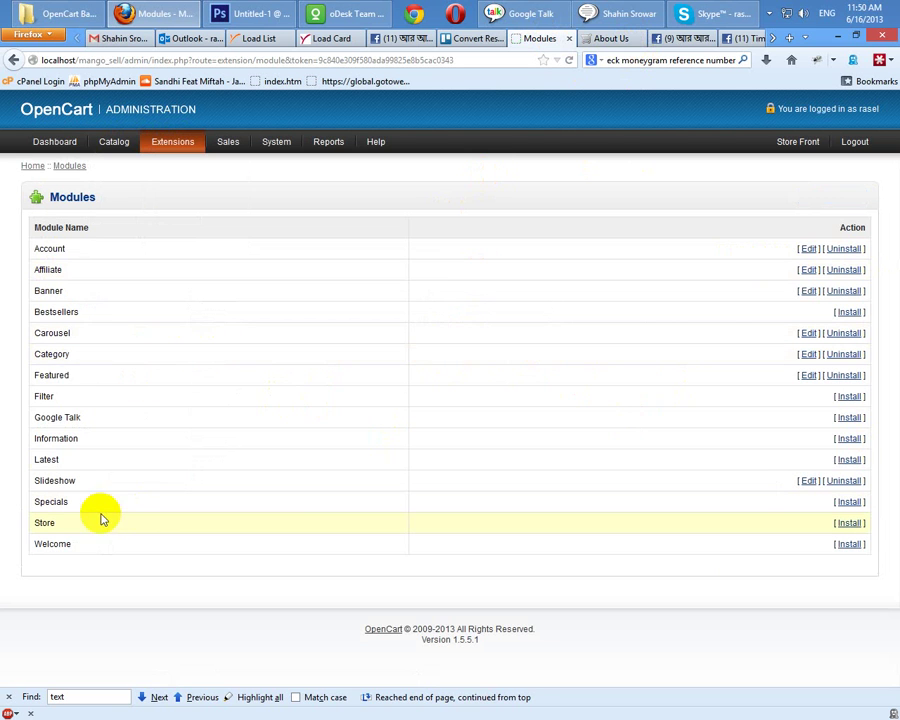
click(809, 376)
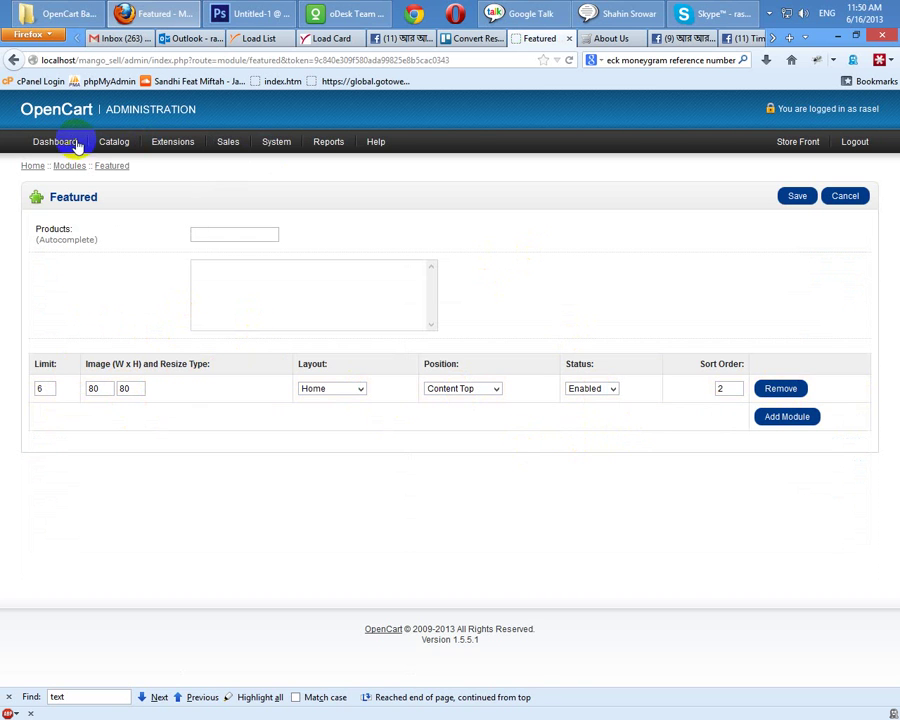
- Review the mango product's general details and data fields, leaving for the dashboard without saving
mouse_move(114, 141)
click(128, 184)
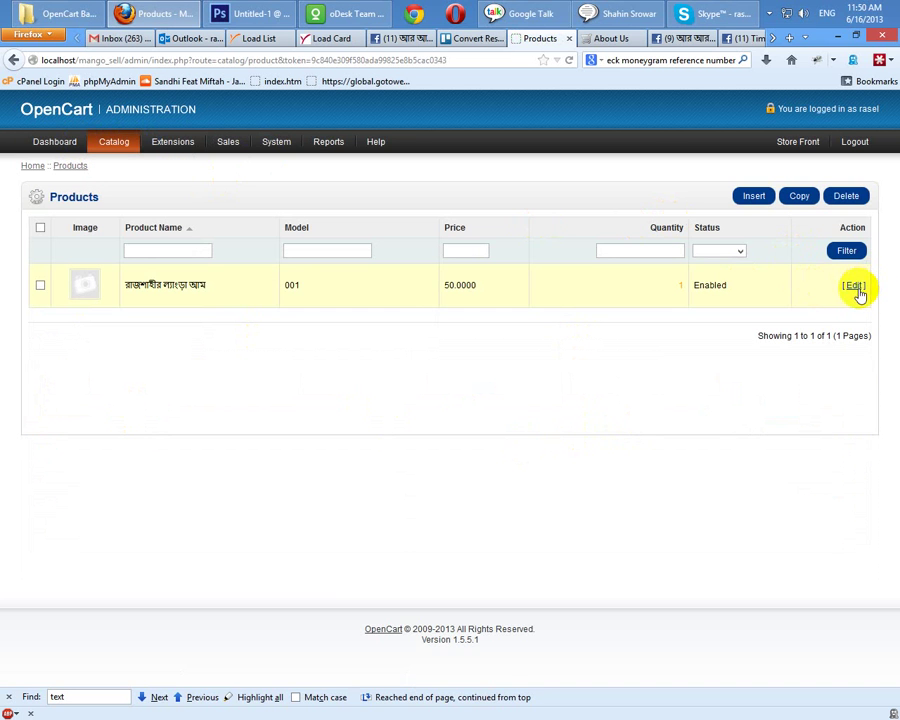
click(854, 287)
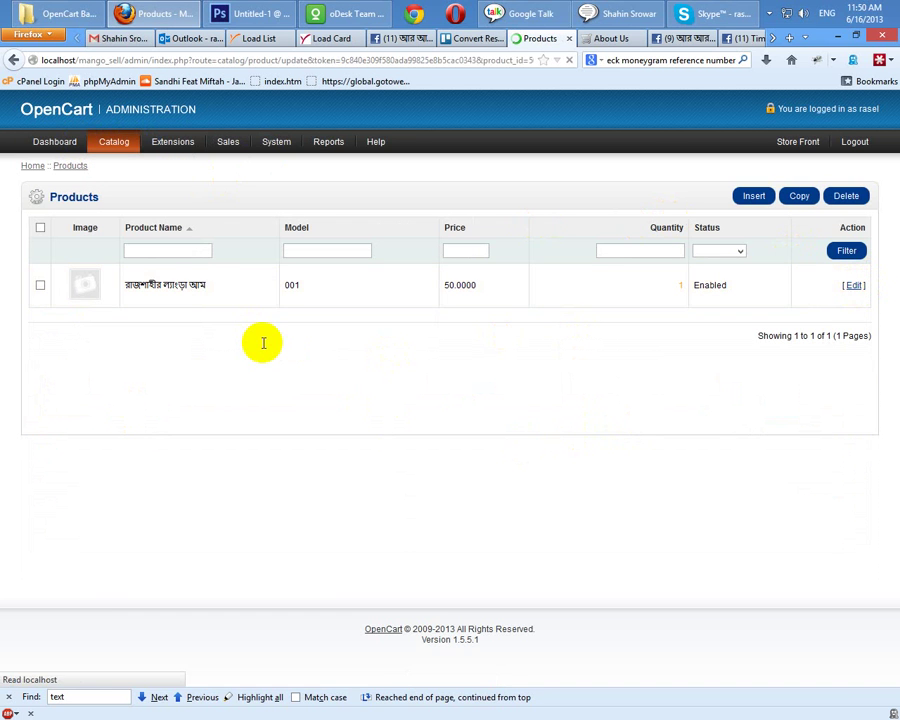
scroll(159, 410, down, 3)
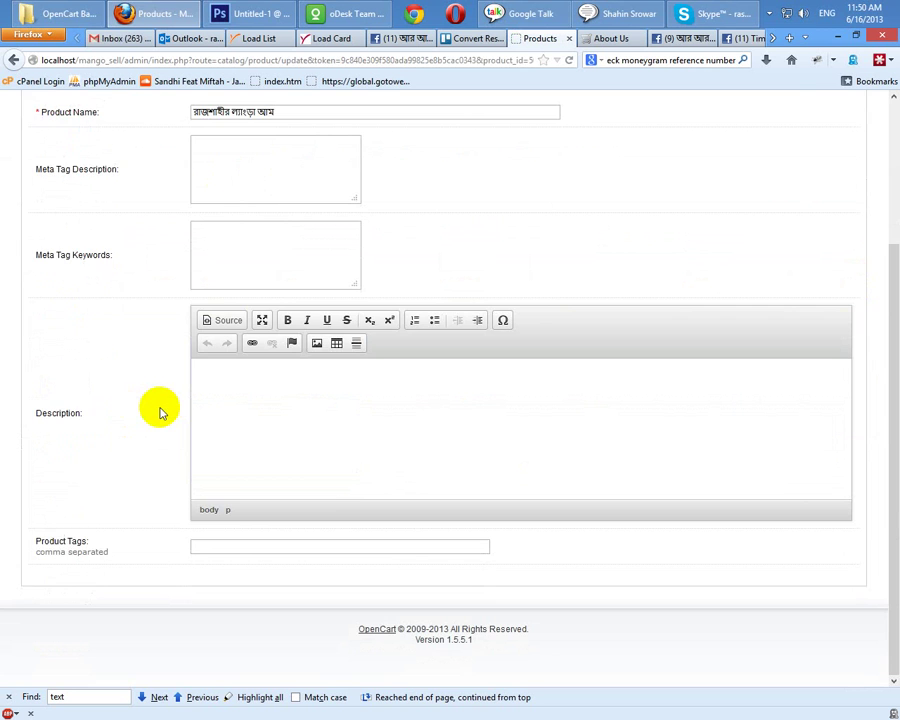
scroll(150, 400, up, 3)
click(117, 230)
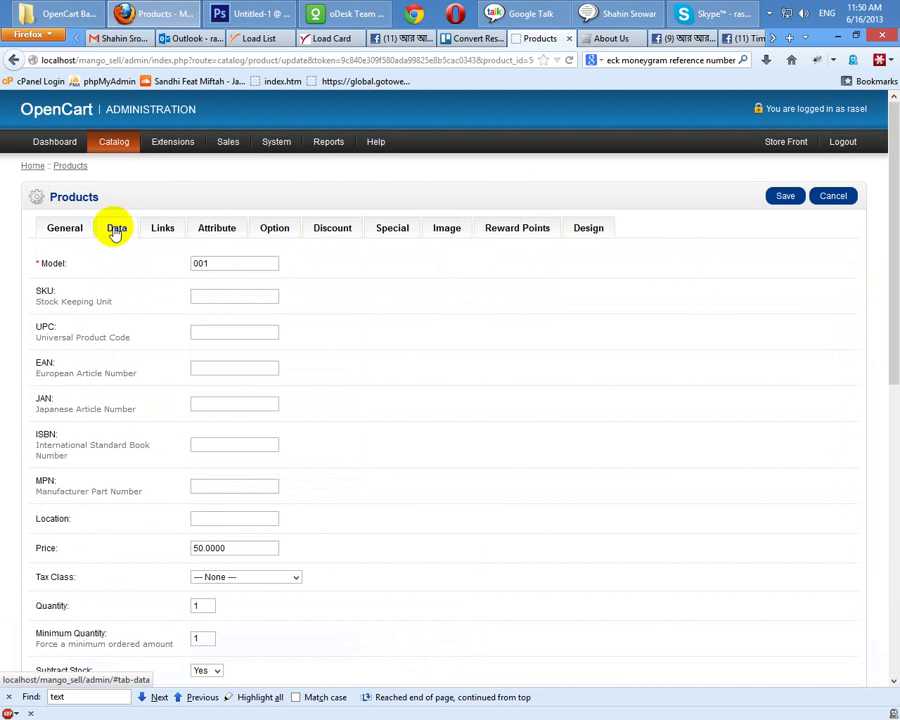
scroll(106, 436, down, 5)
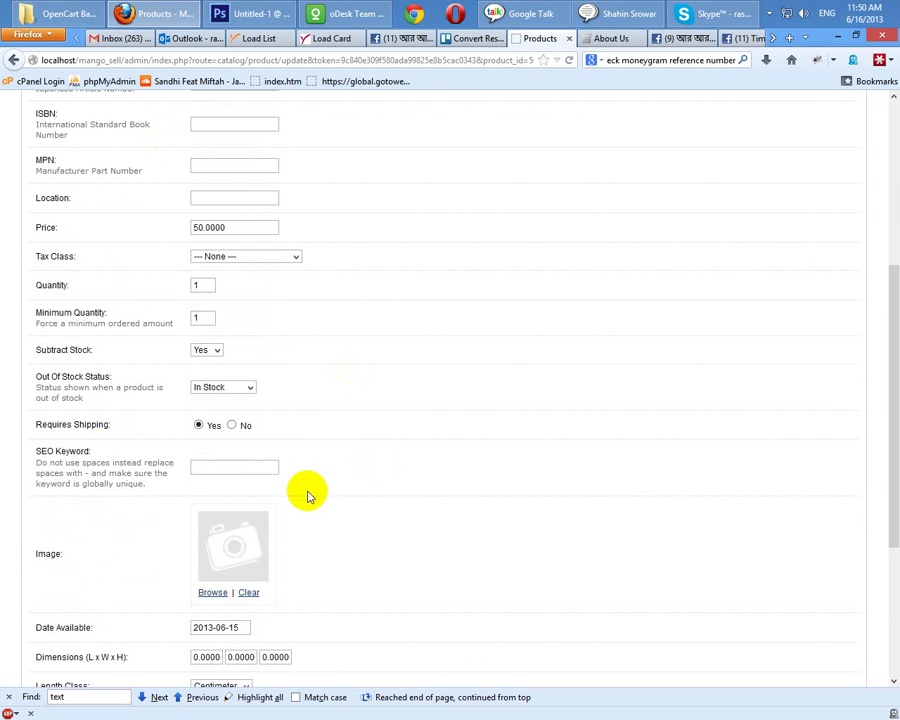
scroll(437, 451, down, 3)
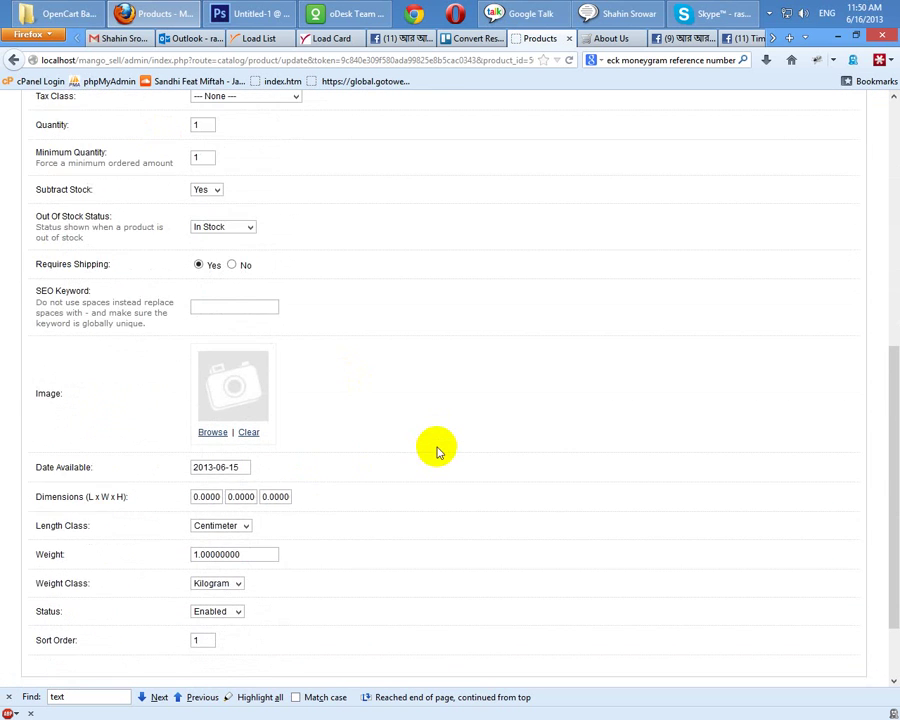
scroll(437, 451, up, 9)
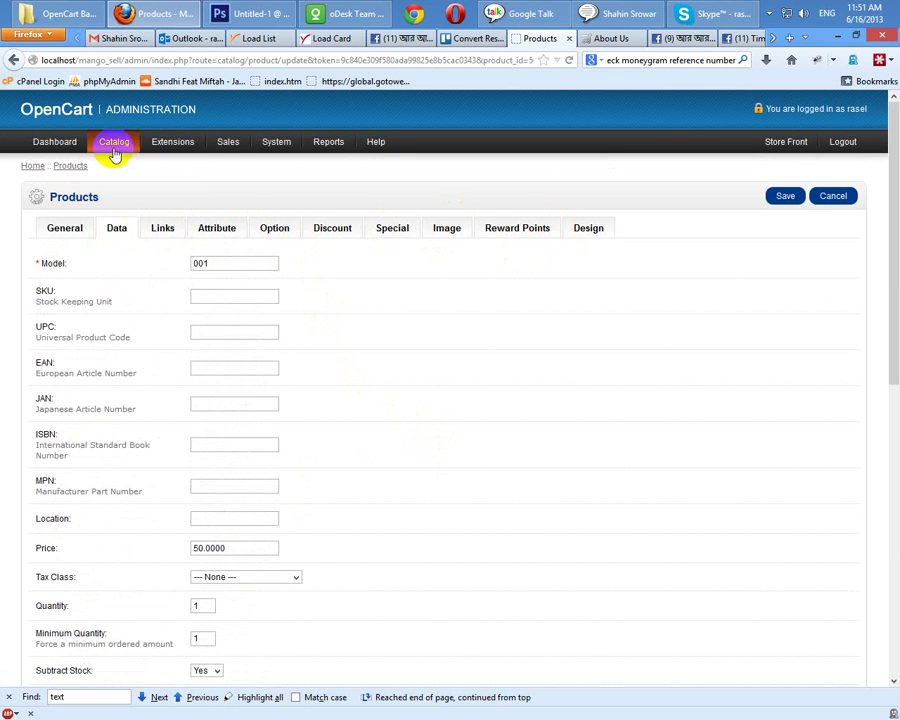
click(32, 166)
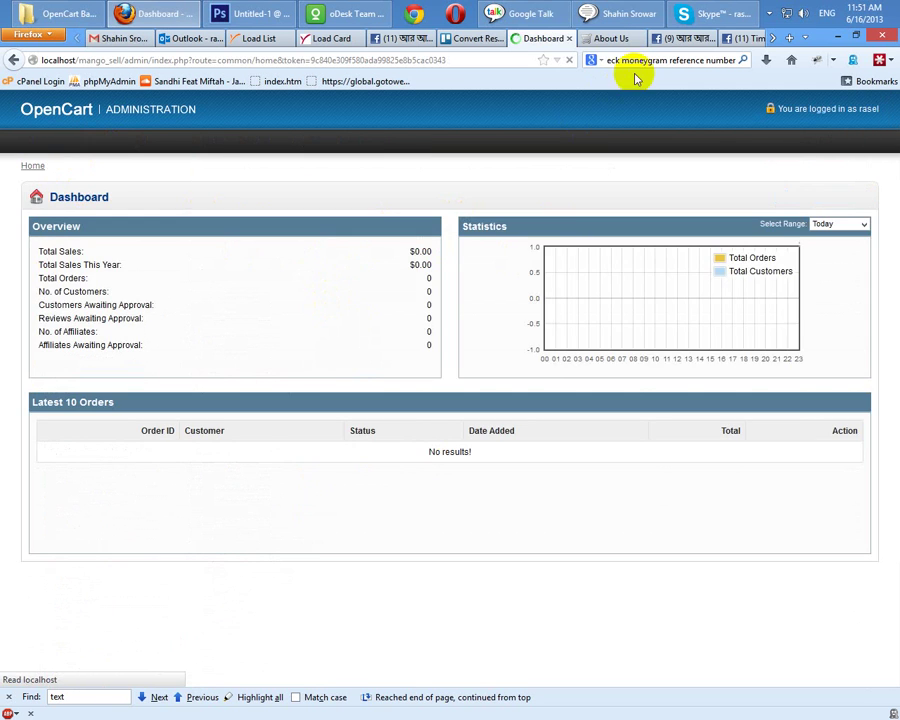
- Check the storefront home page, the Samsung Galaxy Tab banner's link and the ল্যাংড়া category for products
click(605, 38)
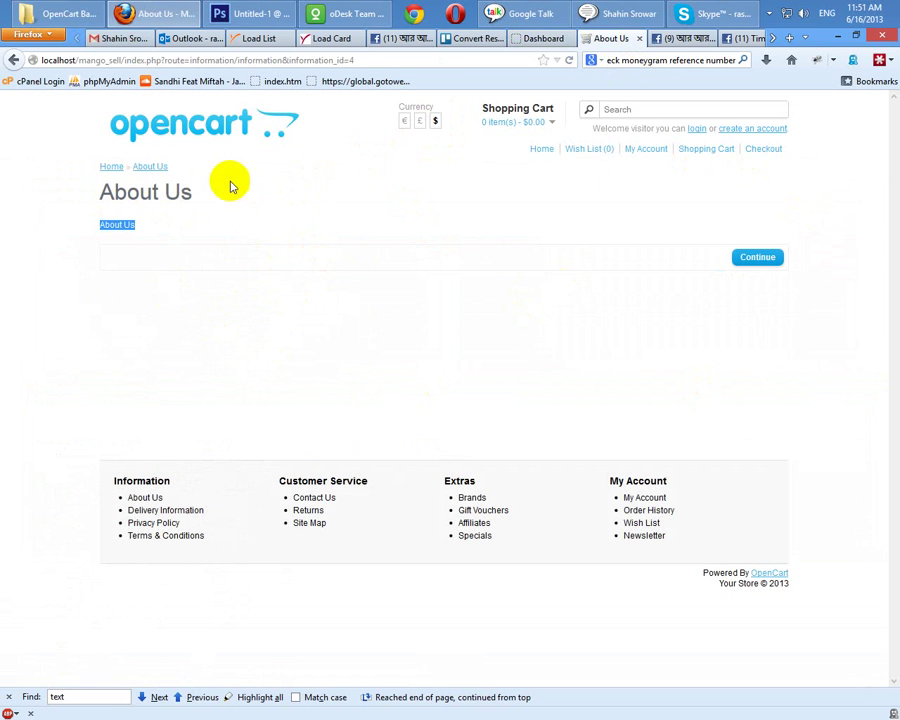
click(118, 170)
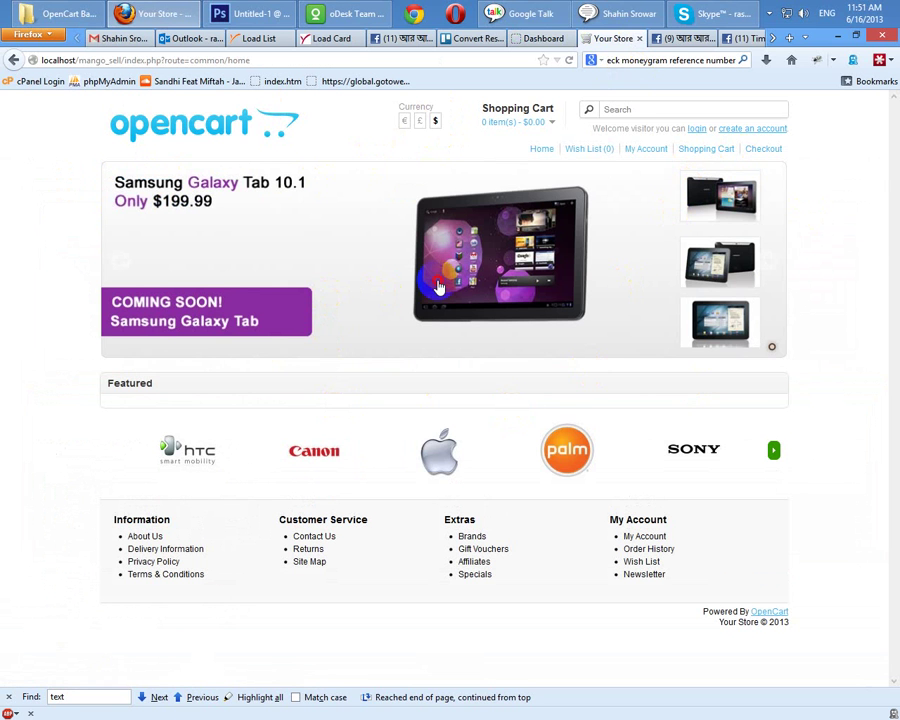
click(437, 287)
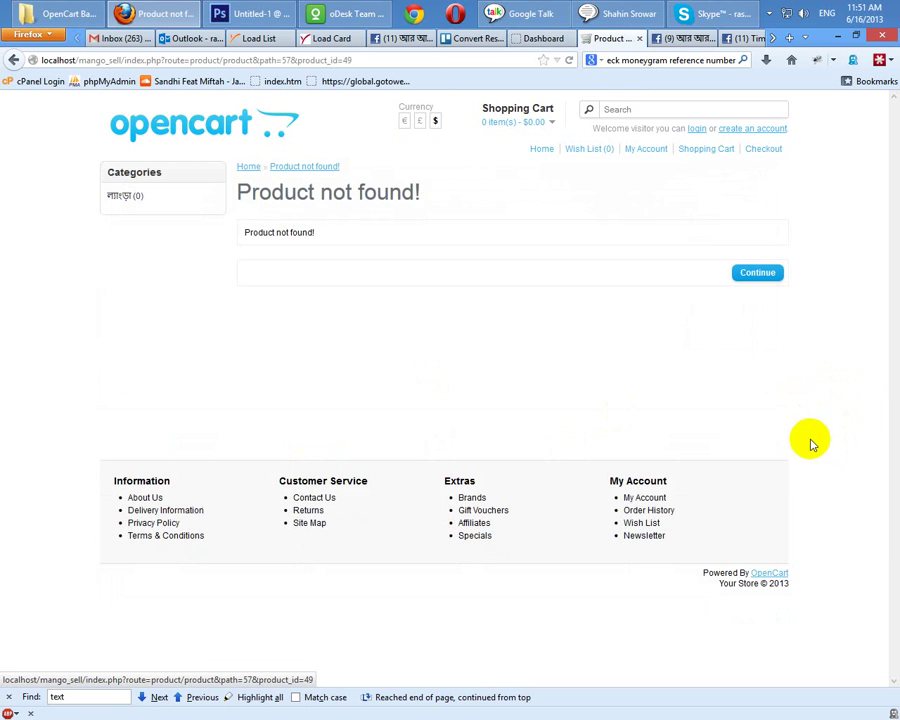
click(117, 197)
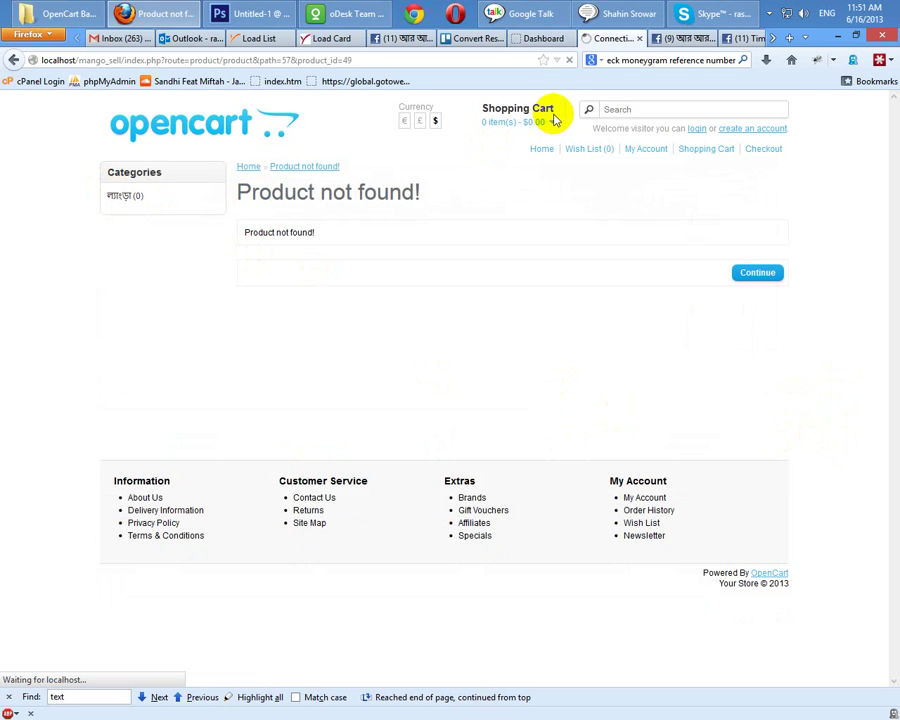
- Reopen the mango product for editing and recheck its general and data fields for a category setting
click(543, 40)
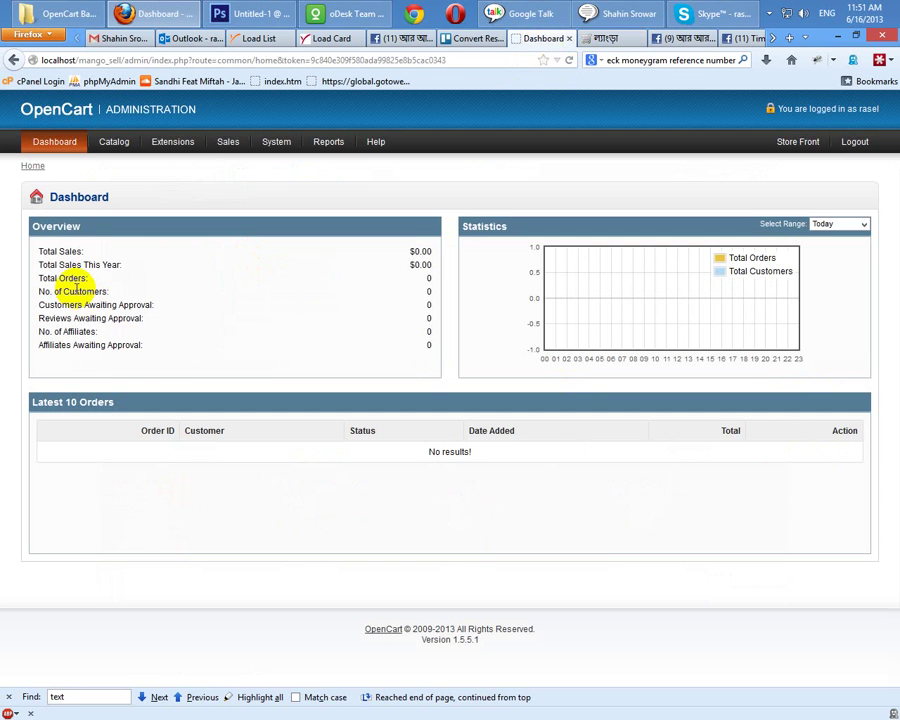
mouse_move(114, 142)
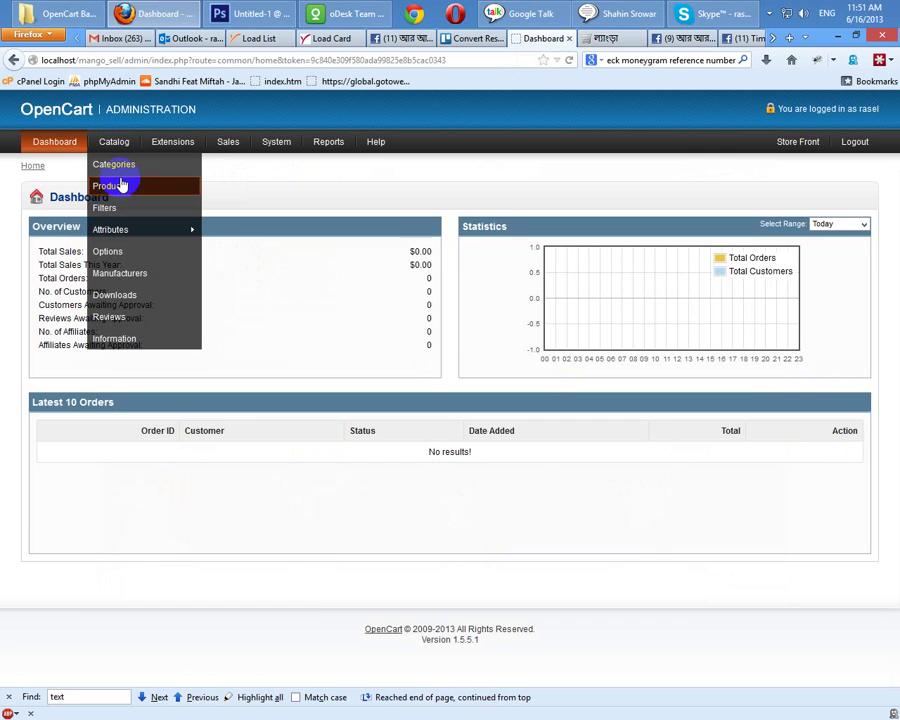
click(110, 187)
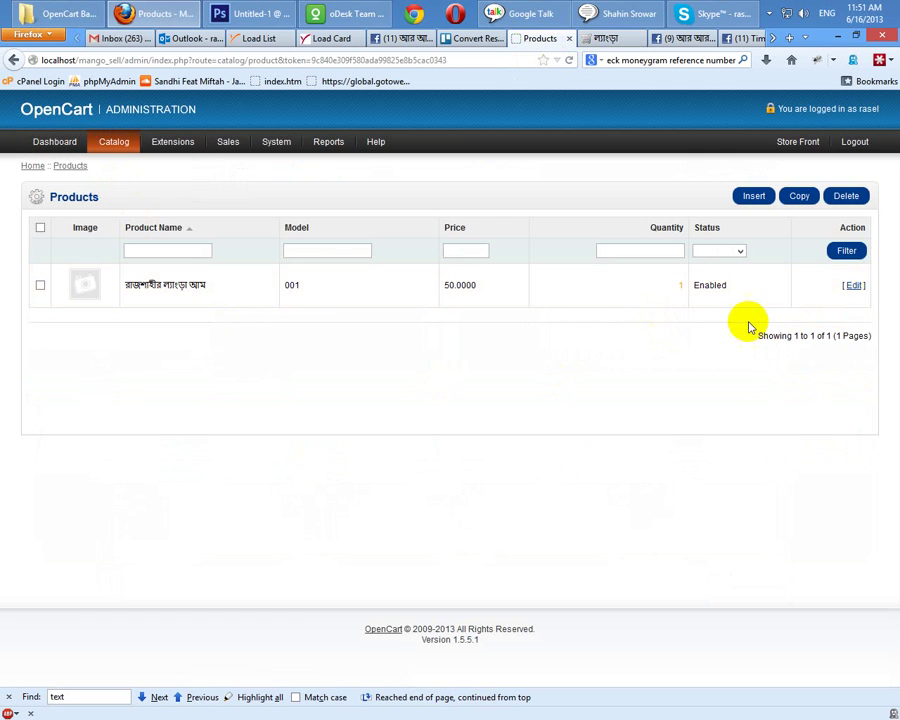
click(854, 286)
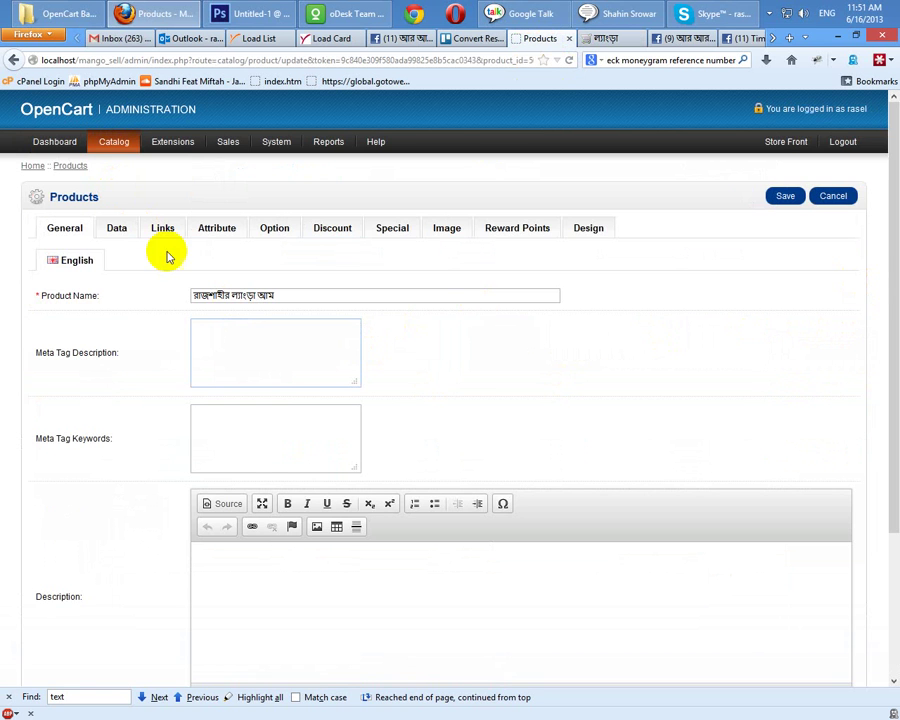
scroll(113, 386, down, 3)
scroll(110, 380, up, 3)
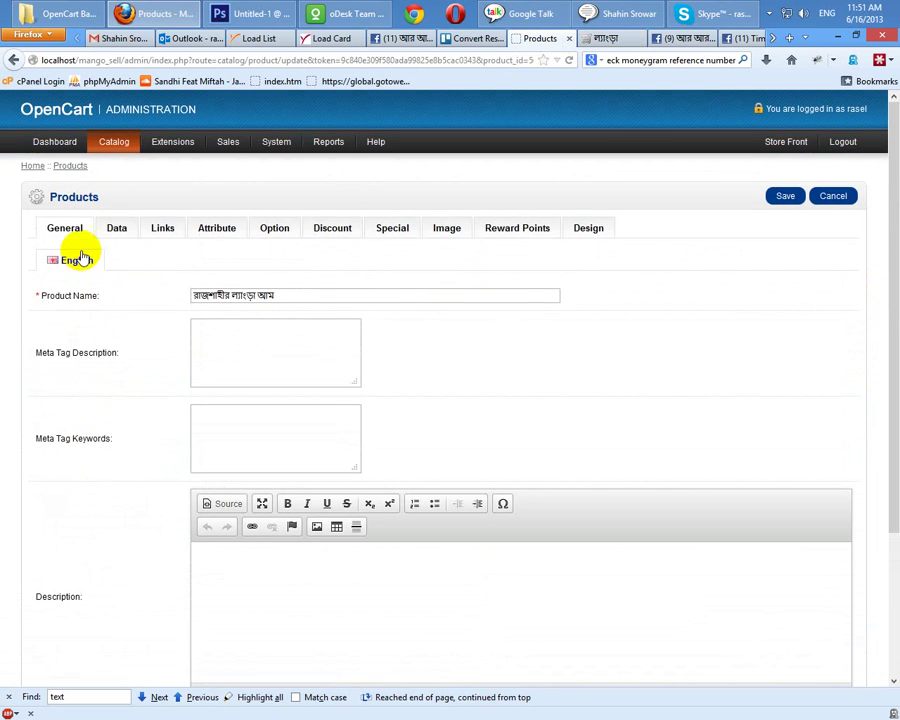
click(118, 229)
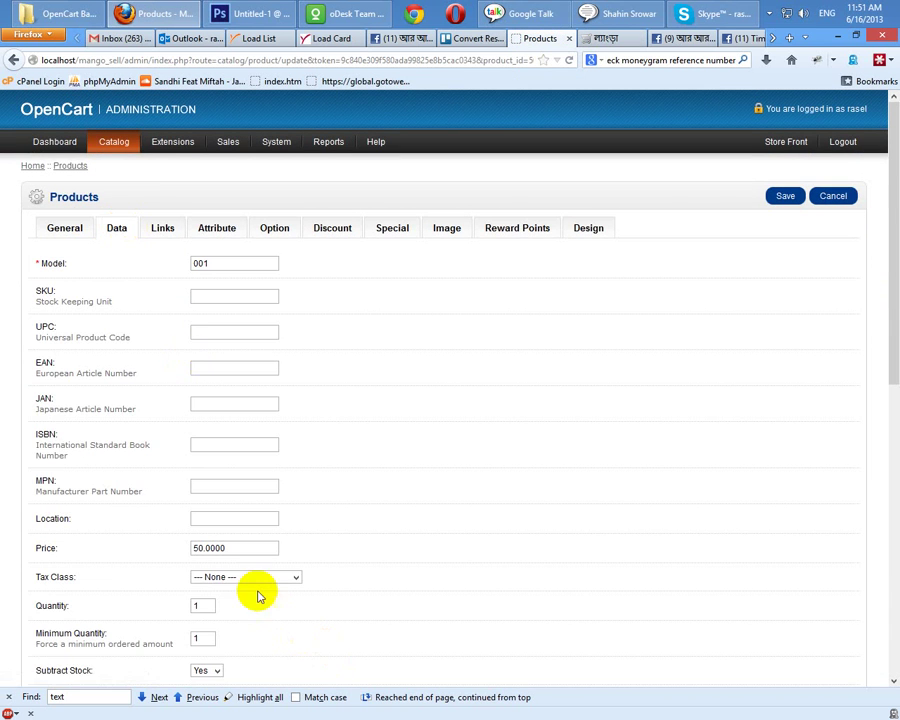
scroll(380, 545, down, 5)
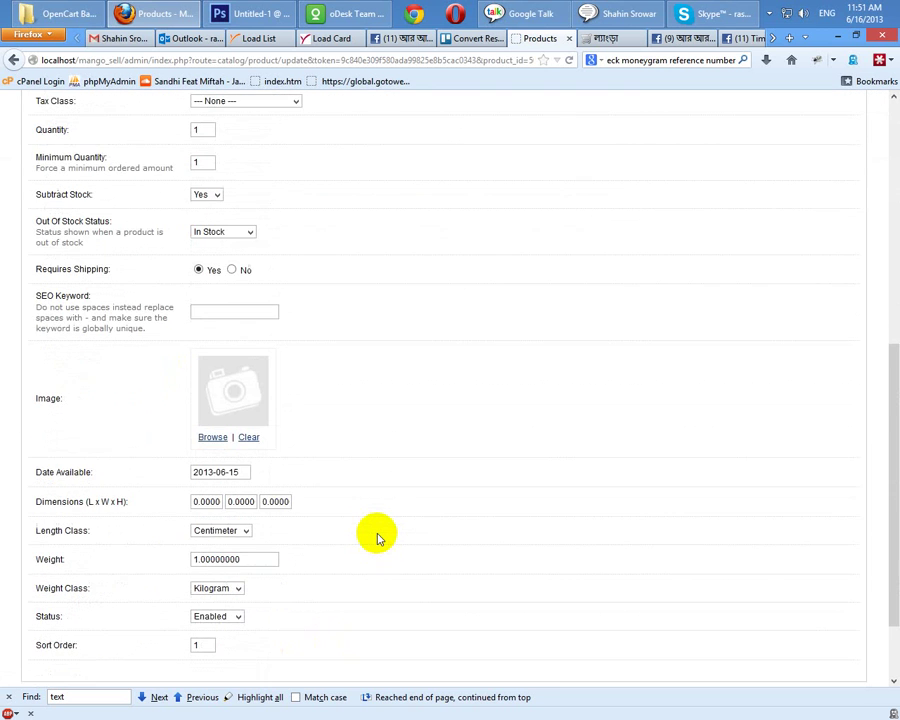
scroll(378, 520, up, 5)
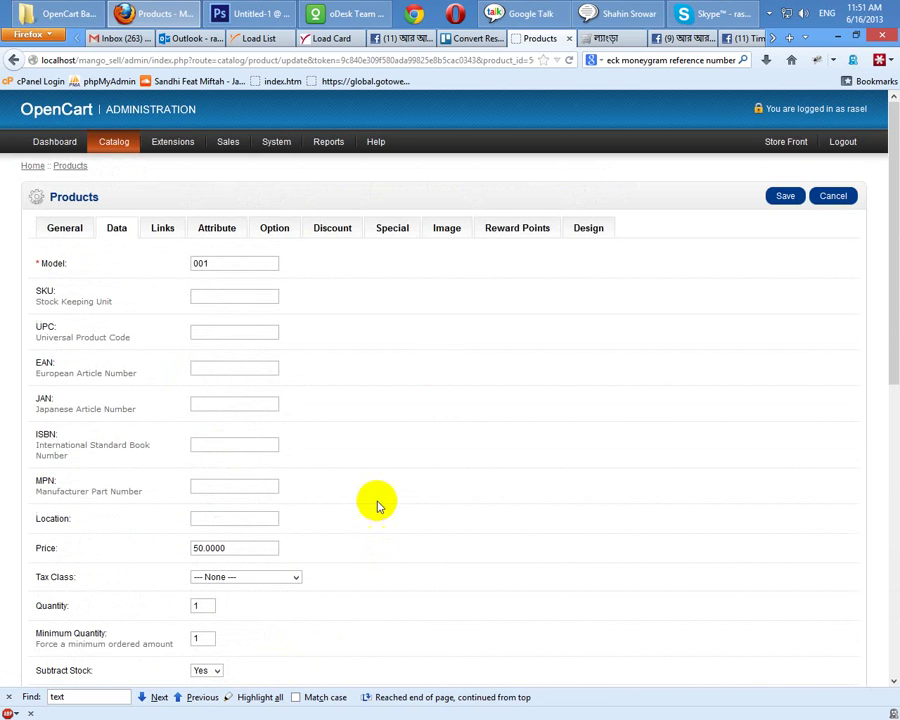
click(775, 14)
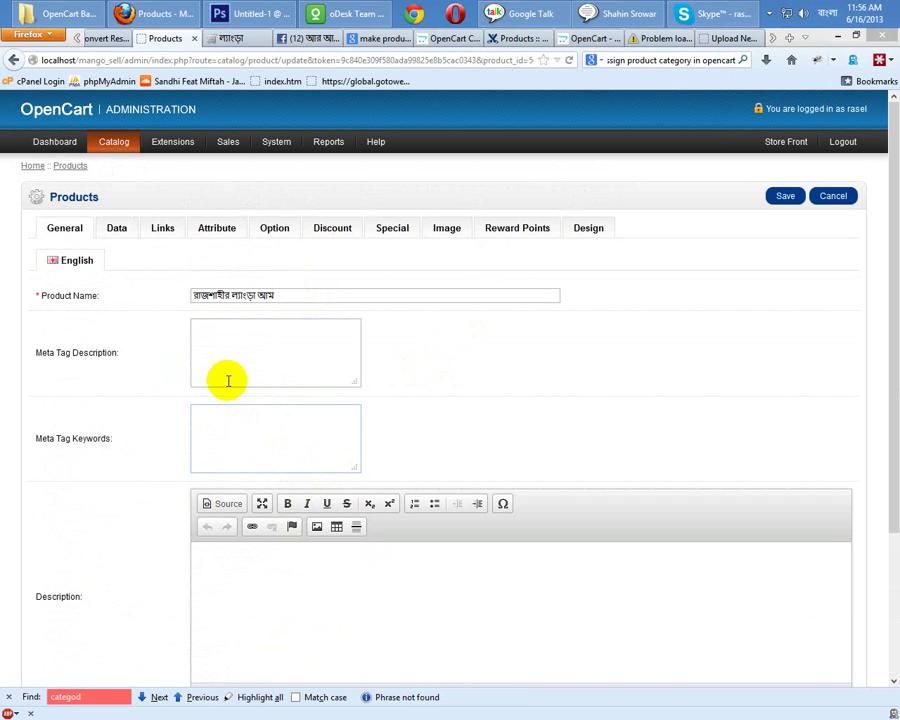
- Assign the mango product to the ল্যাংড়া category in its link settings and save the product
click(159, 231)
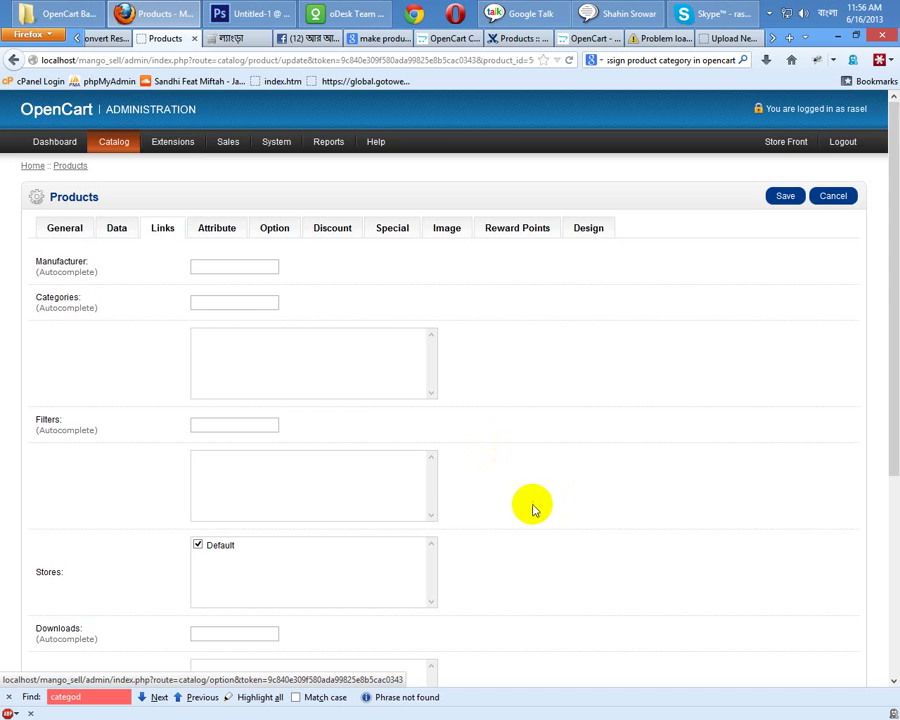
scroll(451, 499, down, 2)
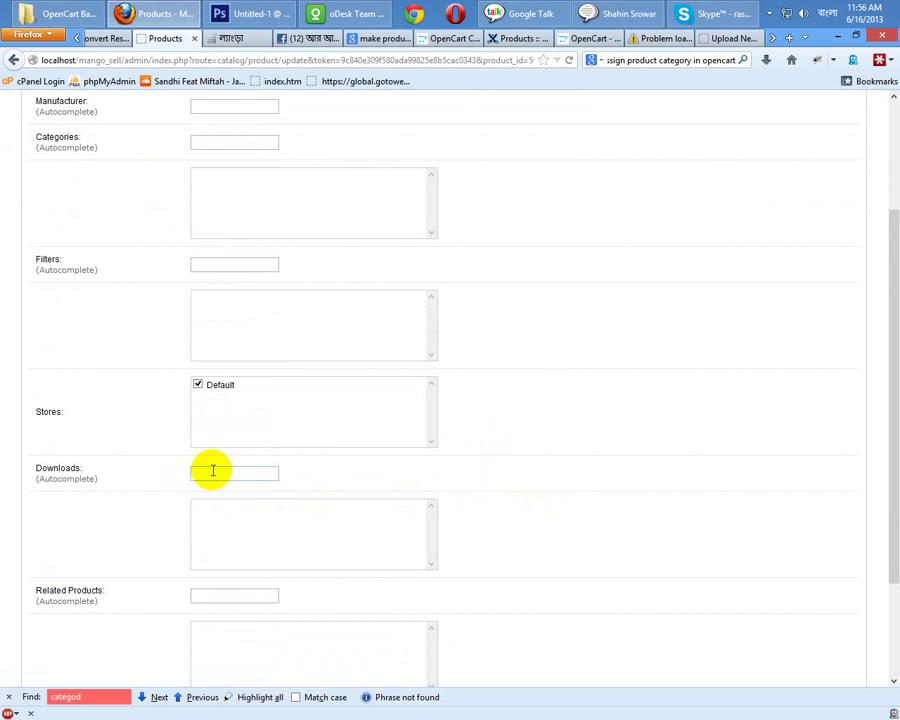
scroll(10, 490, down, 2)
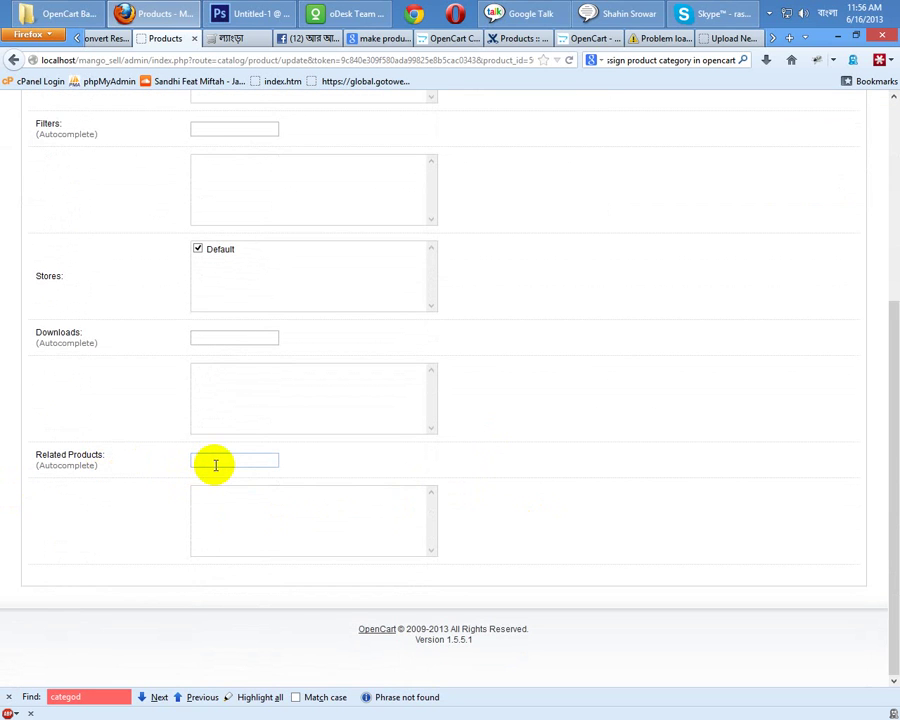
scroll(215, 465, up, 5)
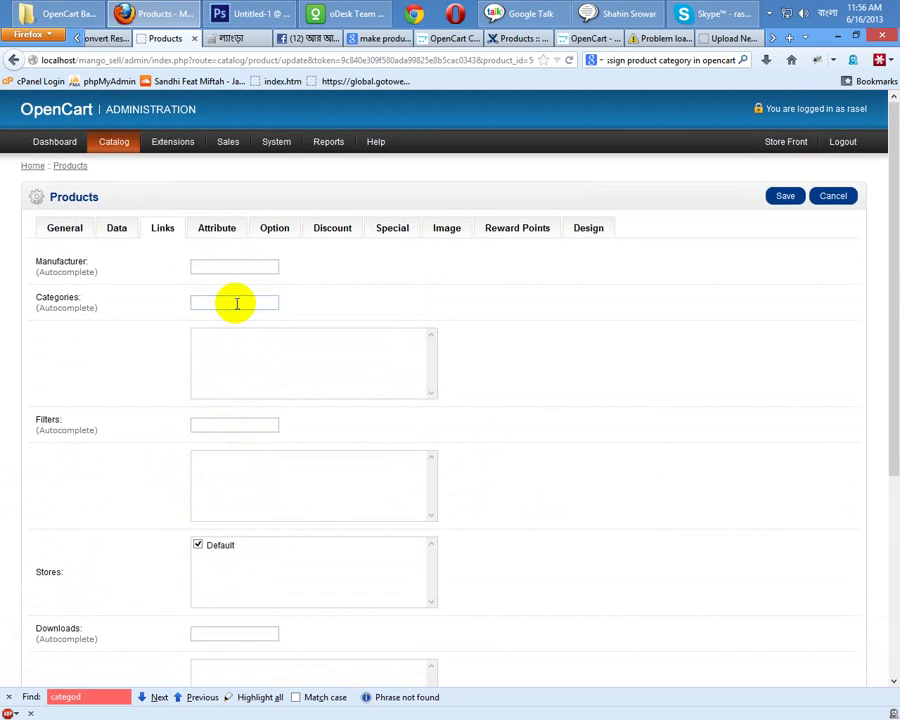
click(237, 303)
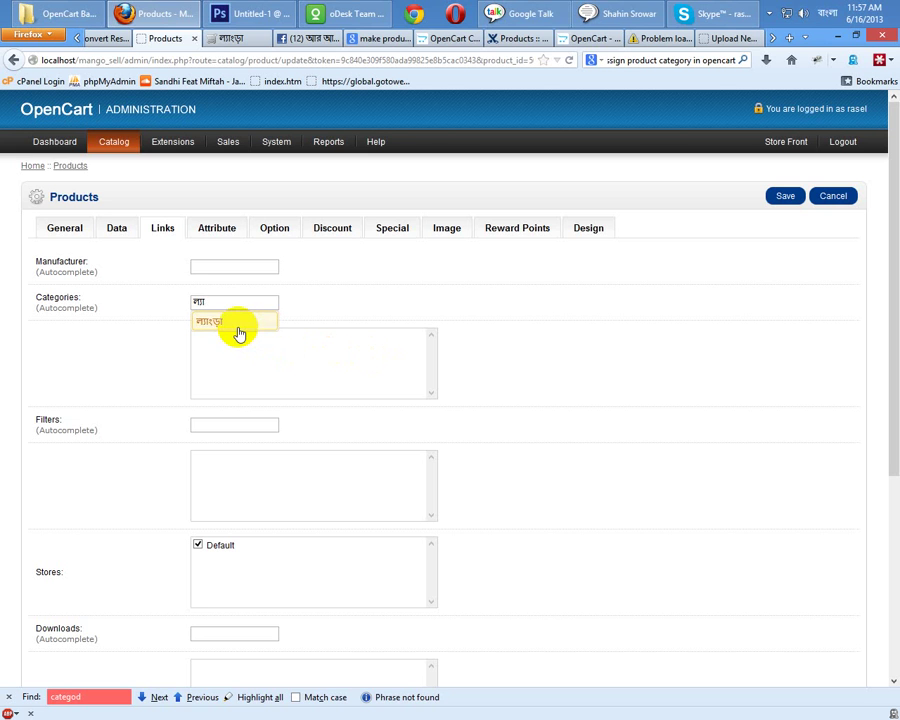
click(790, 205)
- Reload the storefront's ল্যাংড়া category page and add রাজশাহীর ল্যাংড়া আম to the shopping cart
right_click(243, 38)
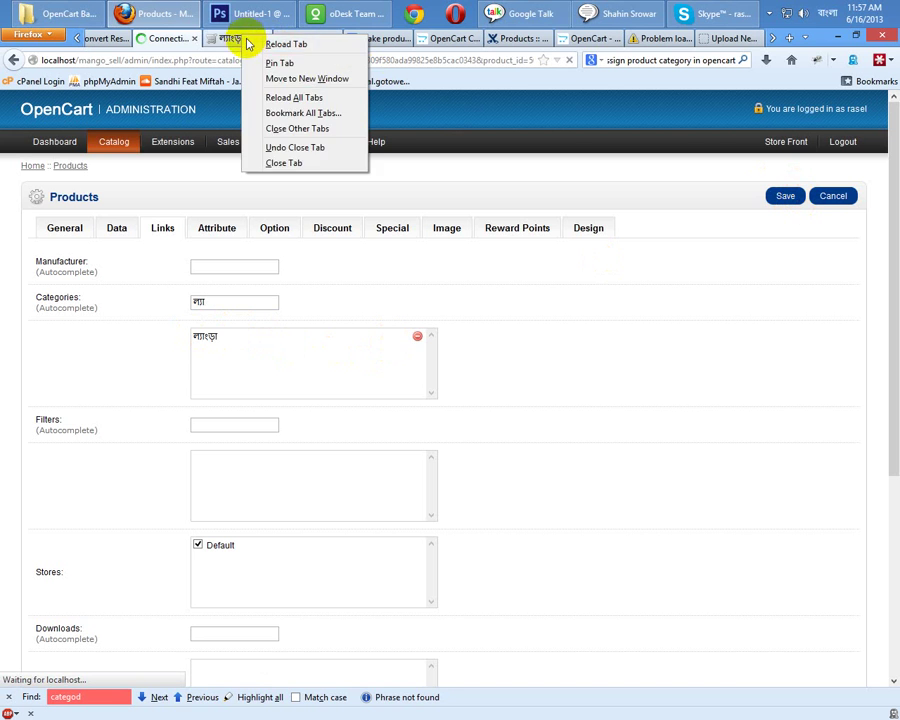
click(255, 43)
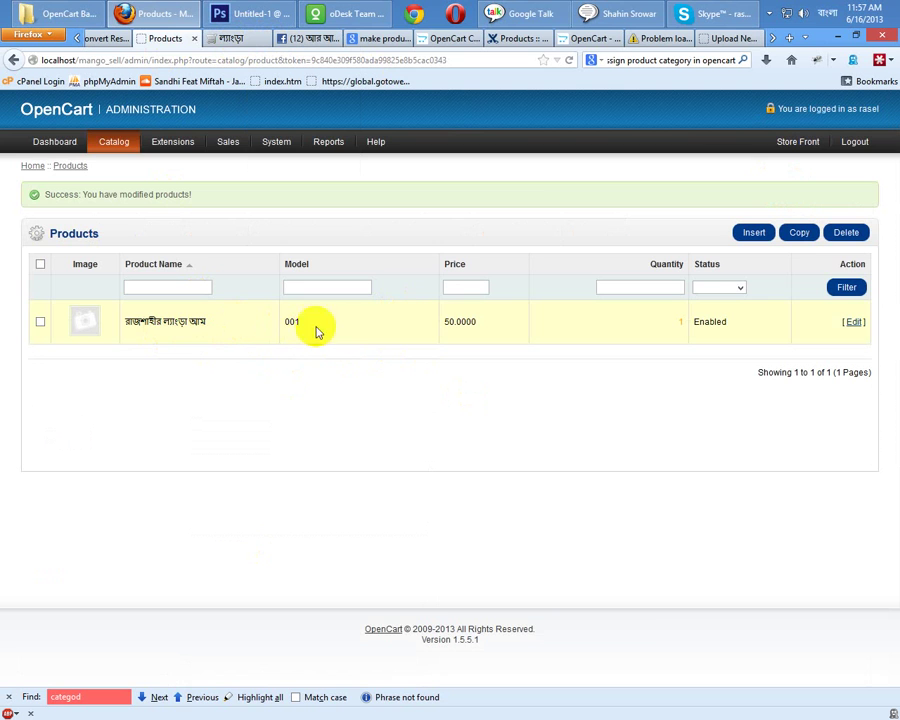
click(236, 42)
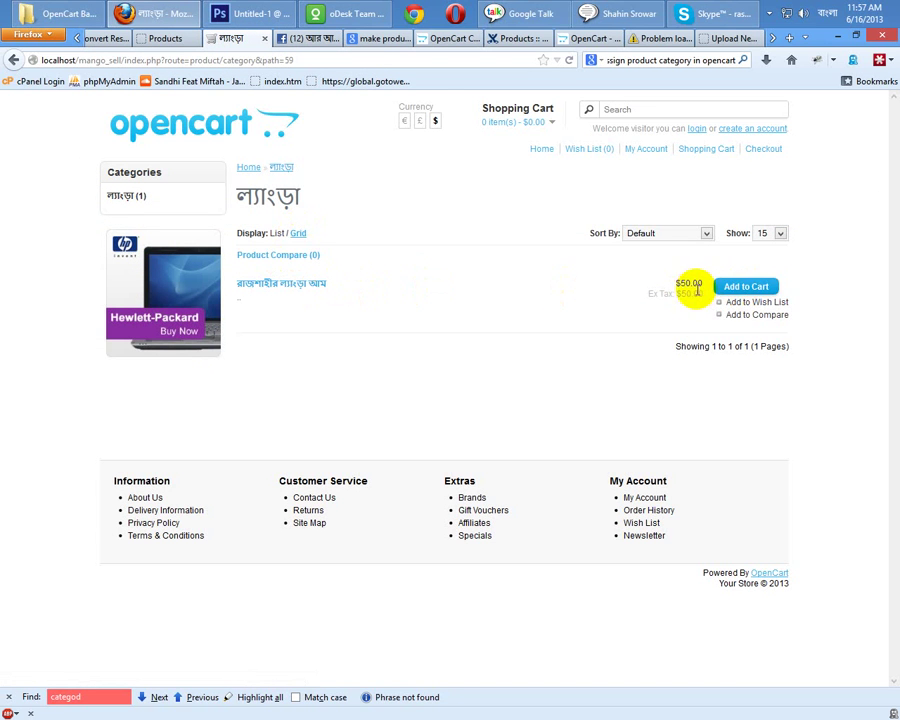
click(748, 288)
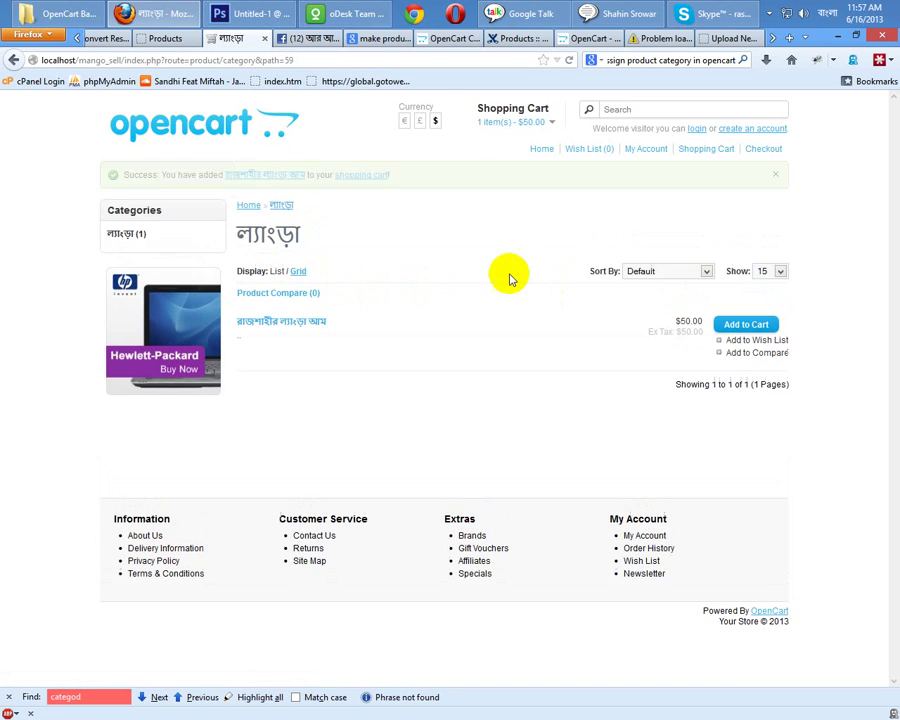
- Open the storefront page of রাজশাহীর ল্যাংড়া আম and look over its reviews, description and order quantity
click(268, 175)
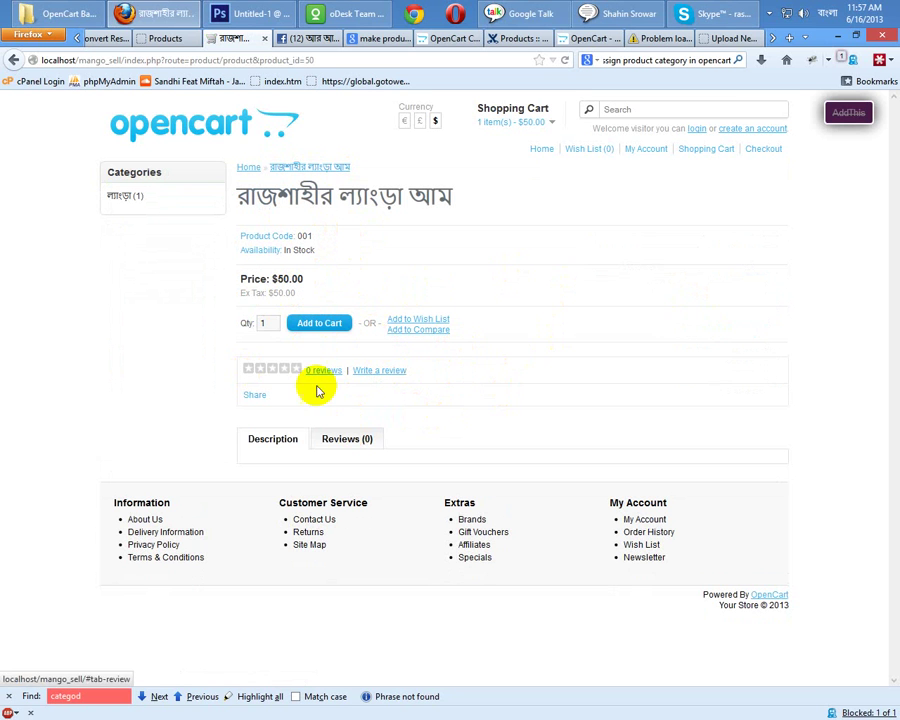
click(352, 436)
click(277, 442)
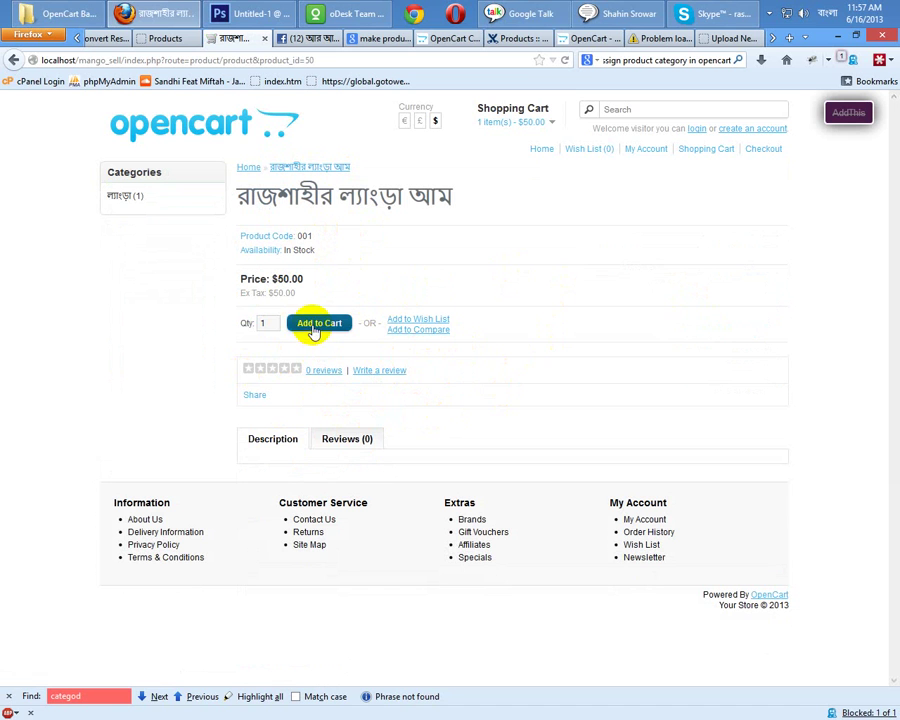
drag(270, 321, 203, 320)
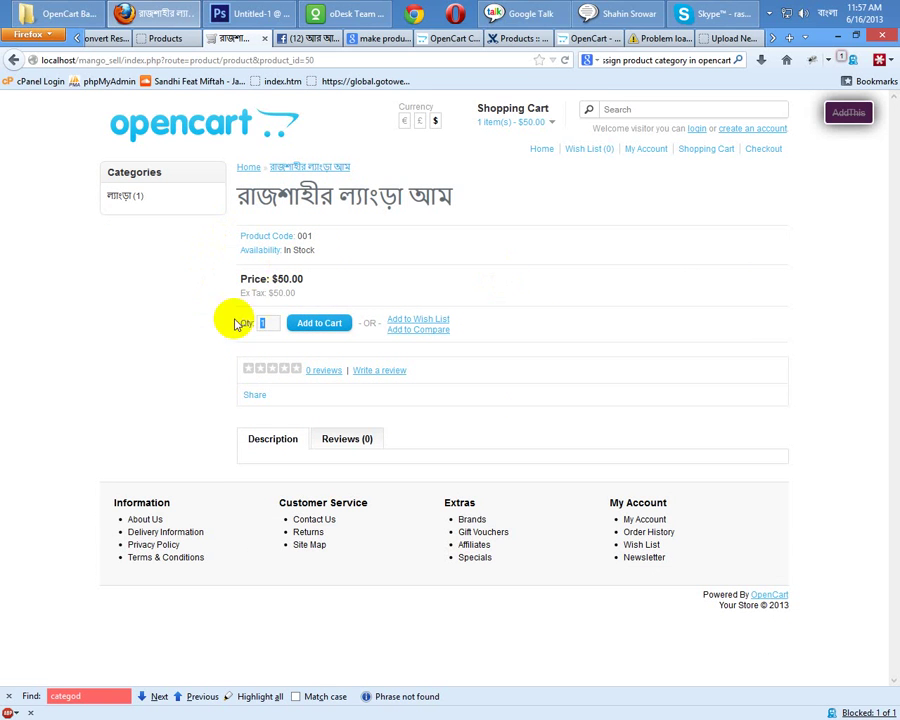
- Consult the OpenCart documentation's Products :: Links page and its Catalog topic list, returning to the admin product list
click(163, 40)
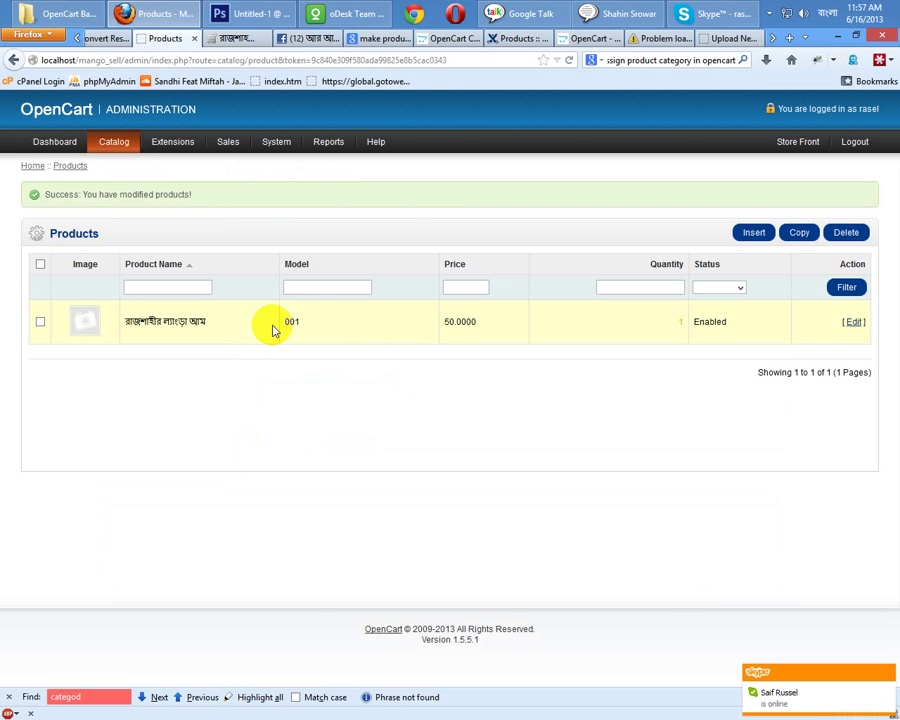
click(590, 40)
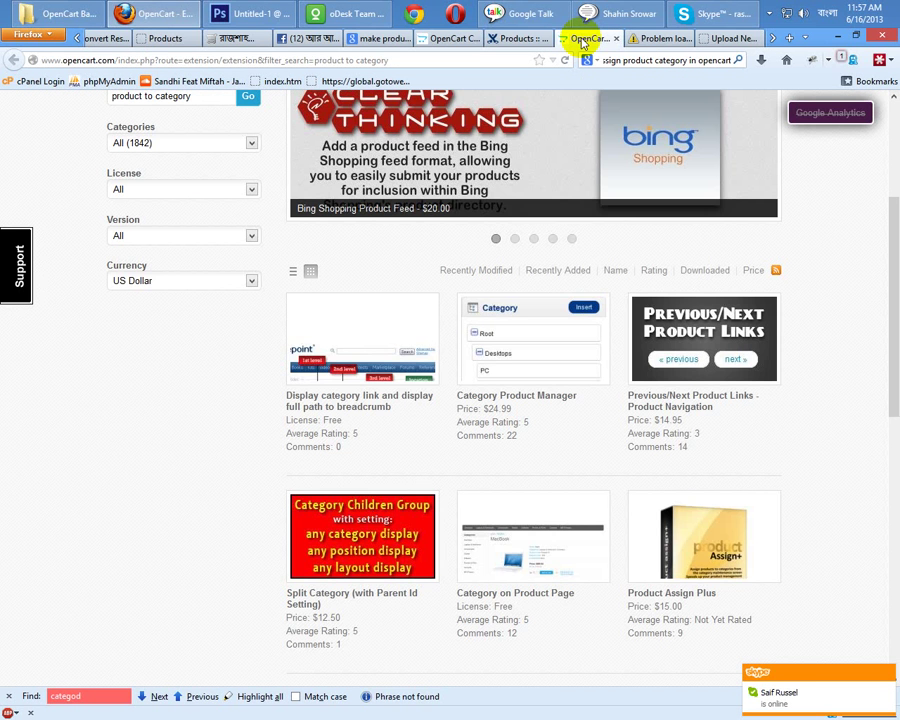
scroll(580, 38, down, 4)
click(518, 40)
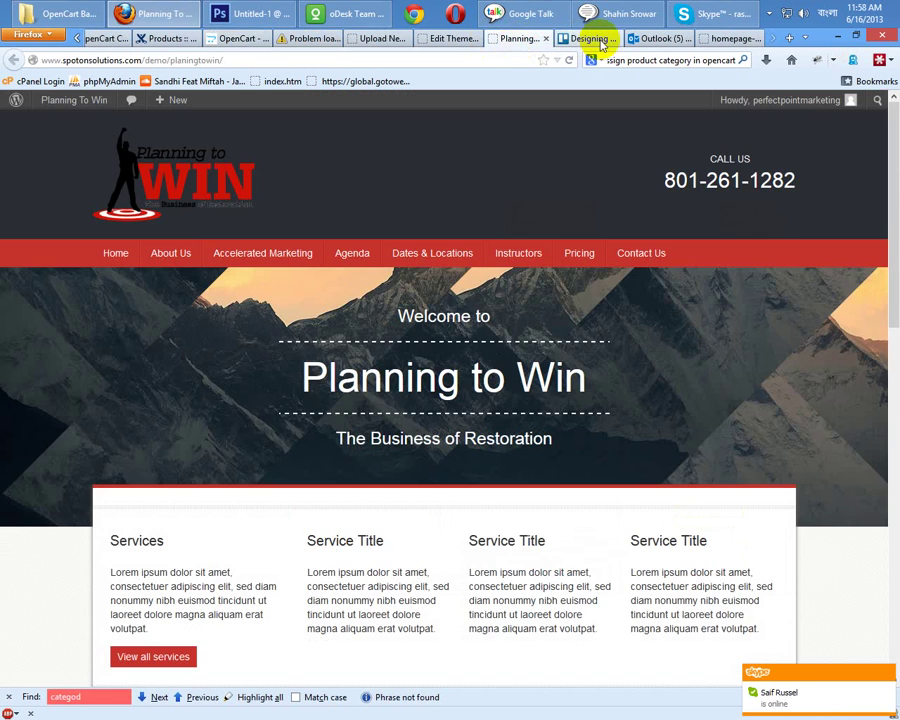
scroll(360, 40, up, 5)
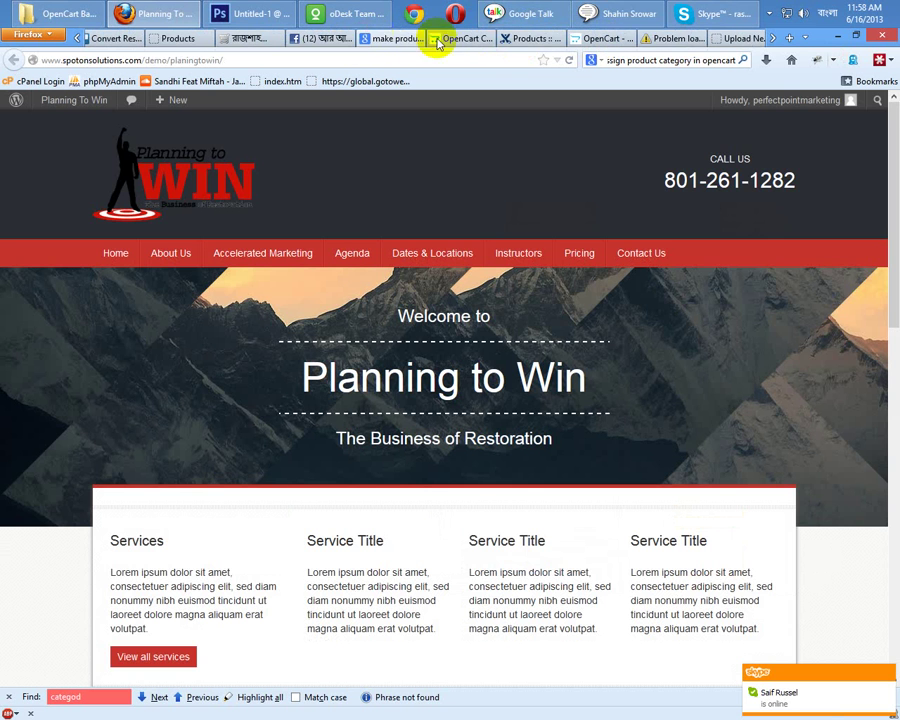
click(538, 38)
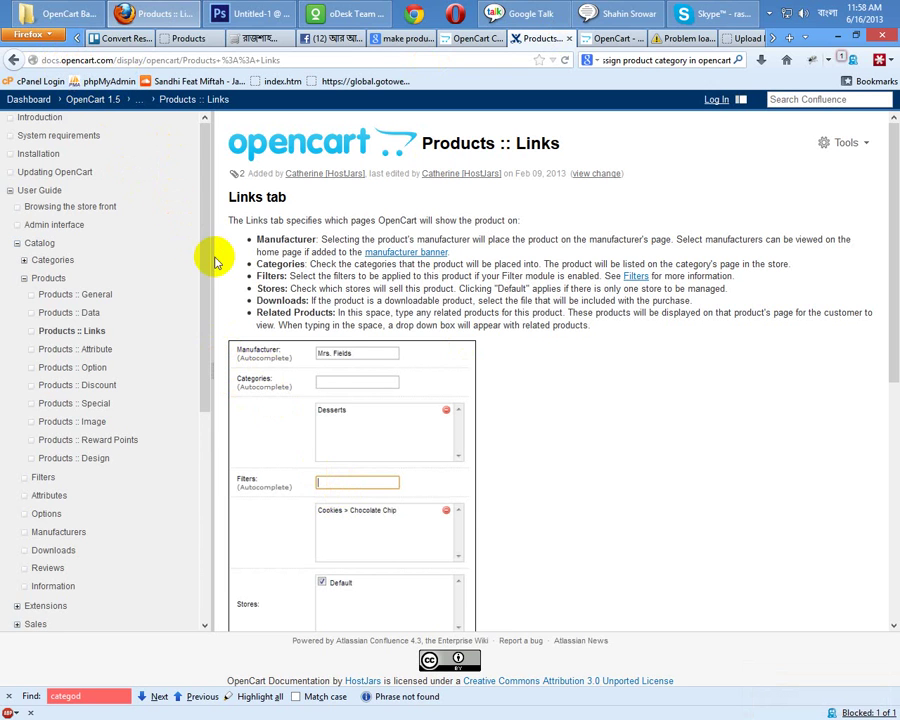
click(16, 244)
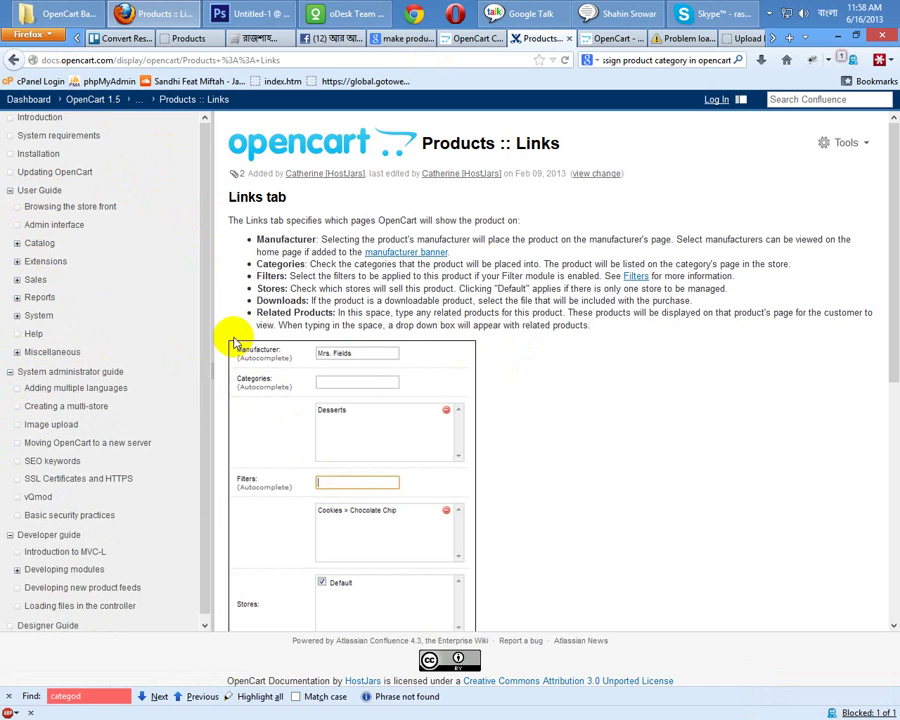
click(16, 245)
click(190, 39)
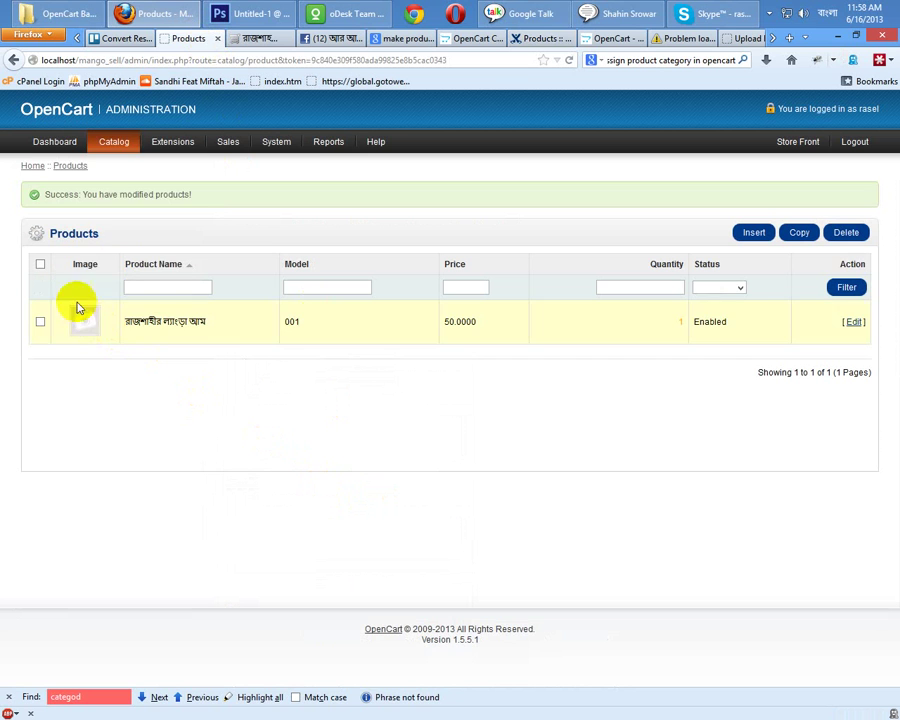
mouse_move(116, 141)
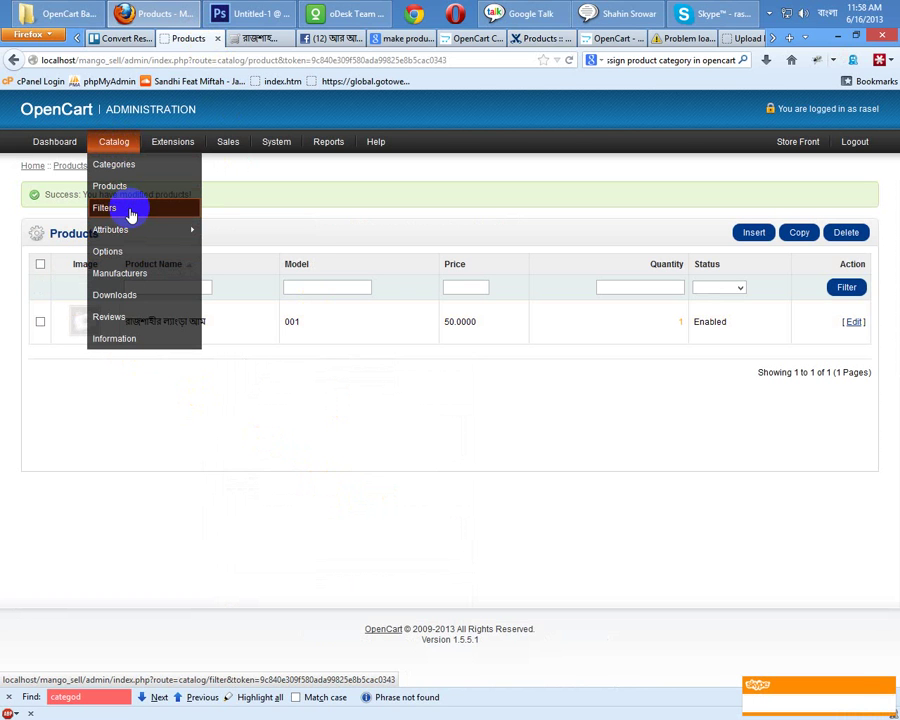
mouse_move(112, 229)
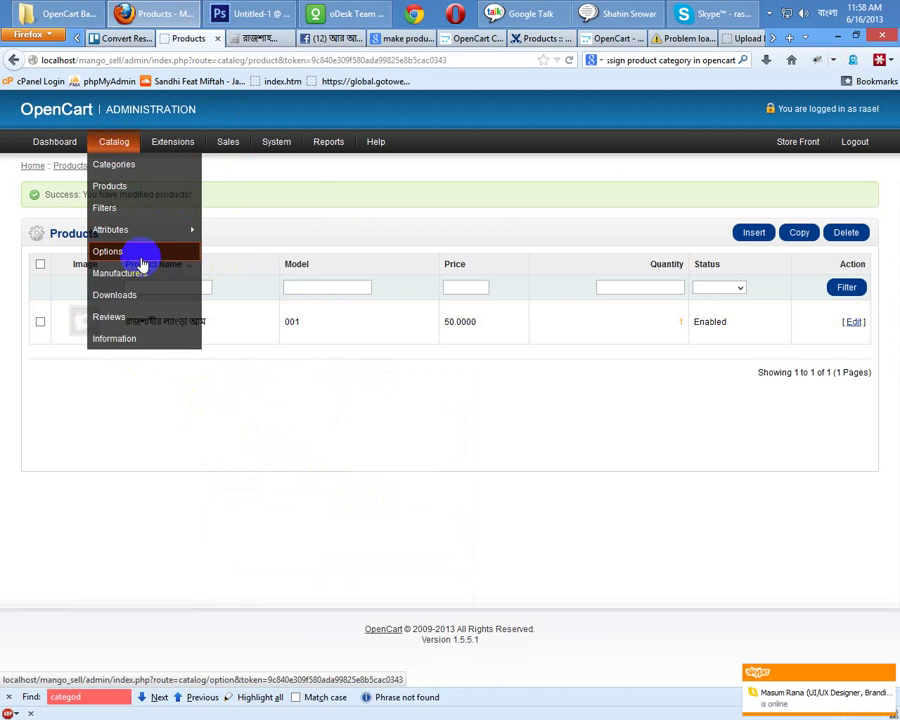
mouse_move(159, 150)
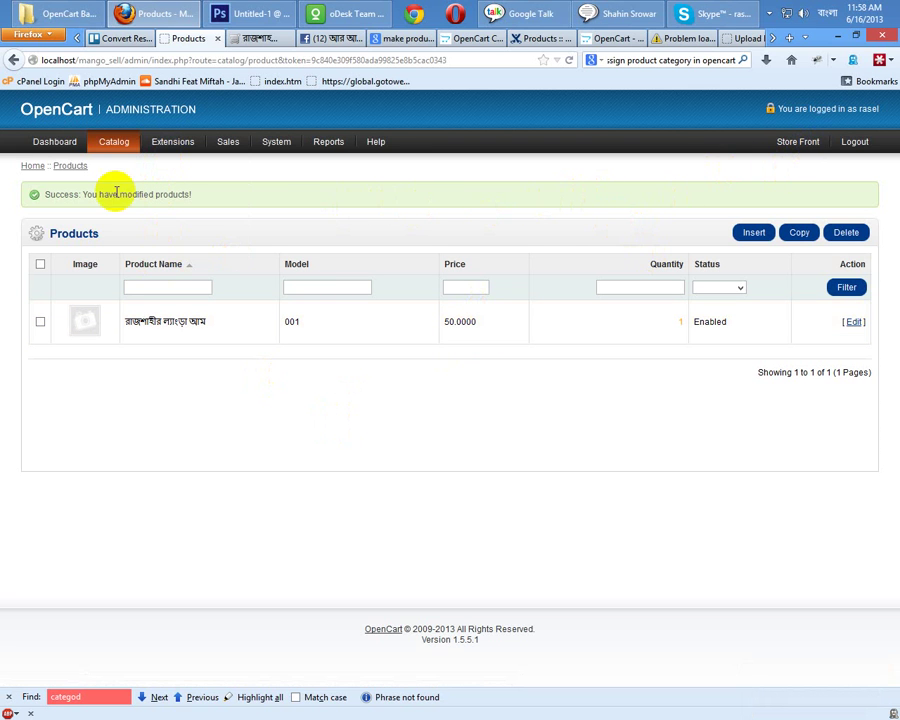
click(768, 13)
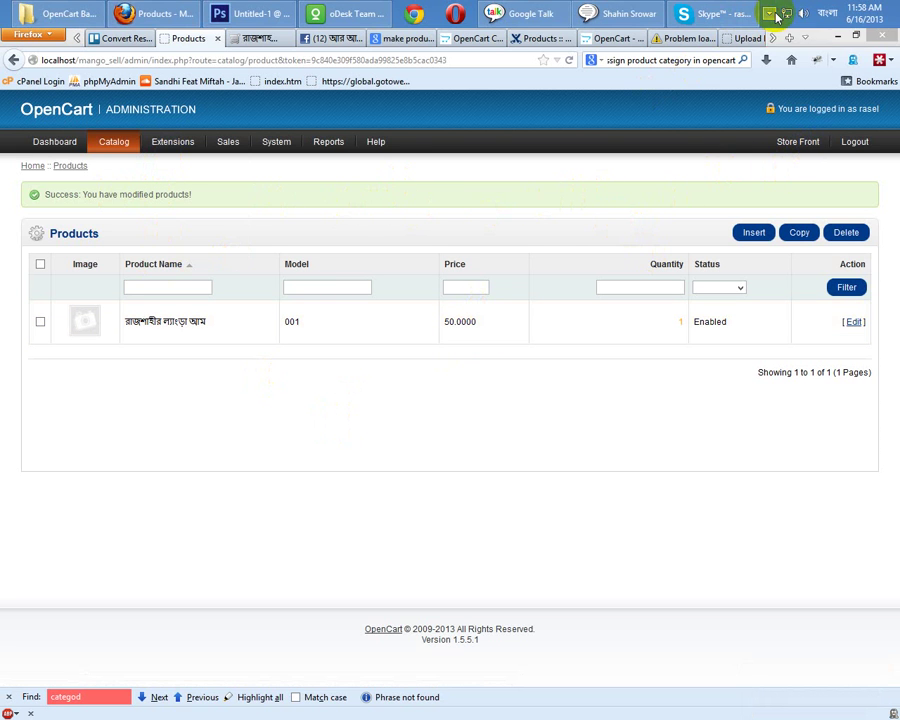